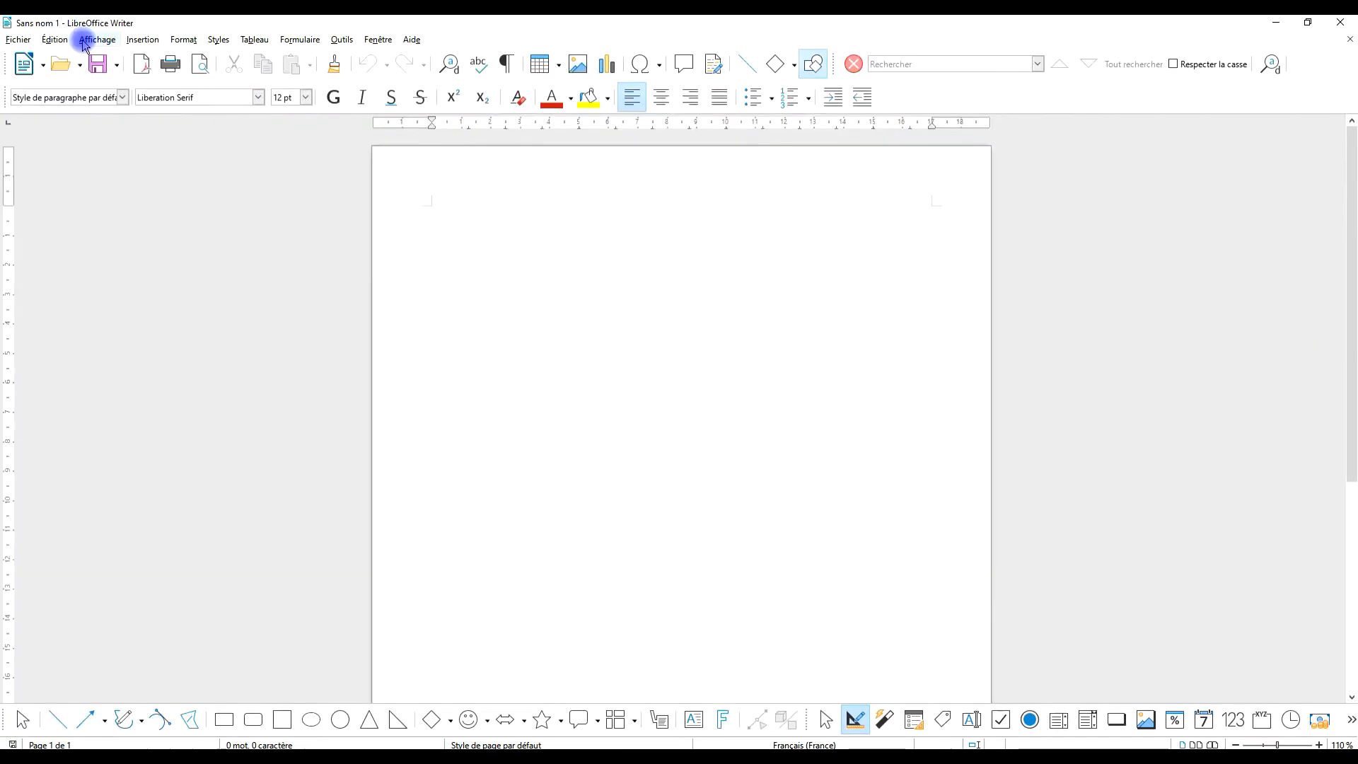
- Show the sidebar with Styles et formatage and list the page styles
left_click(92, 40)
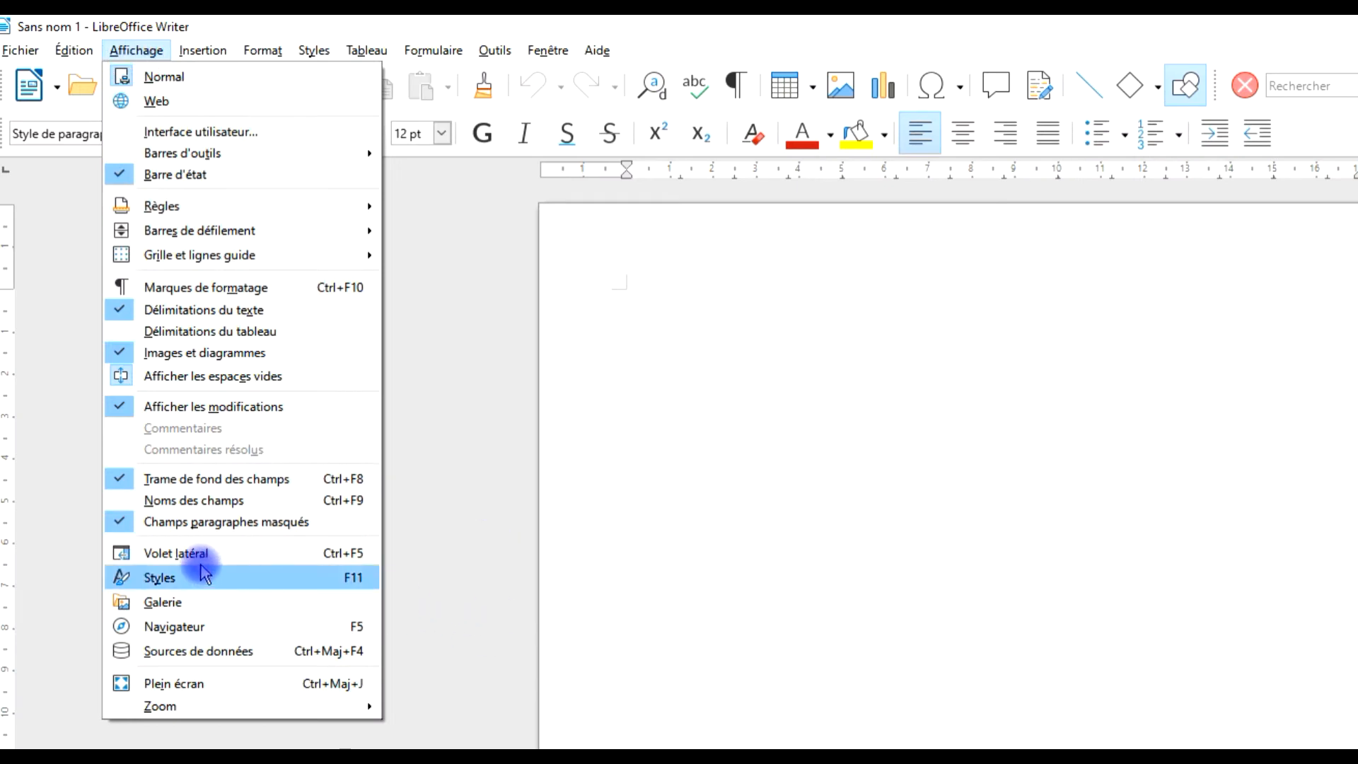
left_click(159, 554)
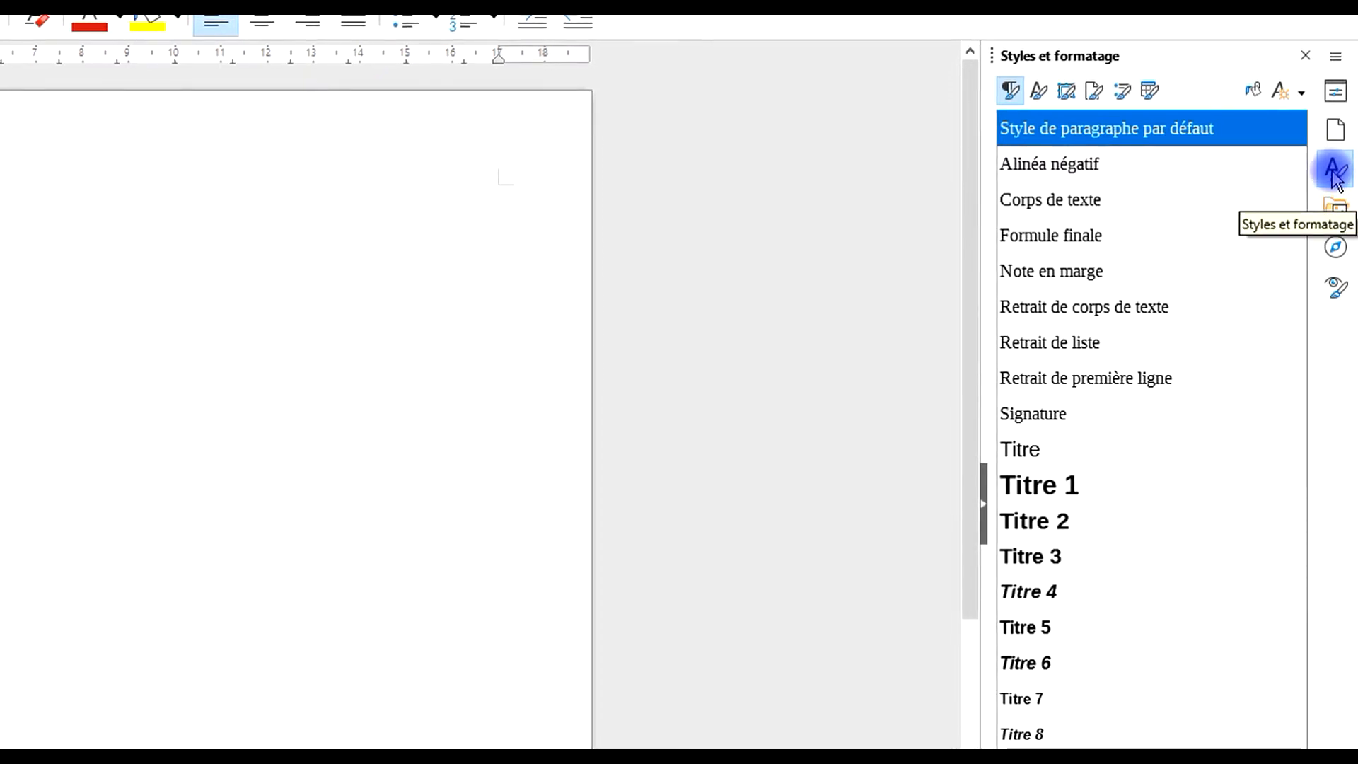
left_click(1335, 173)
left_click(1335, 174)
left_click(1088, 129)
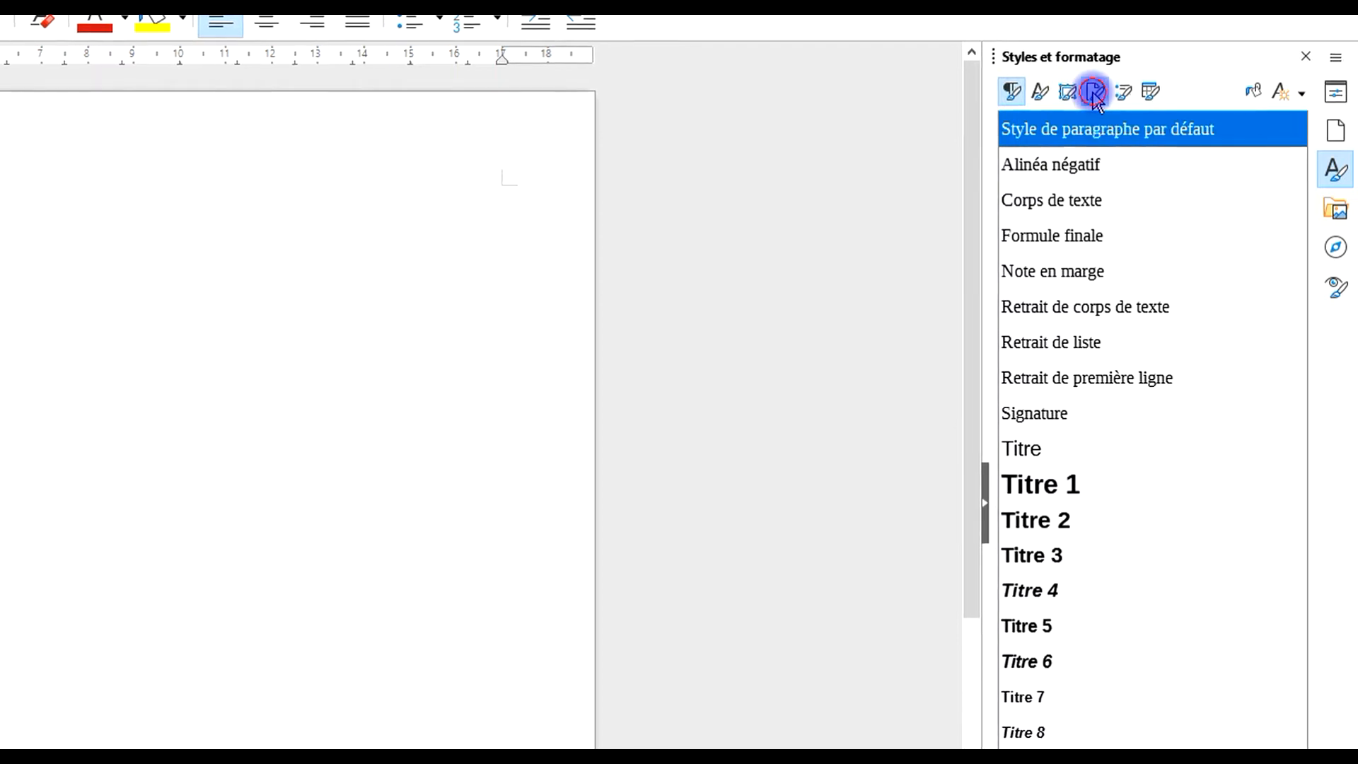
left_click(1095, 96)
- Start a new page style and name it page_bleu
right_click(1056, 205)
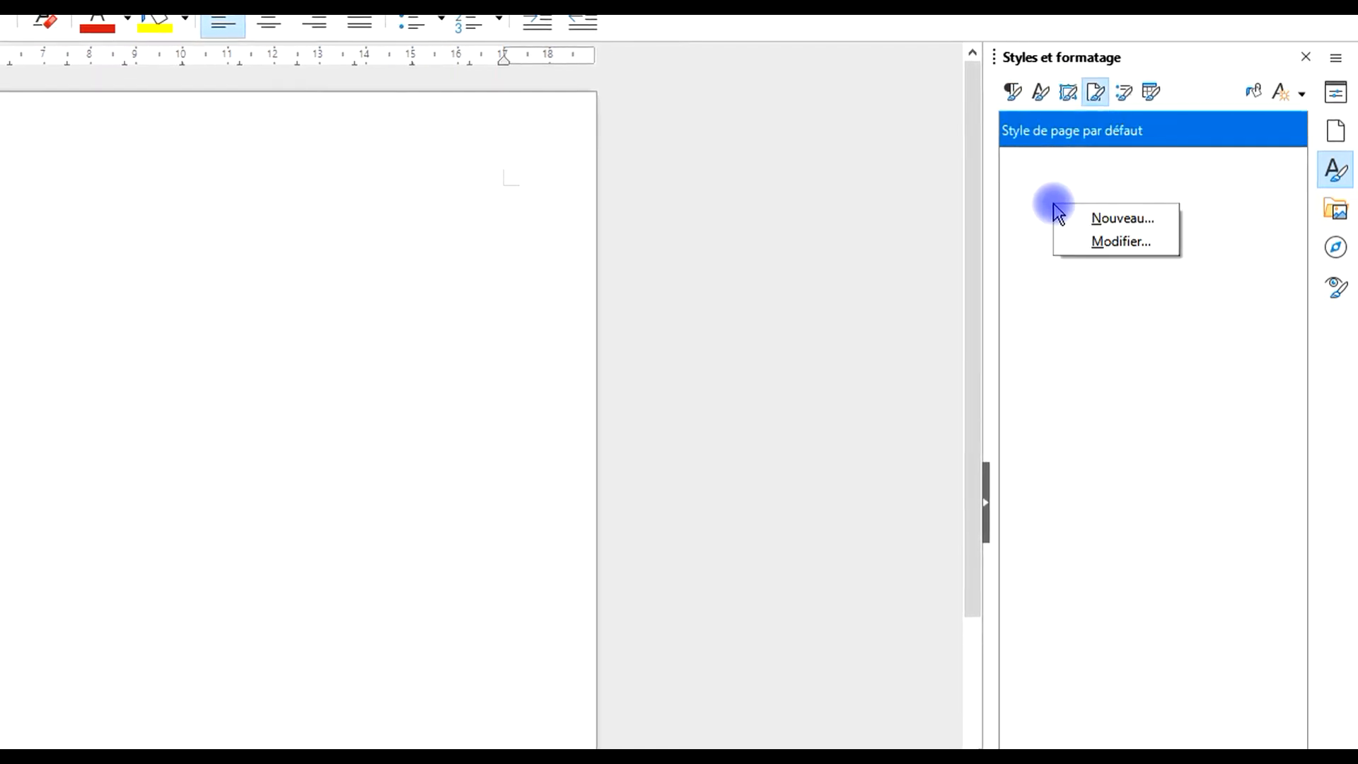
left_click(1107, 219)
left_click(137, 256)
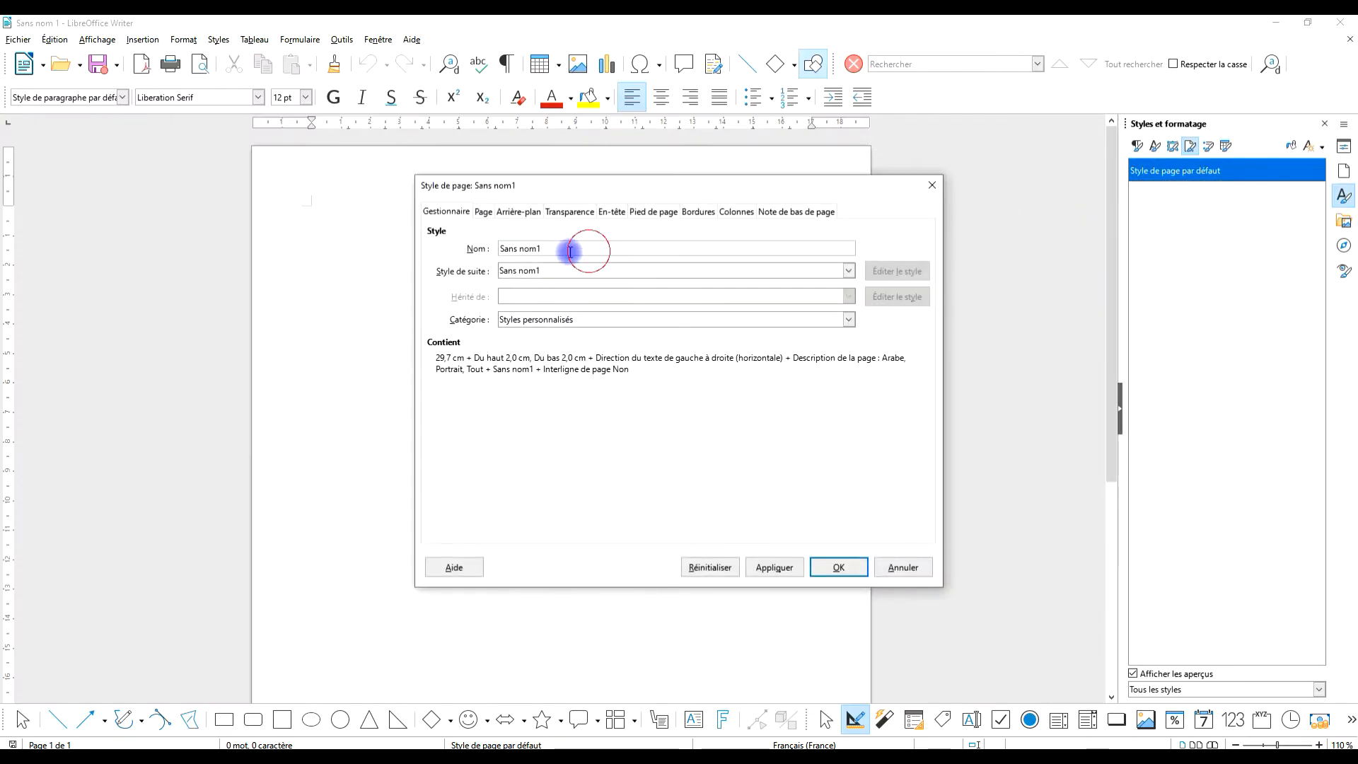
left_click_drag(574, 253, 479, 248)
type("ga")
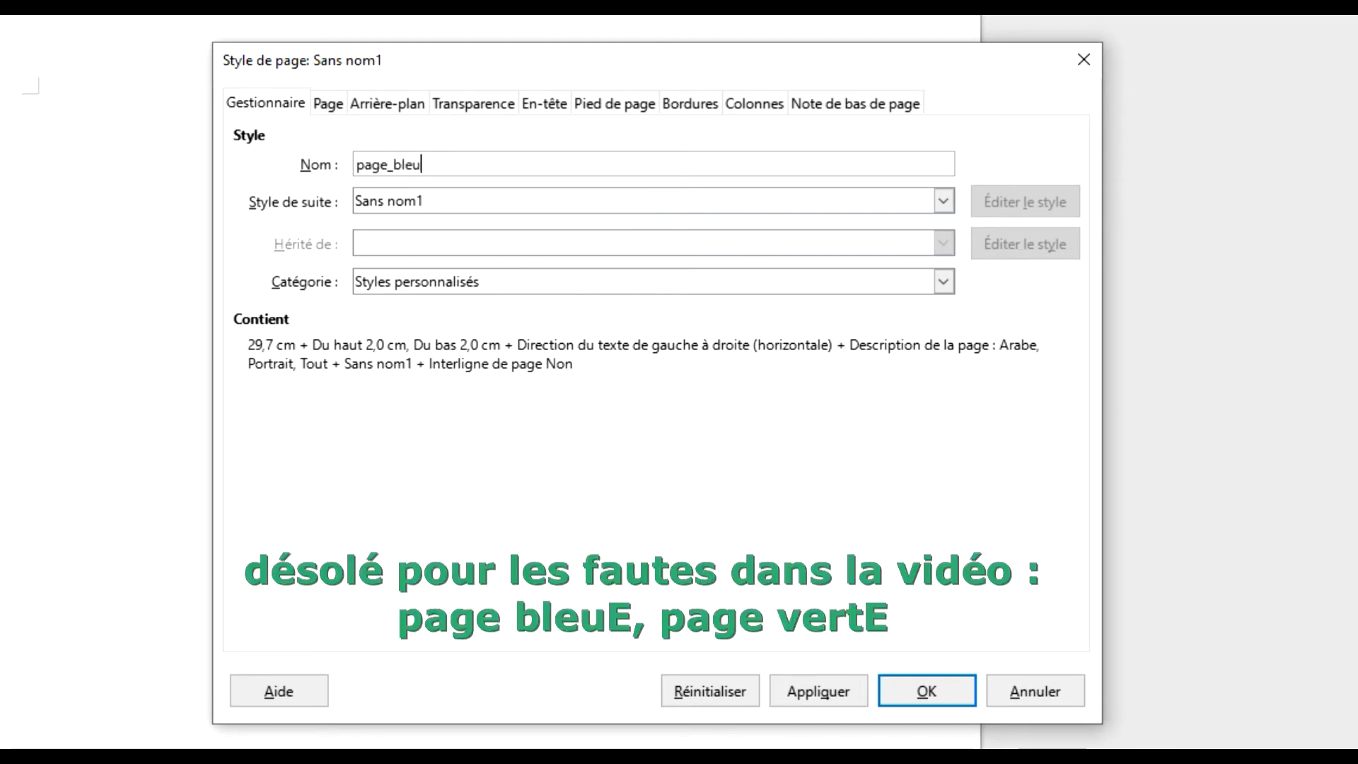
- Give the page_bleu style a custom solid blue background (0a5bb1) and save the style
left_click(323, 103)
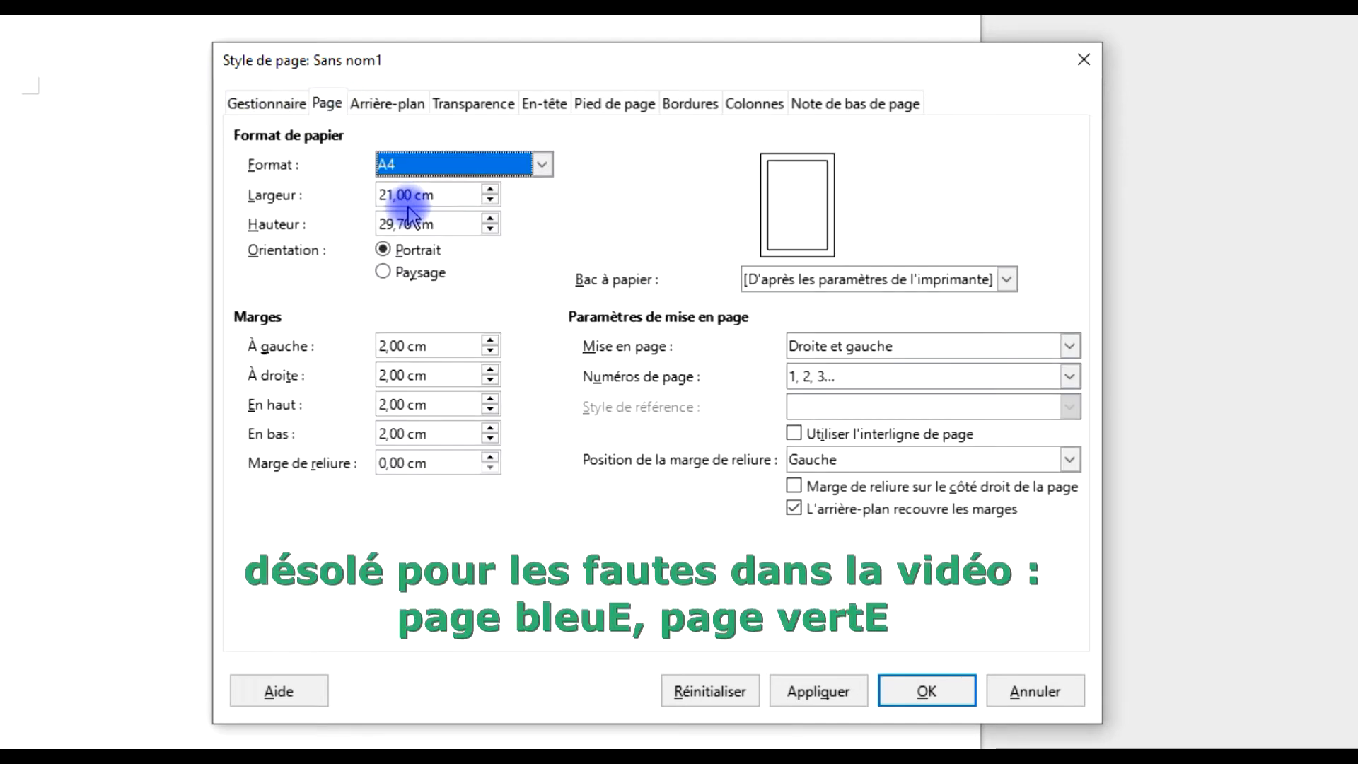
left_click(382, 106)
left_click(512, 147)
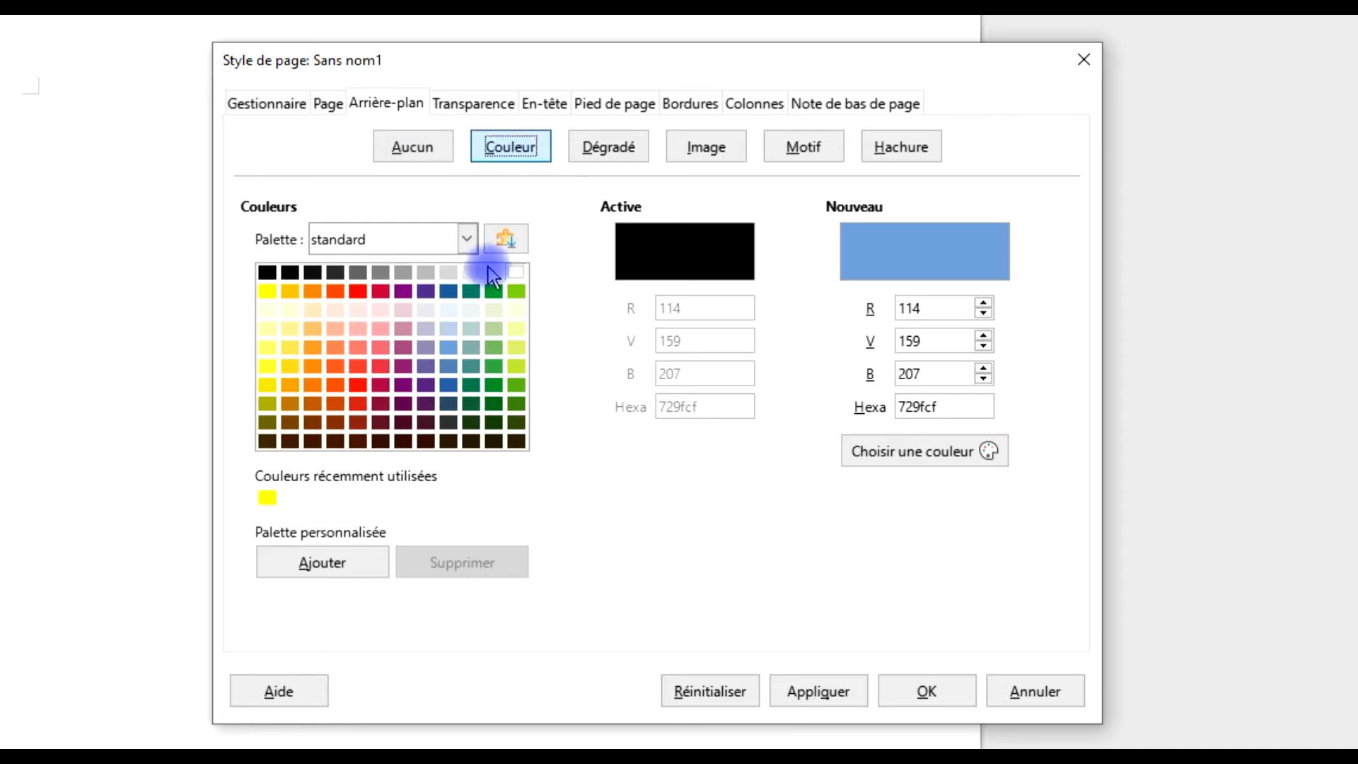
left_click(956, 449)
left_click(640, 260)
mouse_move(639, 259)
left_mouse_down()
mouse_move(628, 291)
mouse_move(640, 319)
mouse_move(647, 274)
left_mouse_up()
left_click(782, 625)
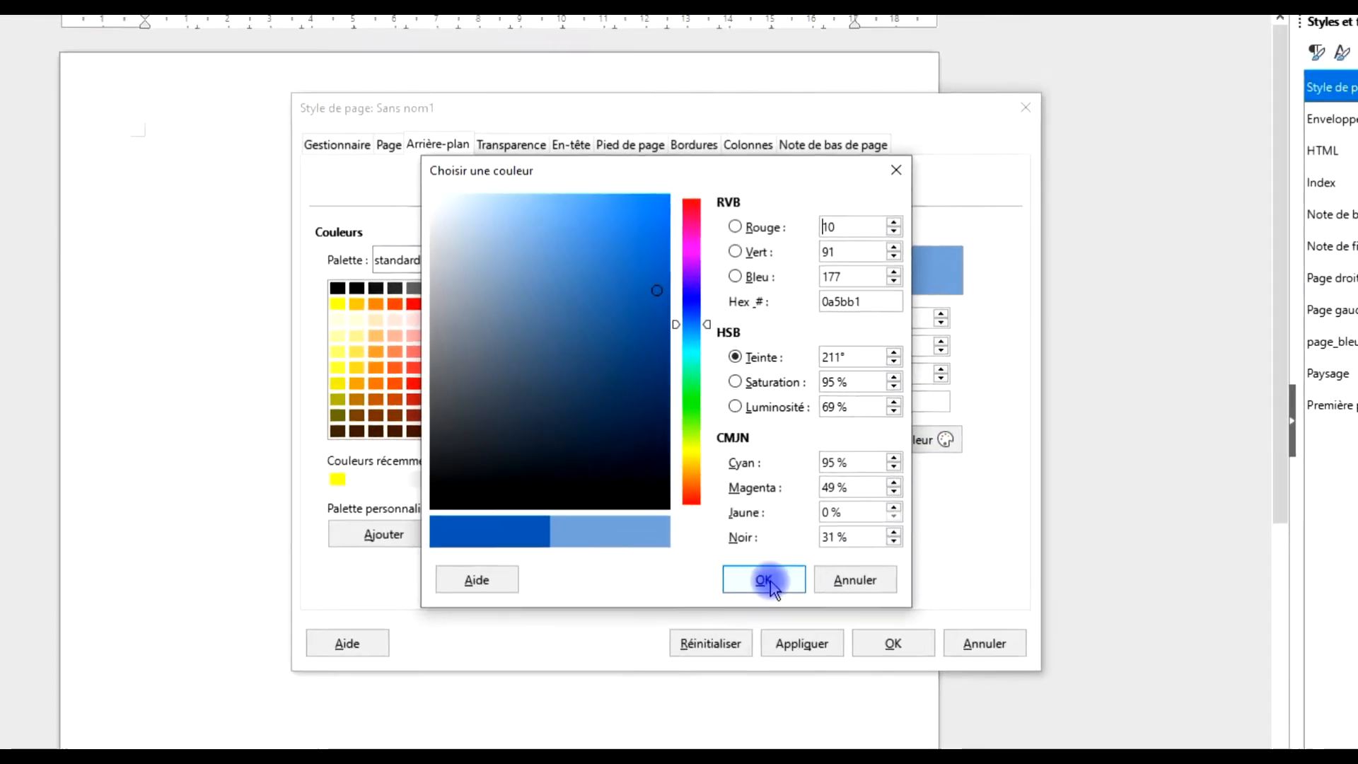
left_click(892, 643)
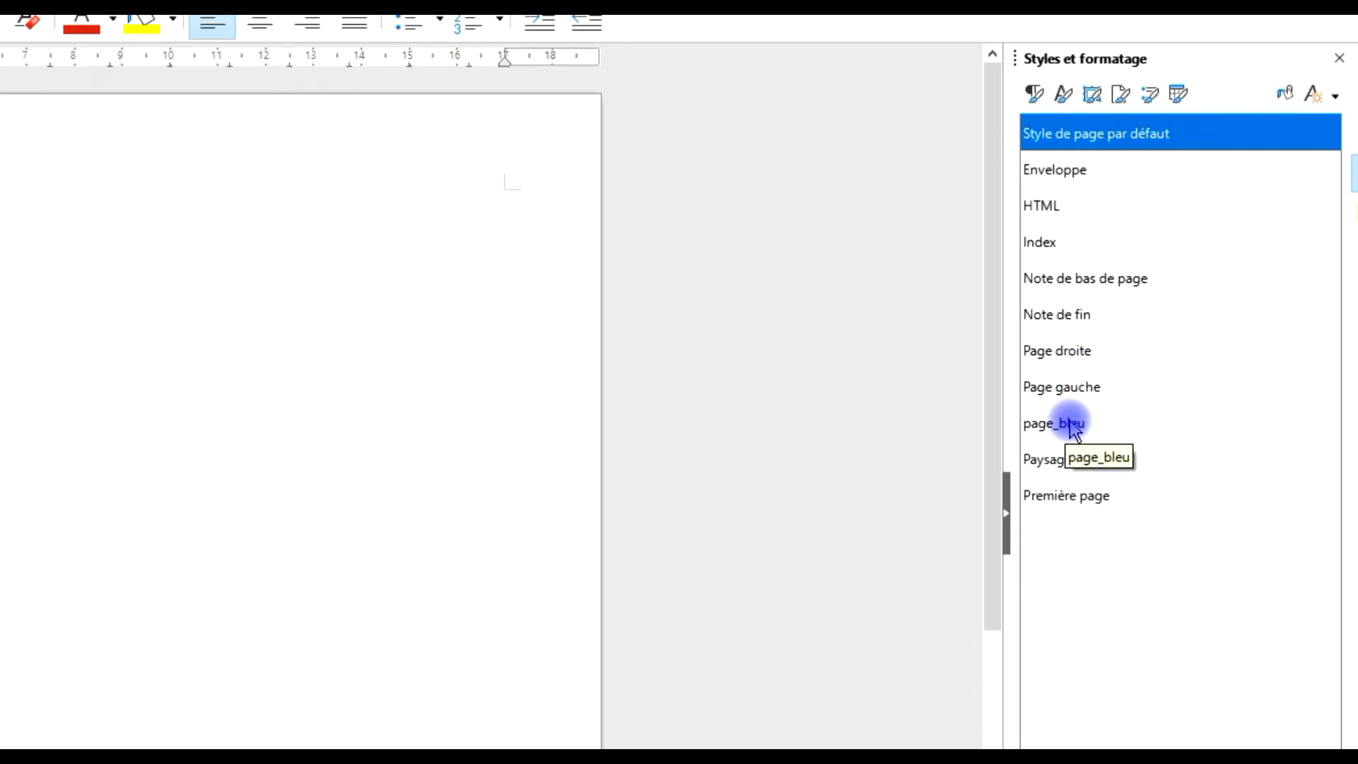
- Create a page style named page_rouge with a solid red background (f10d0c) from the standard palette
right_click(1090, 621)
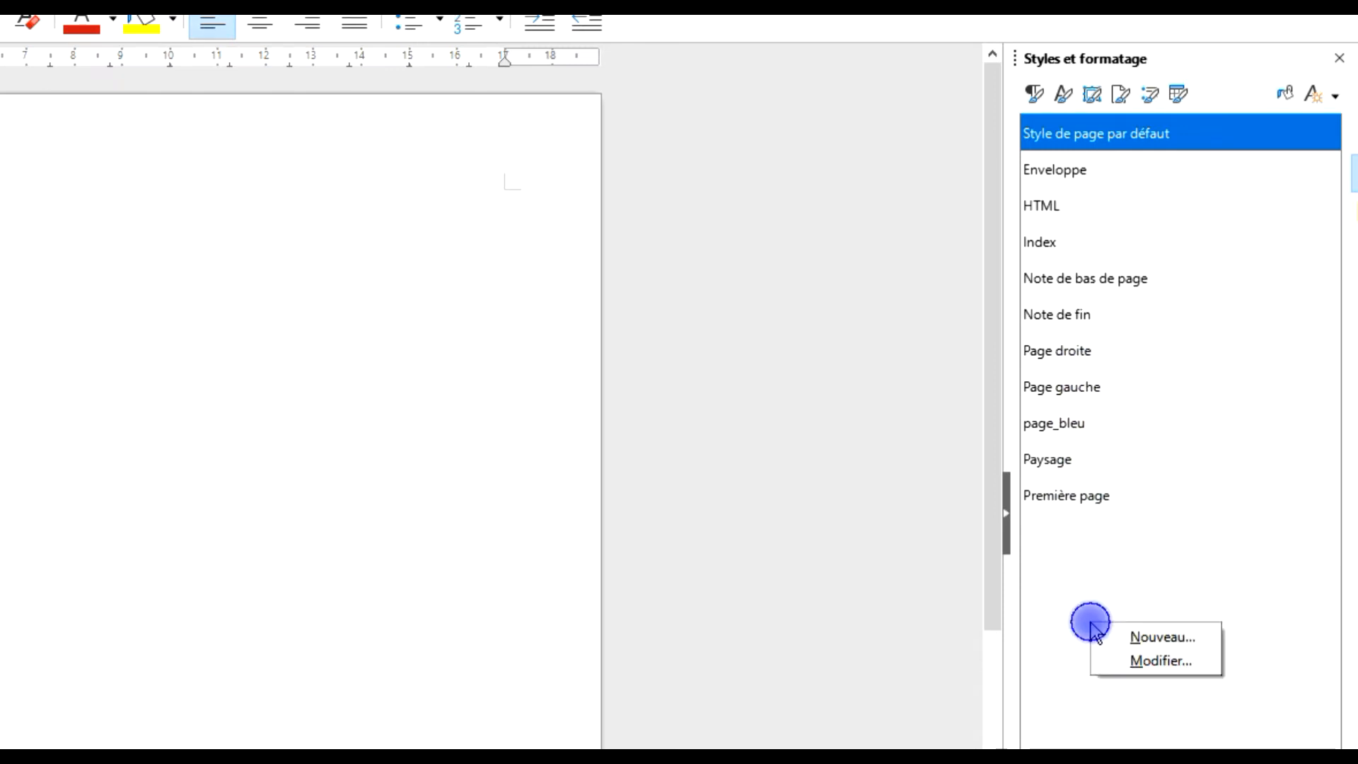
left_click(1171, 662)
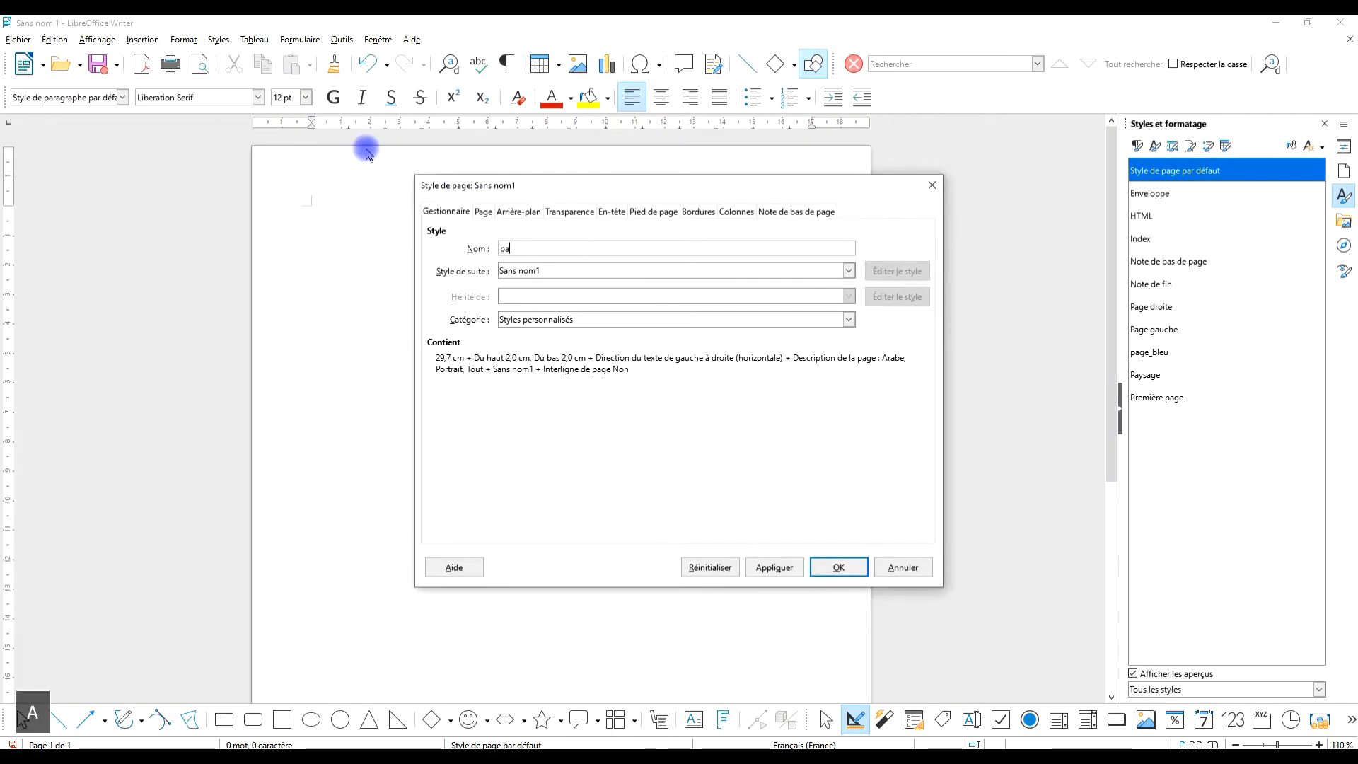
type("page_rouge")
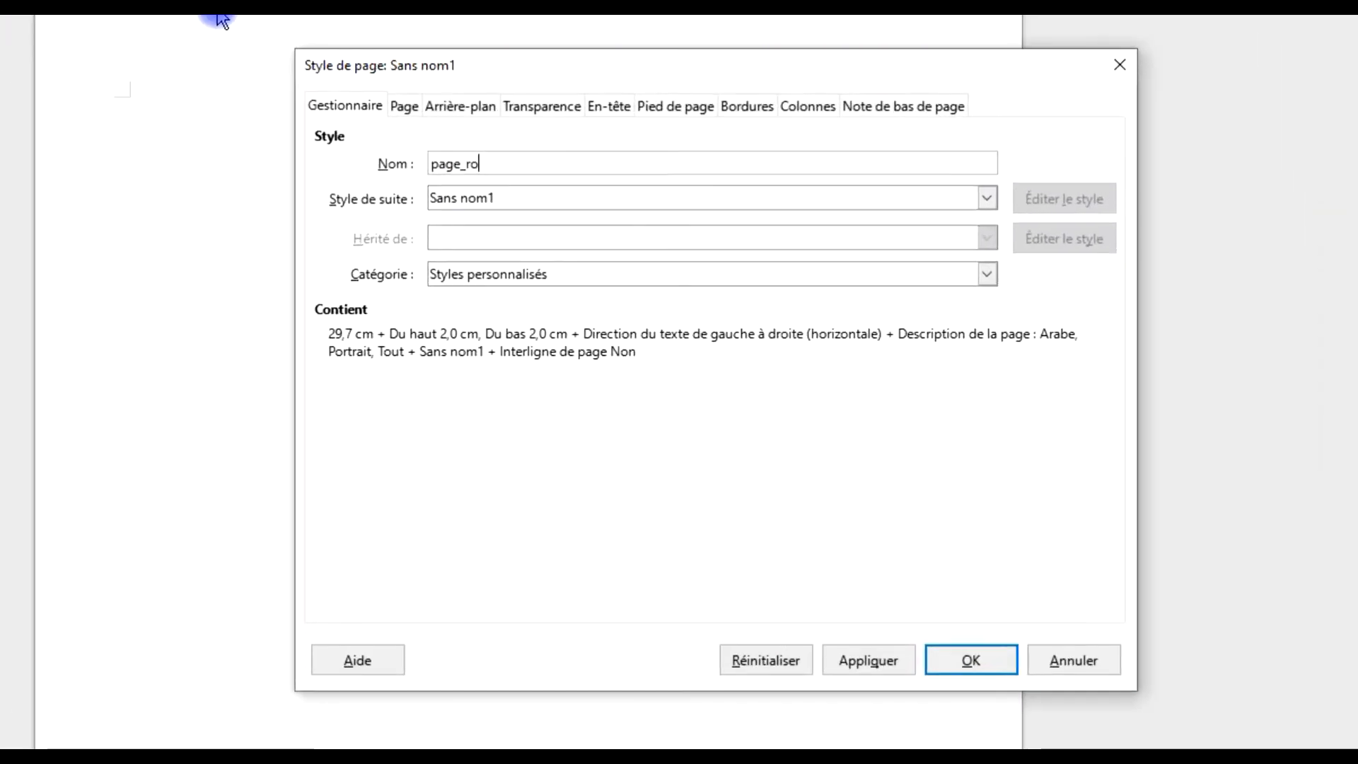
left_click(456, 106)
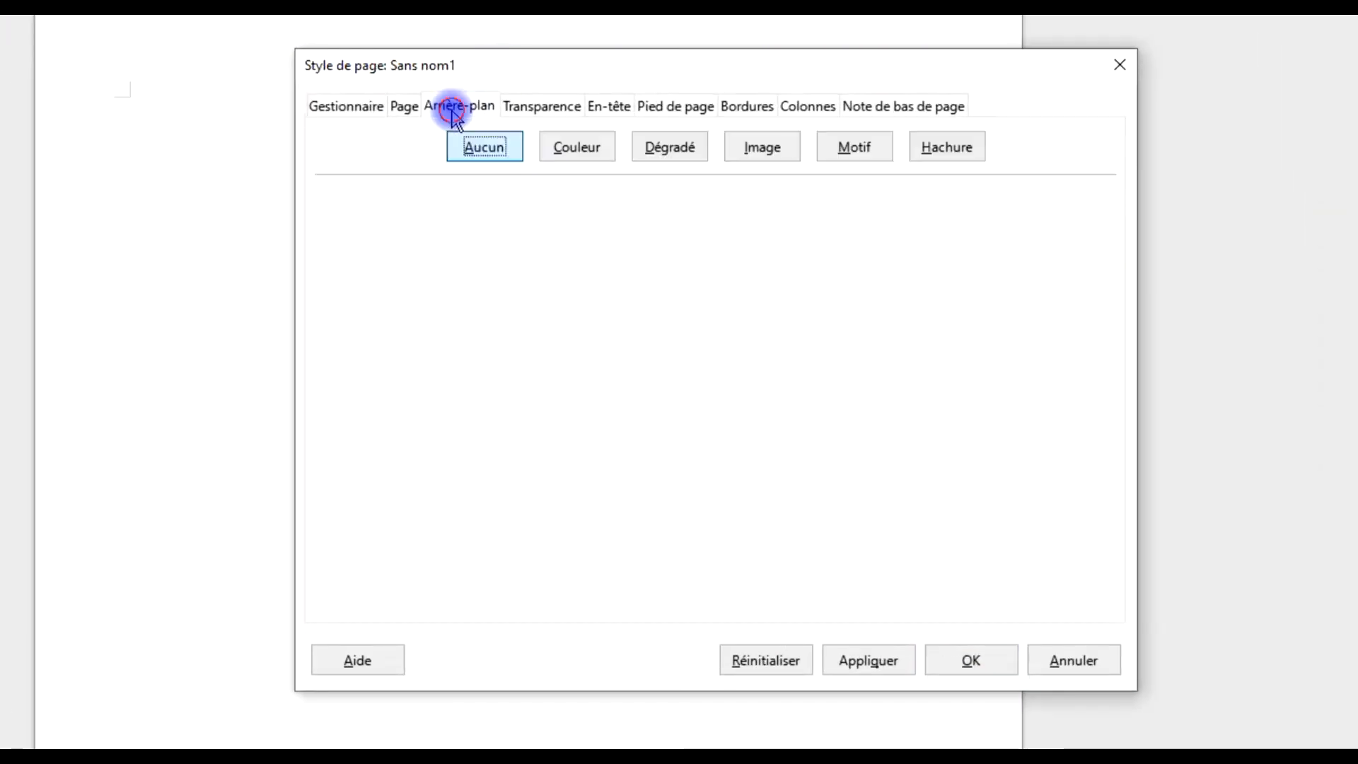
left_click(569, 145)
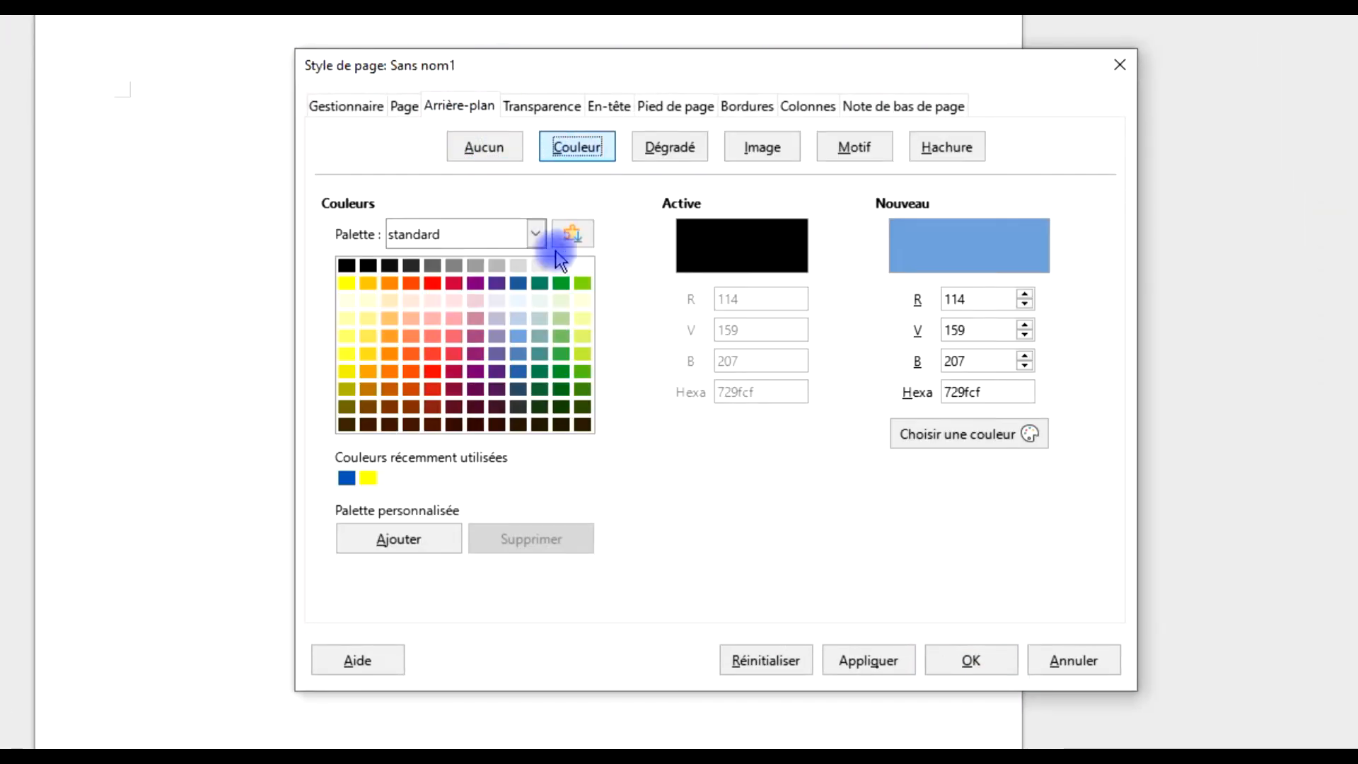
left_click(432, 370)
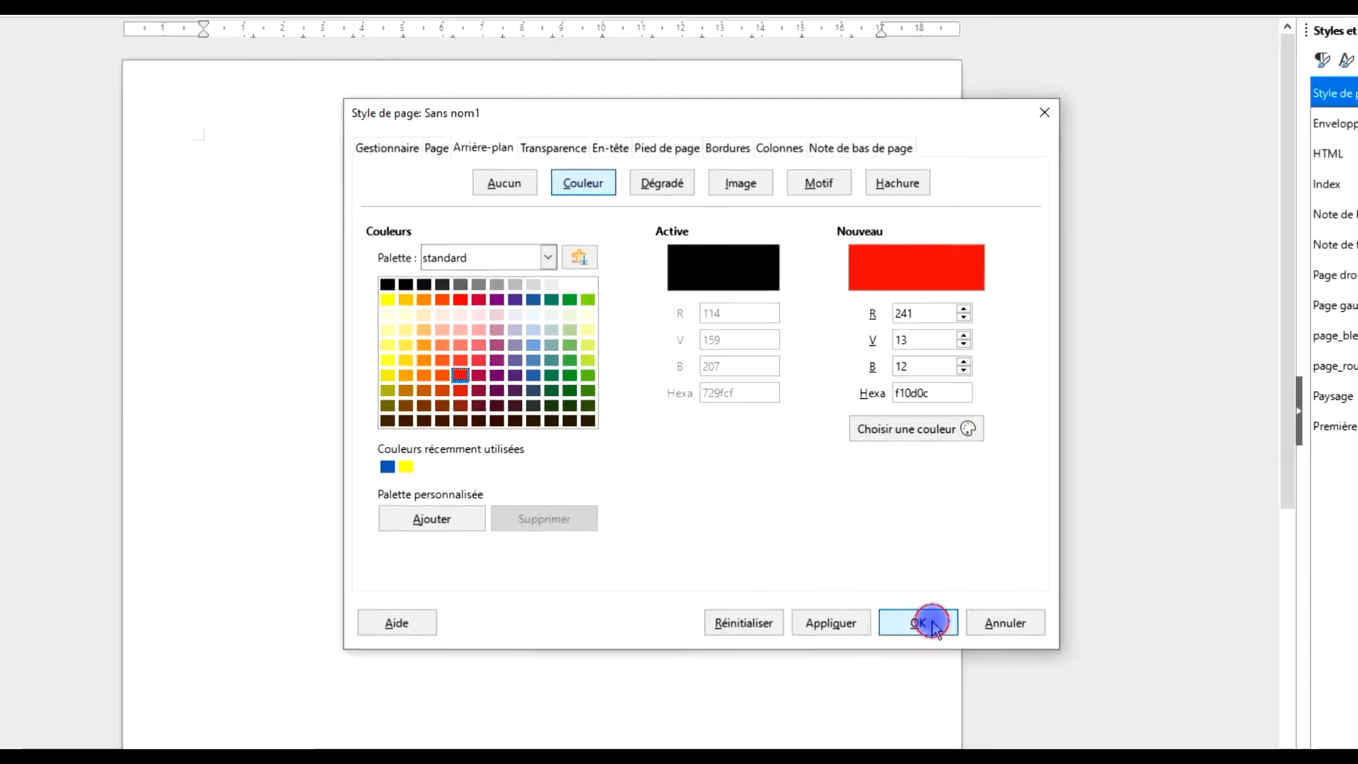
left_click(988, 661)
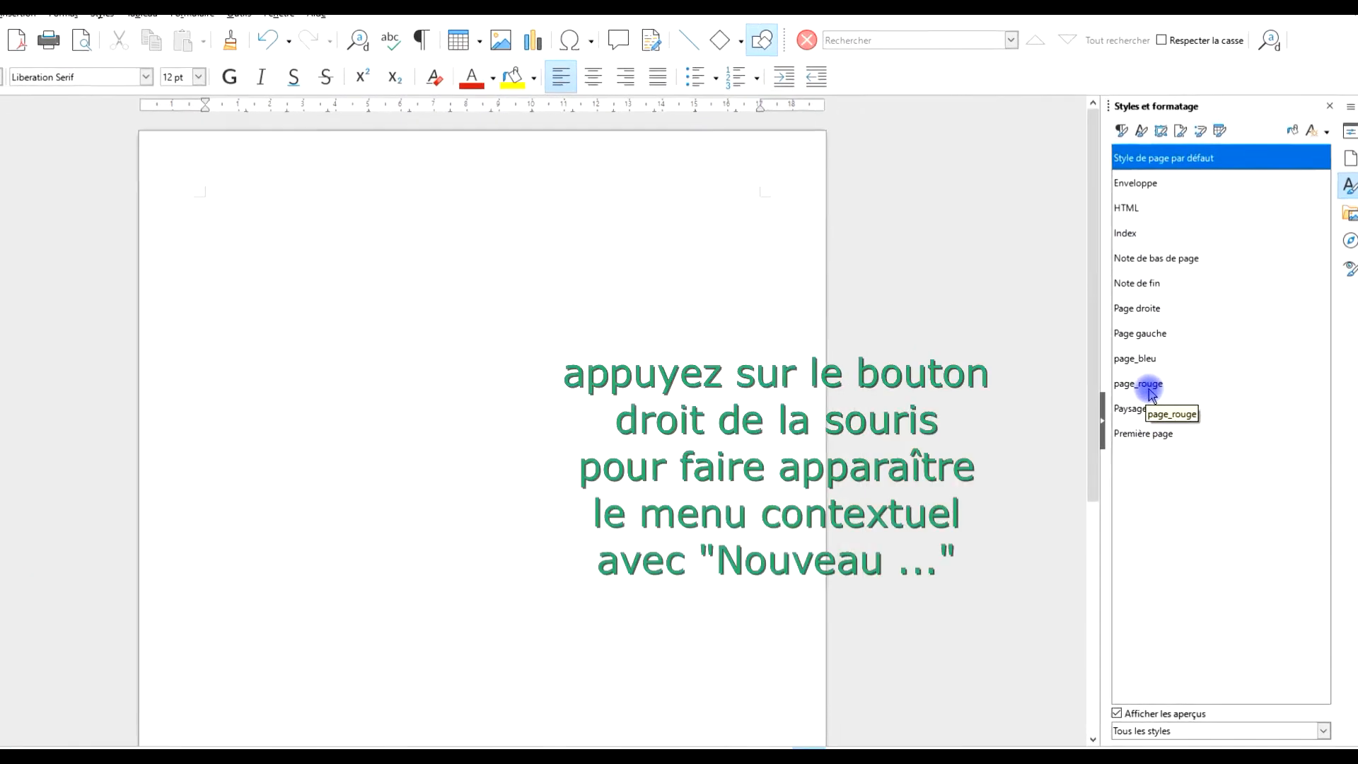
- Create a page style named page_vert with a solid green background from the standard palette
right_click(1172, 530)
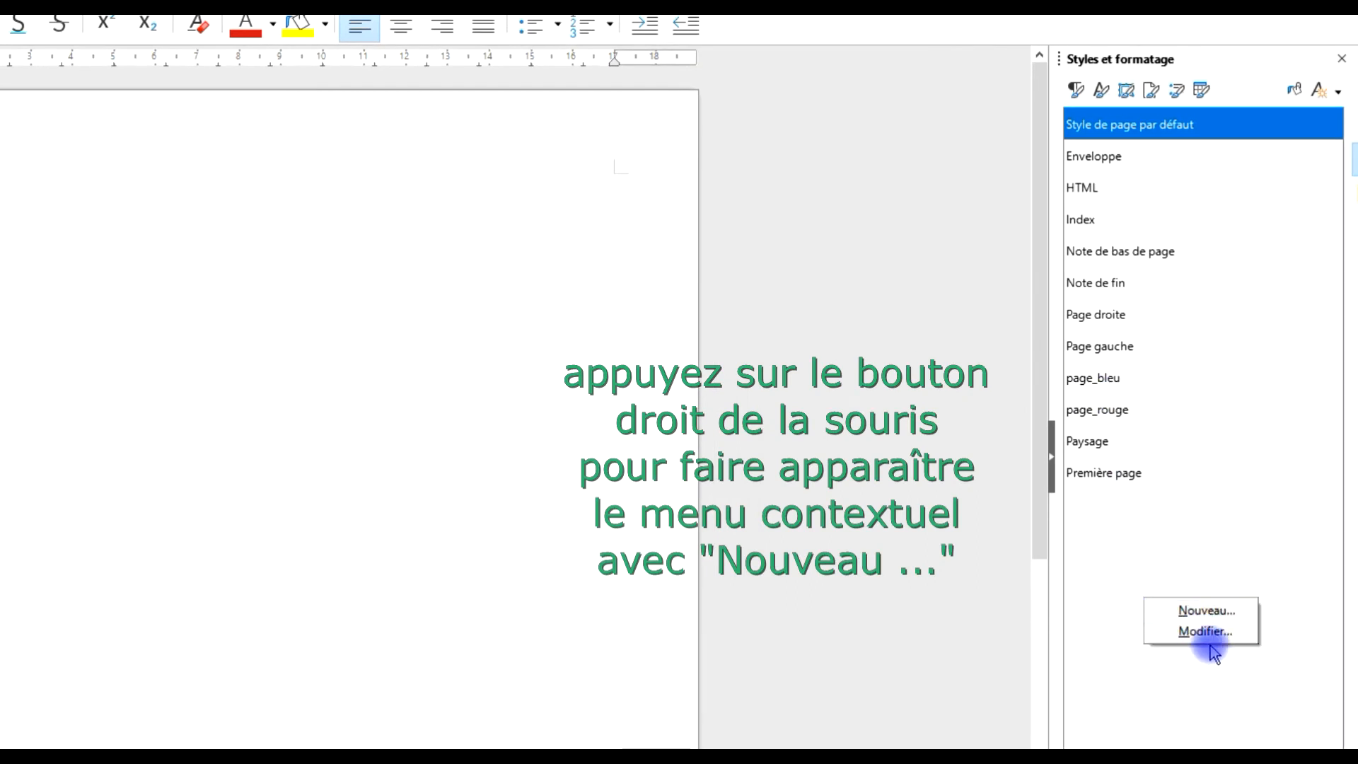
left_click(1208, 612)
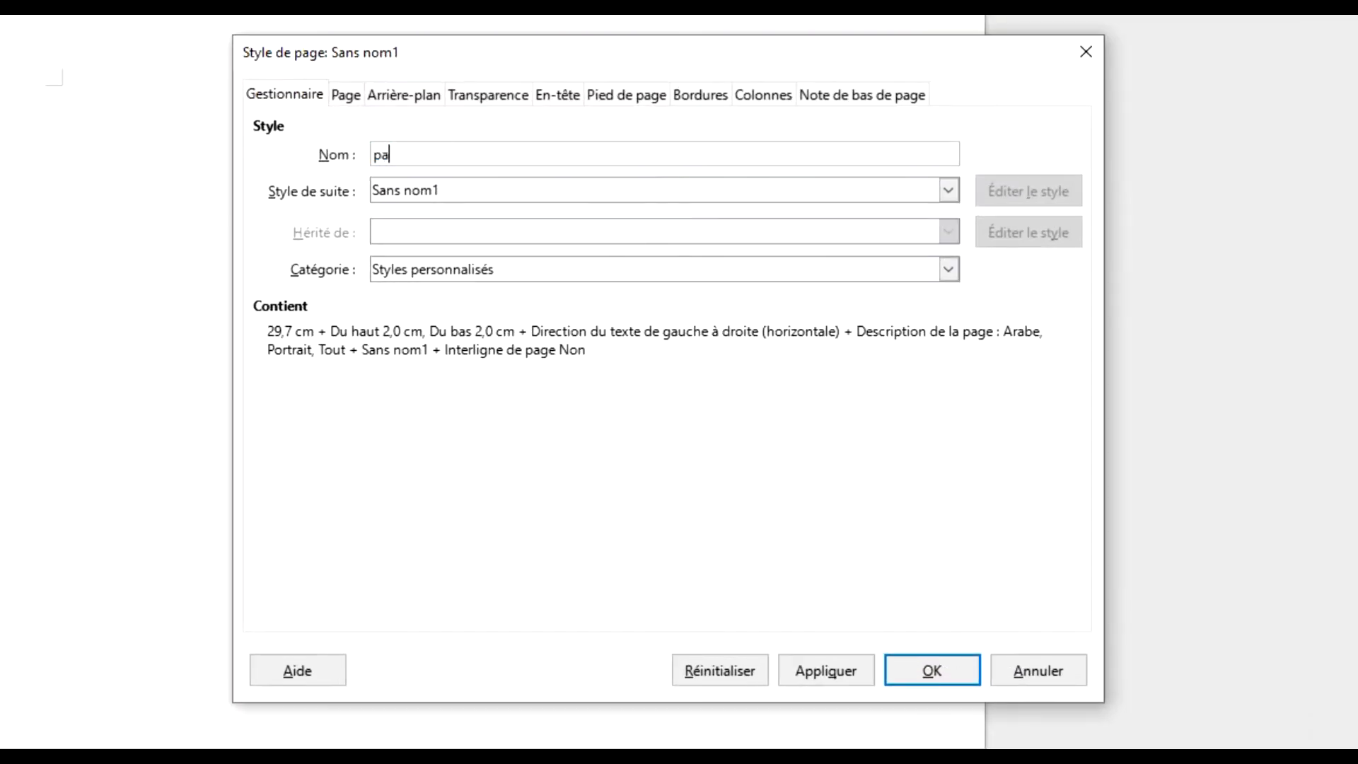
type("page_vert")
left_click(348, 94)
left_click(403, 93)
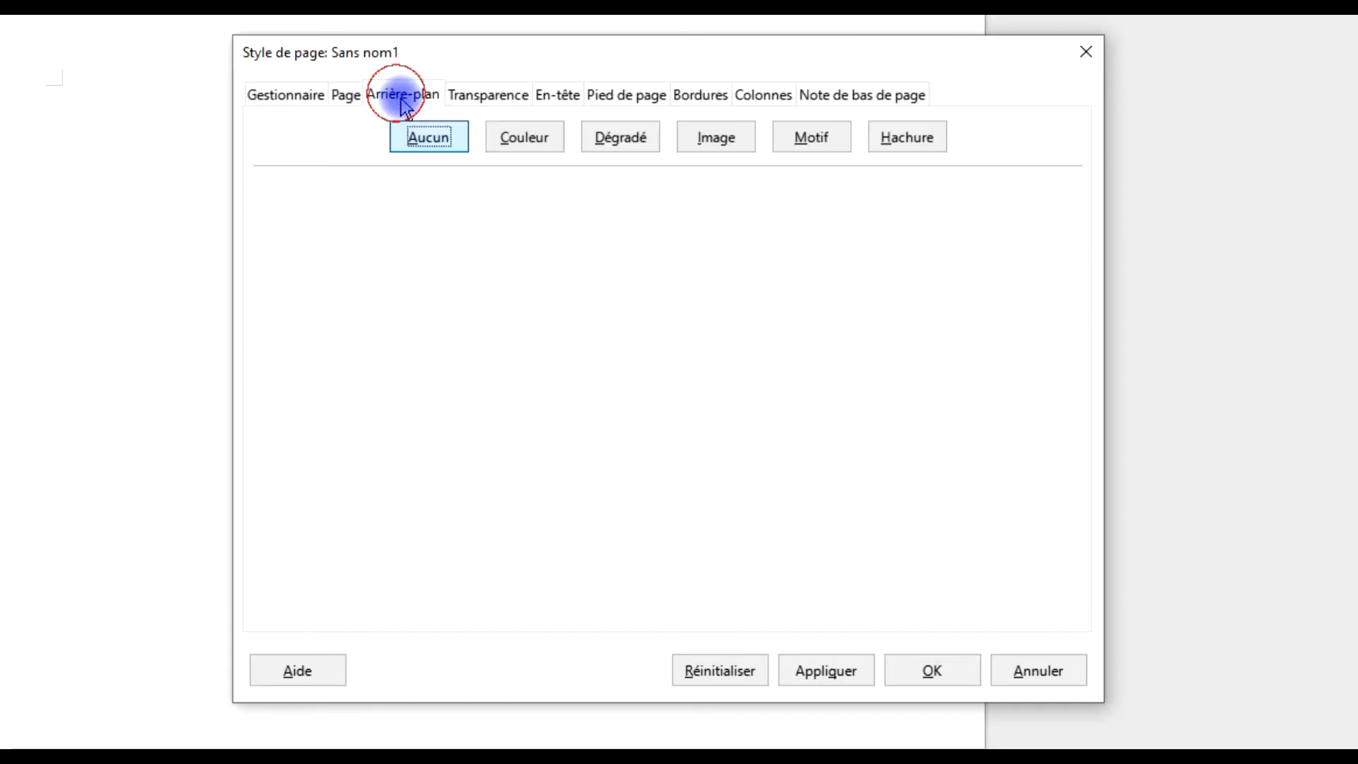
left_click(523, 137)
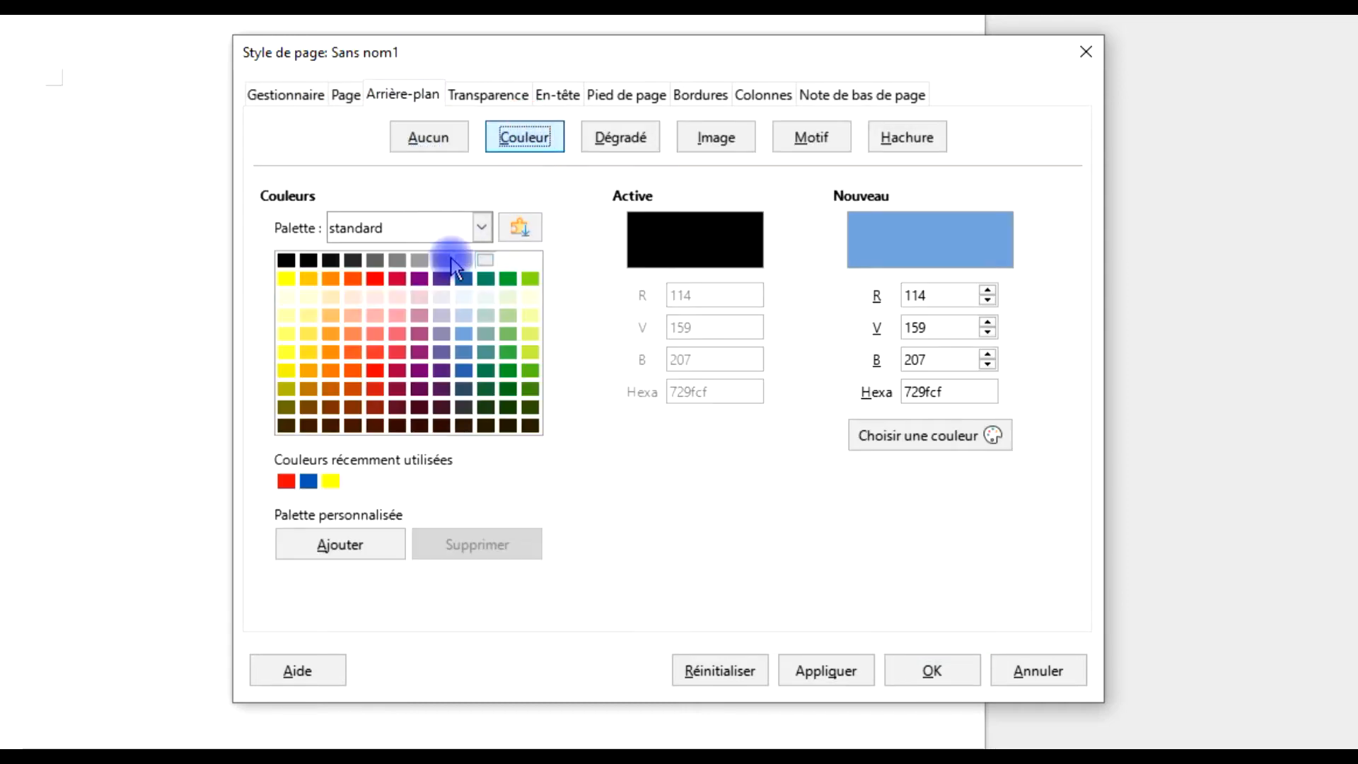
left_click(508, 278)
left_click(900, 642)
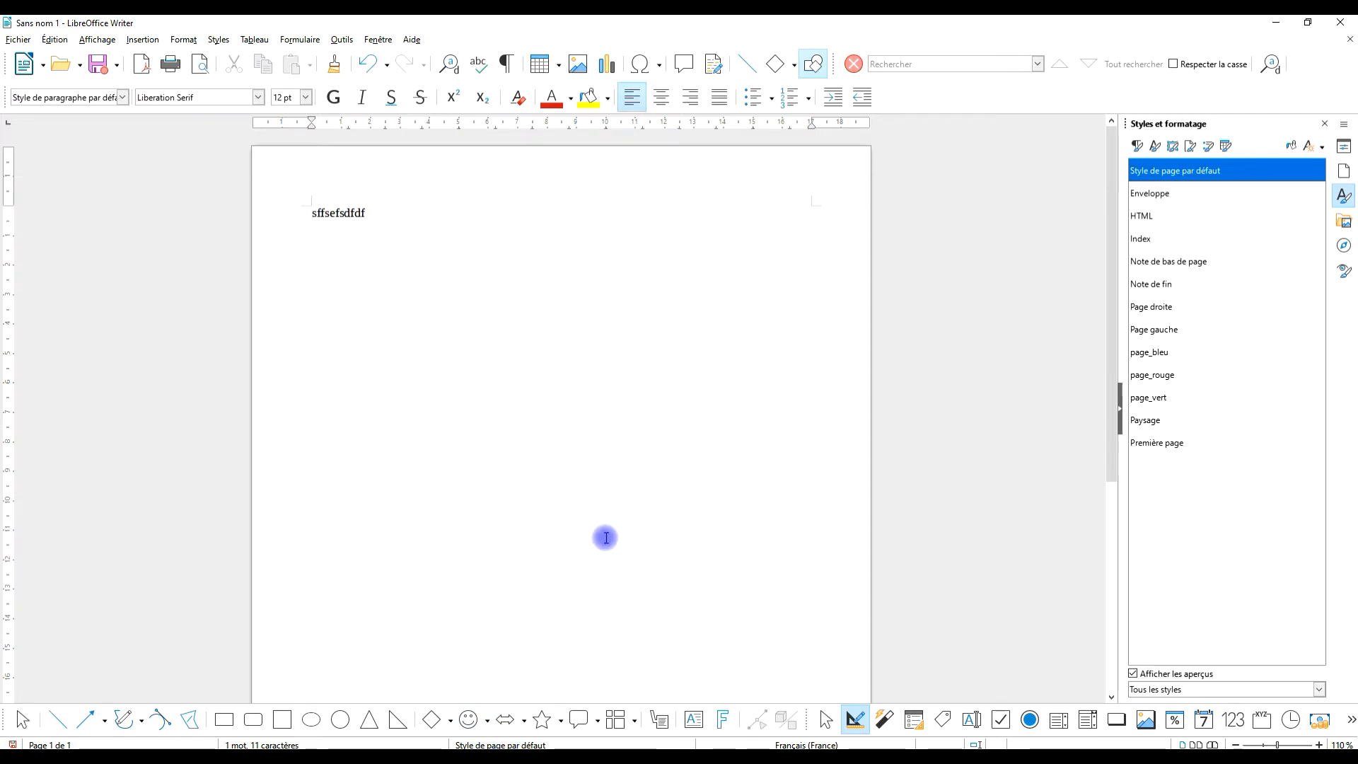
- Insert a manual page break after the first page's text, using page_vert as the next page's style
left_click(134, 41)
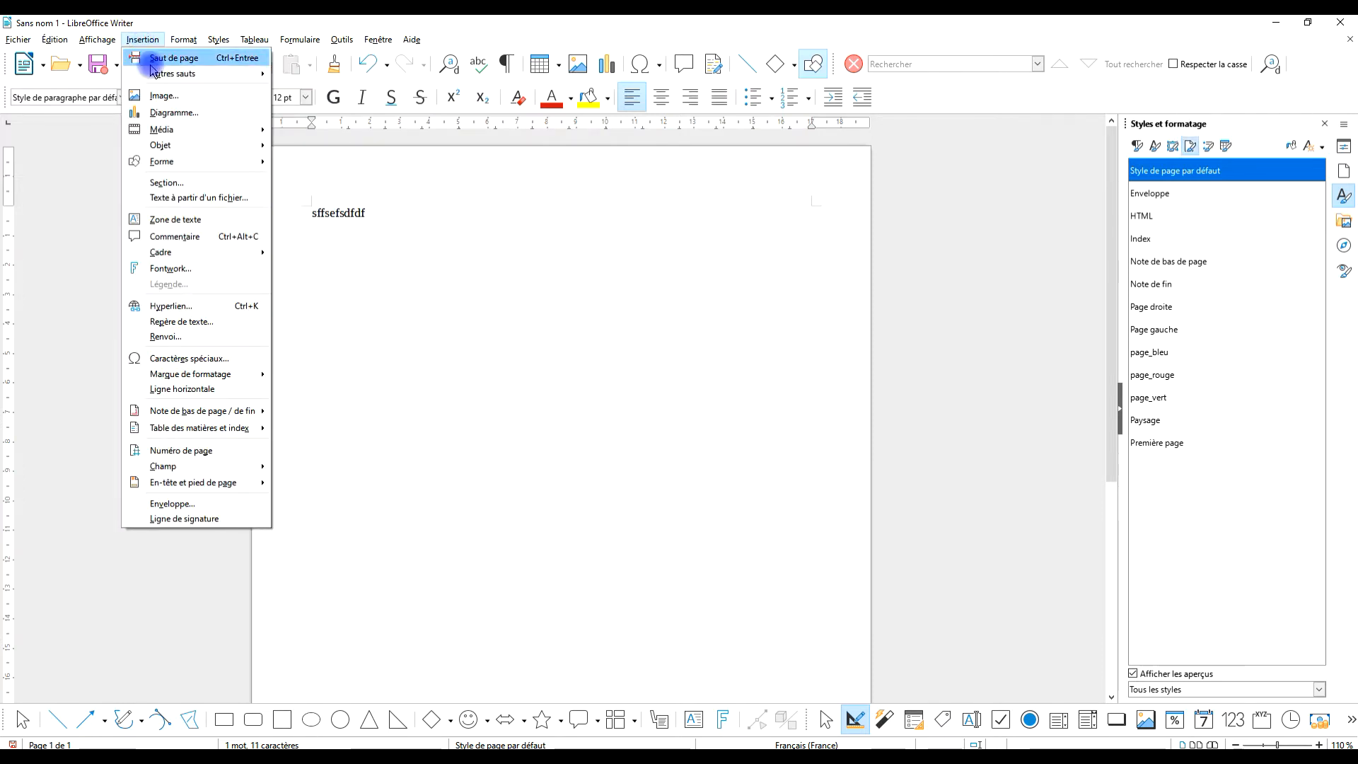
mouse_move(160, 76)
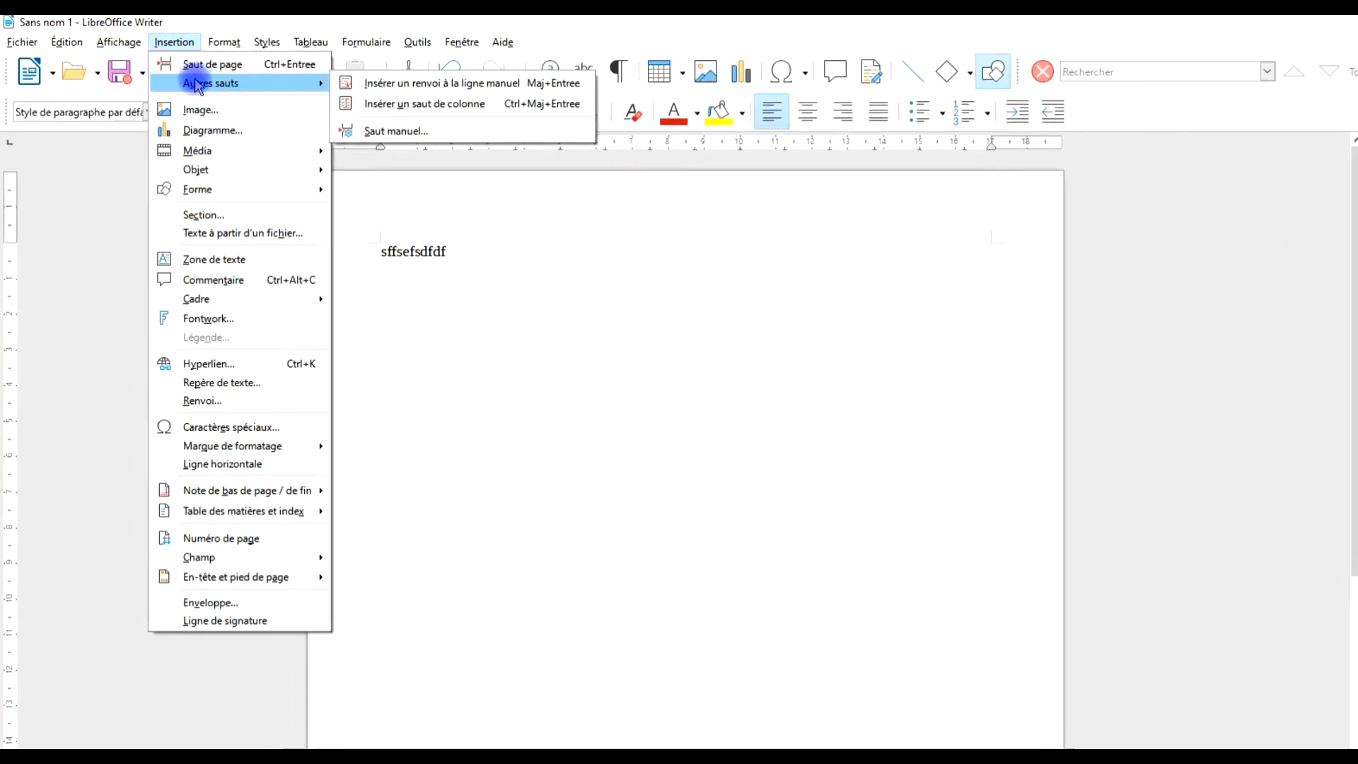
left_click(416, 131)
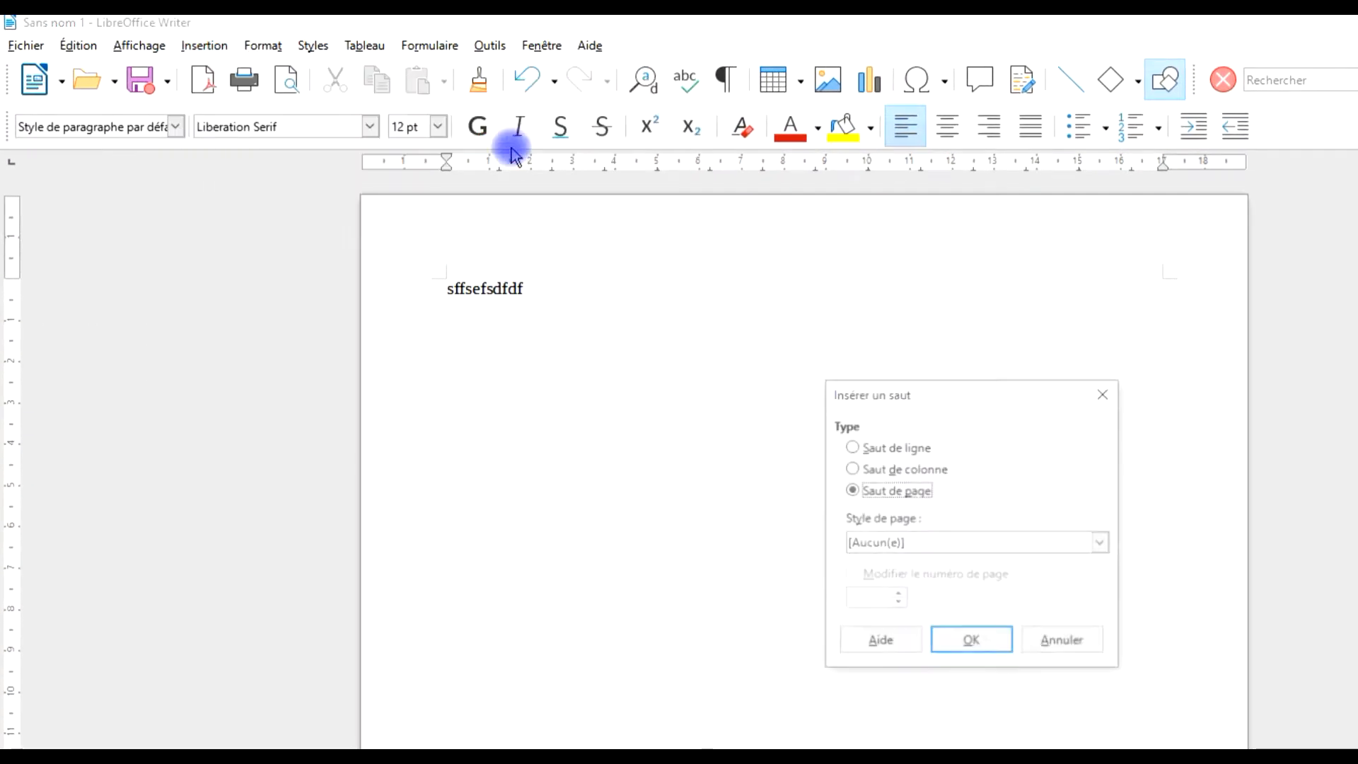
left_click(955, 542)
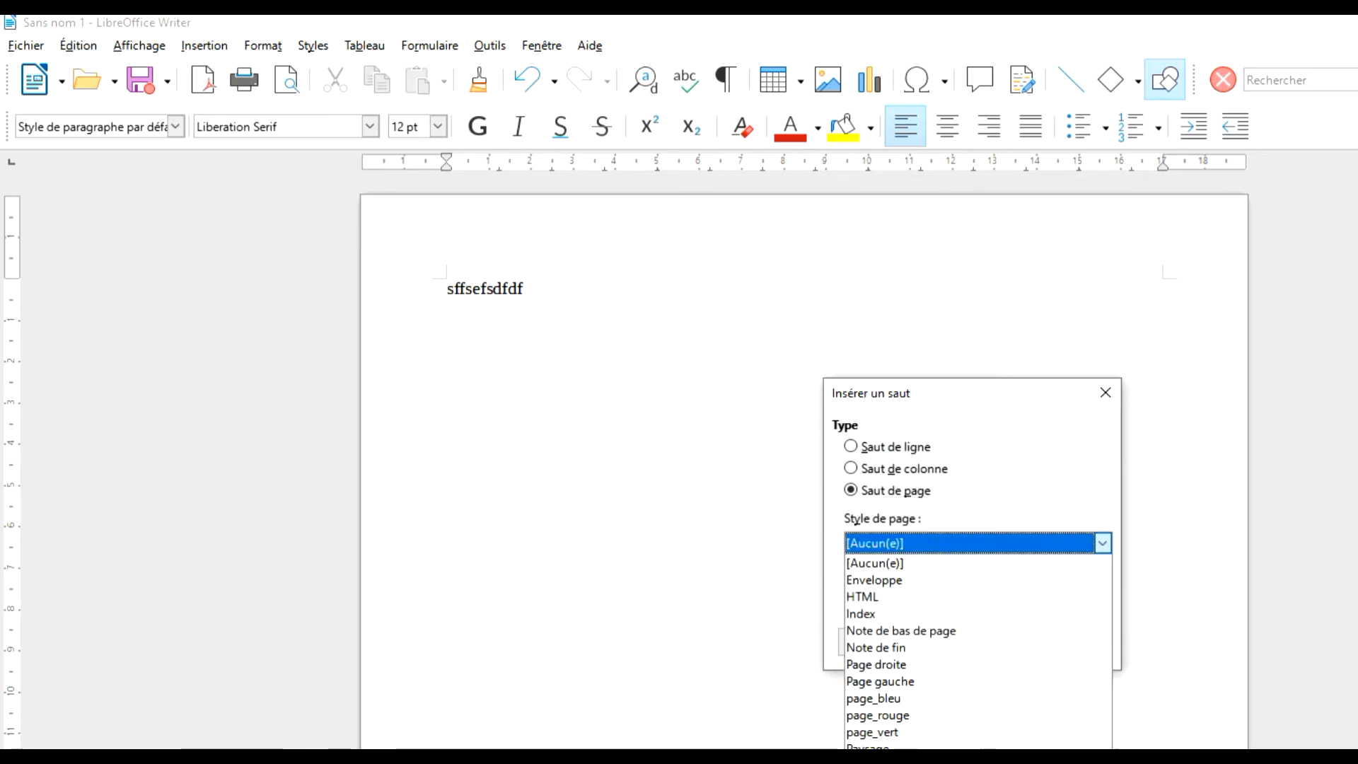
left_click(939, 732)
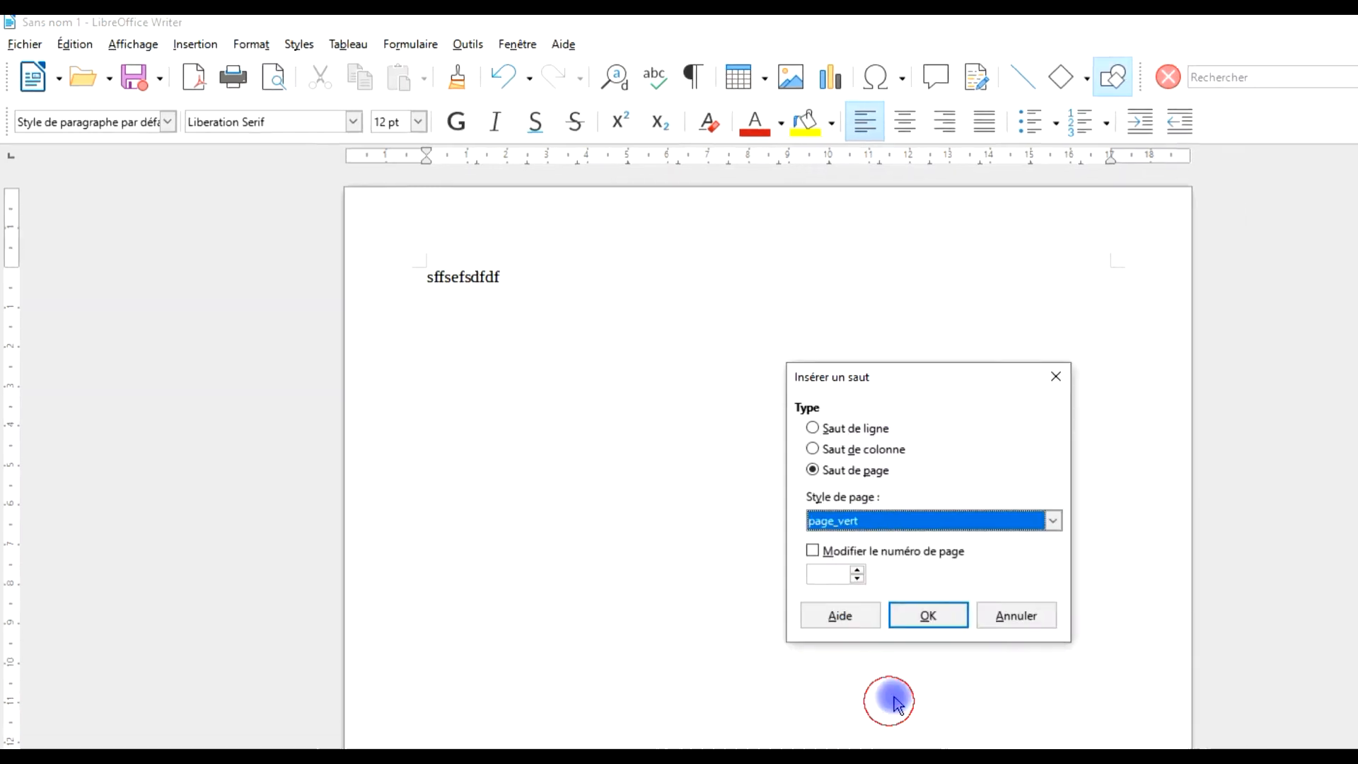
left_click(928, 614)
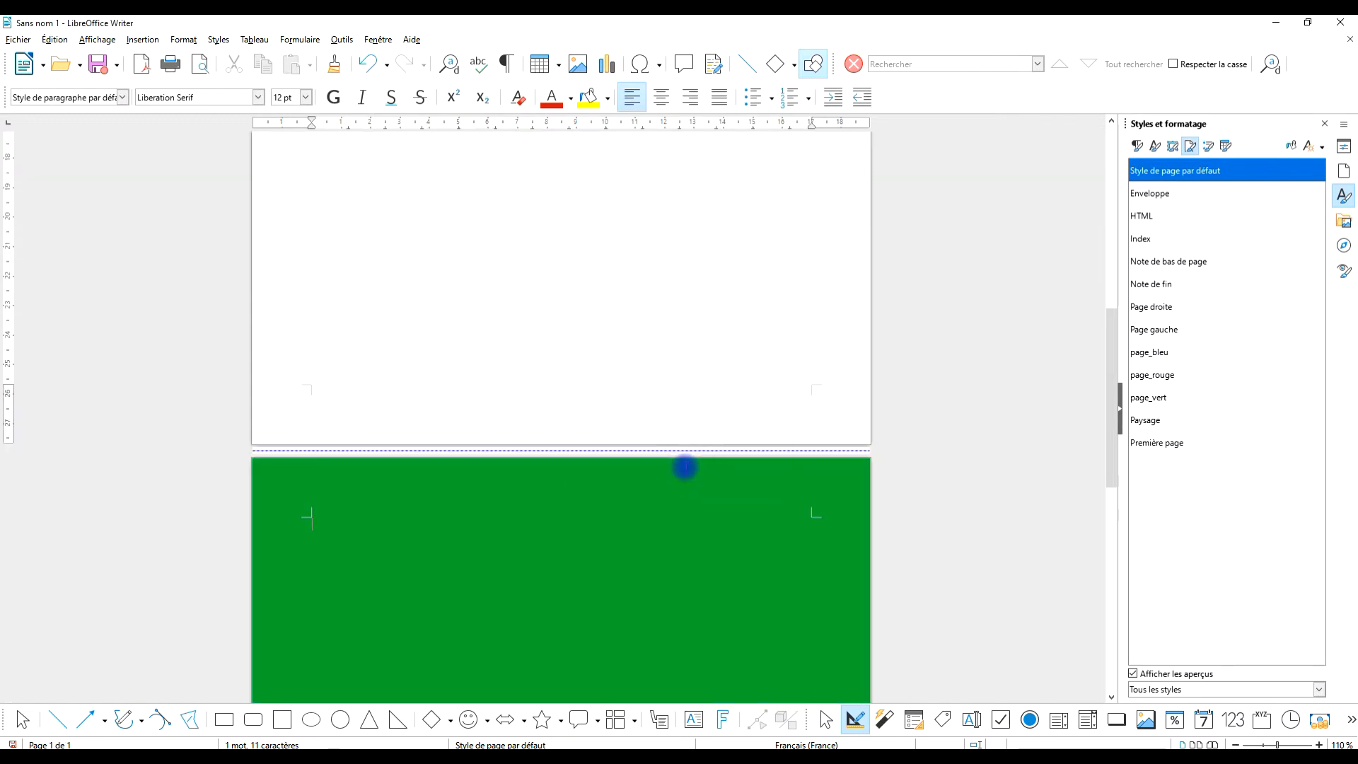
- Enter filler text on the green page: a line "dfjkfsdkfjdsfjlsdflks fjlkkljsdf", a blank line and short lines such as gdf, bg and dfg
scroll(591, 367, "down", 5)
left_click(524, 297)
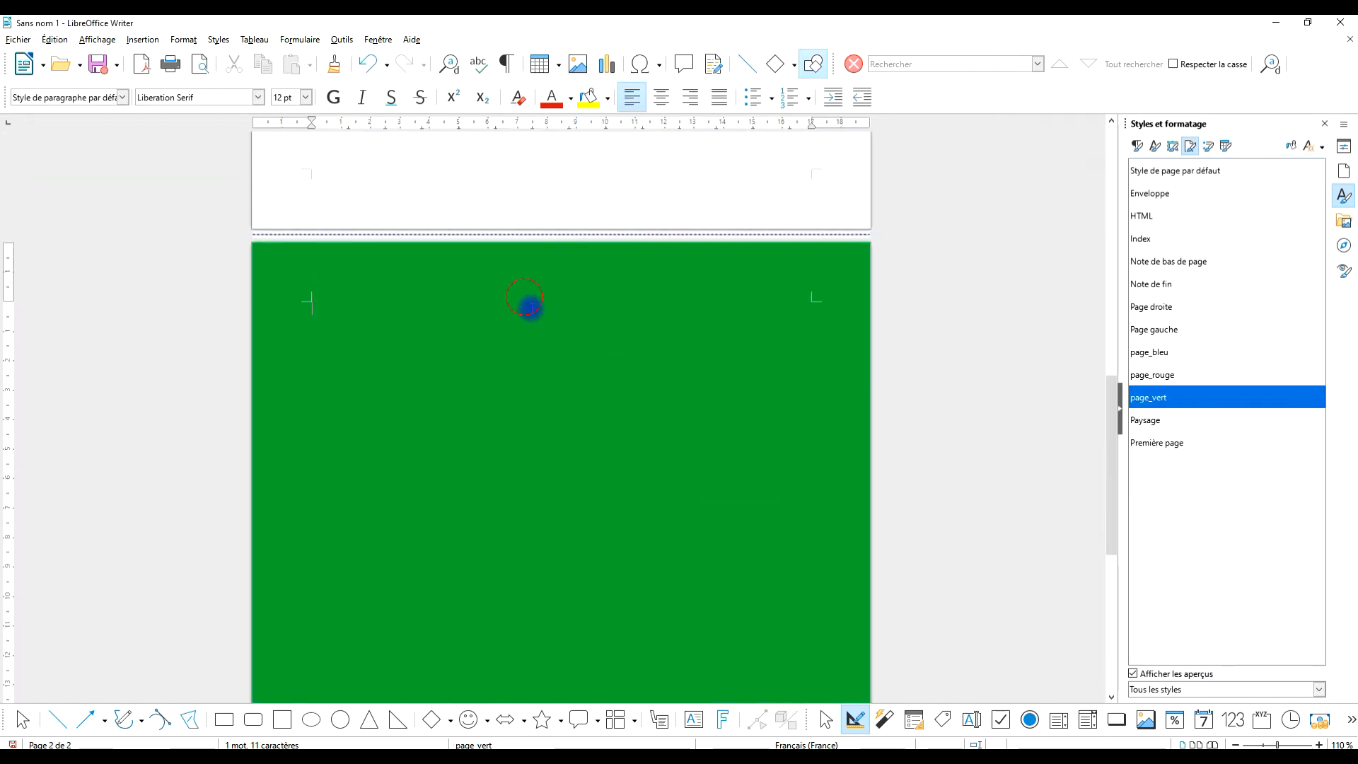
type("dfjkfsdkfjdsfjlsd")
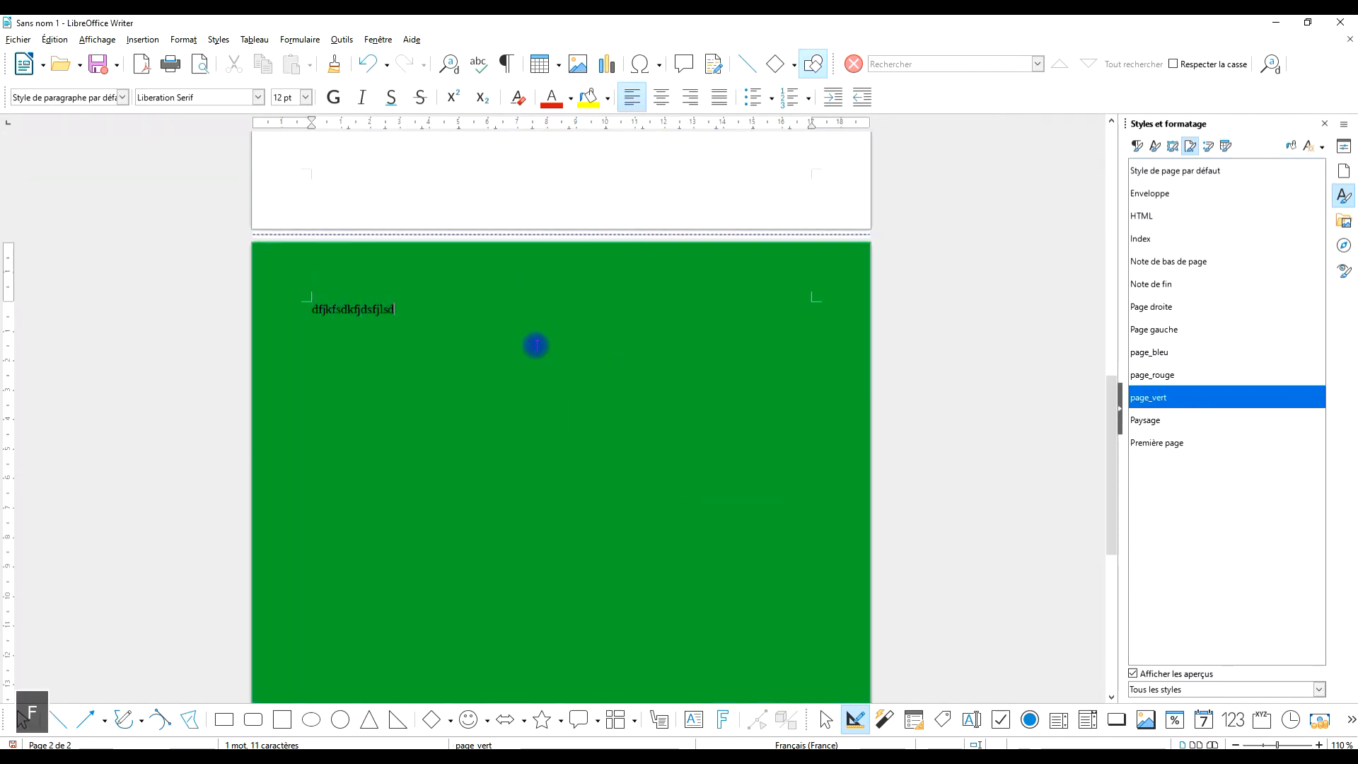
key("Return")
key("Return")
type("gdf")
key("Return")
type("bg dfg df g")
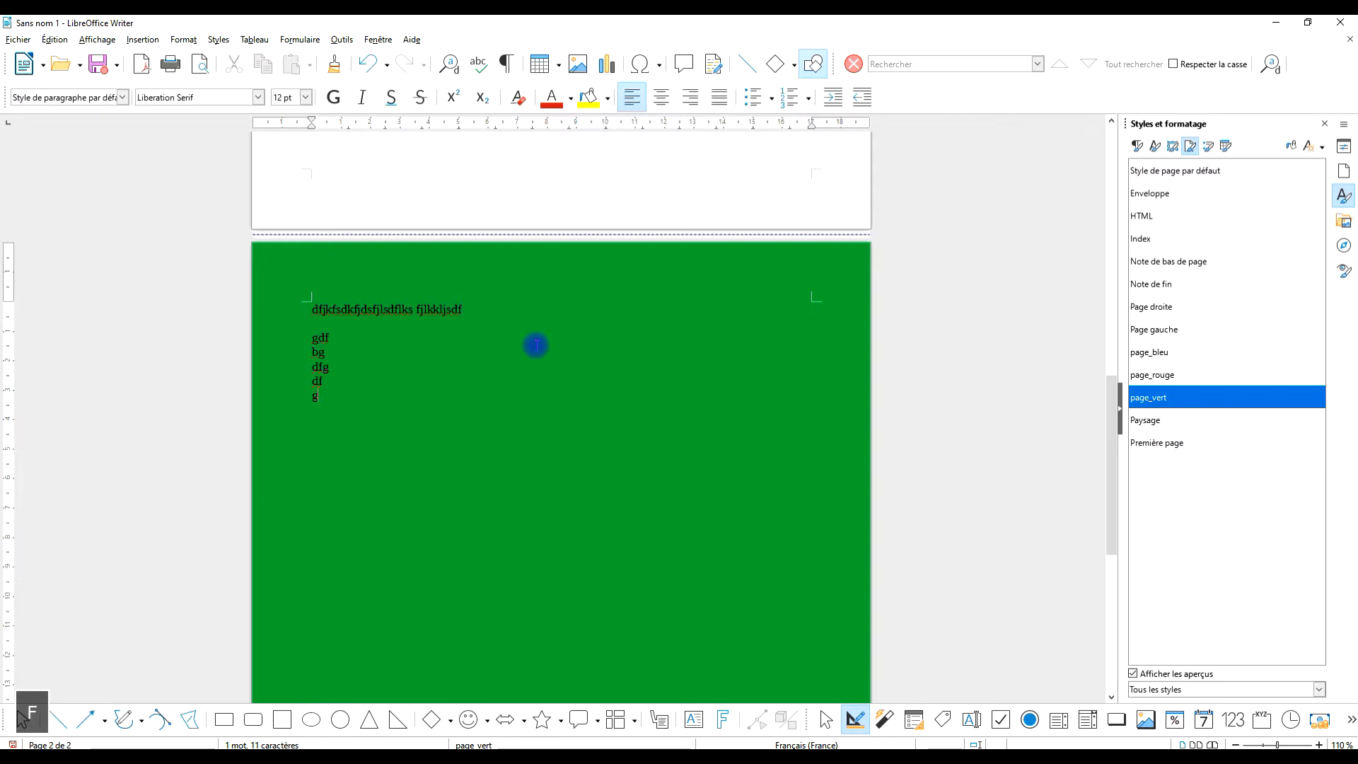
key("Return")
- Expand the AutoText shortcut "tex" into a dummy paragraph below the filler lines on the green page
type("te")
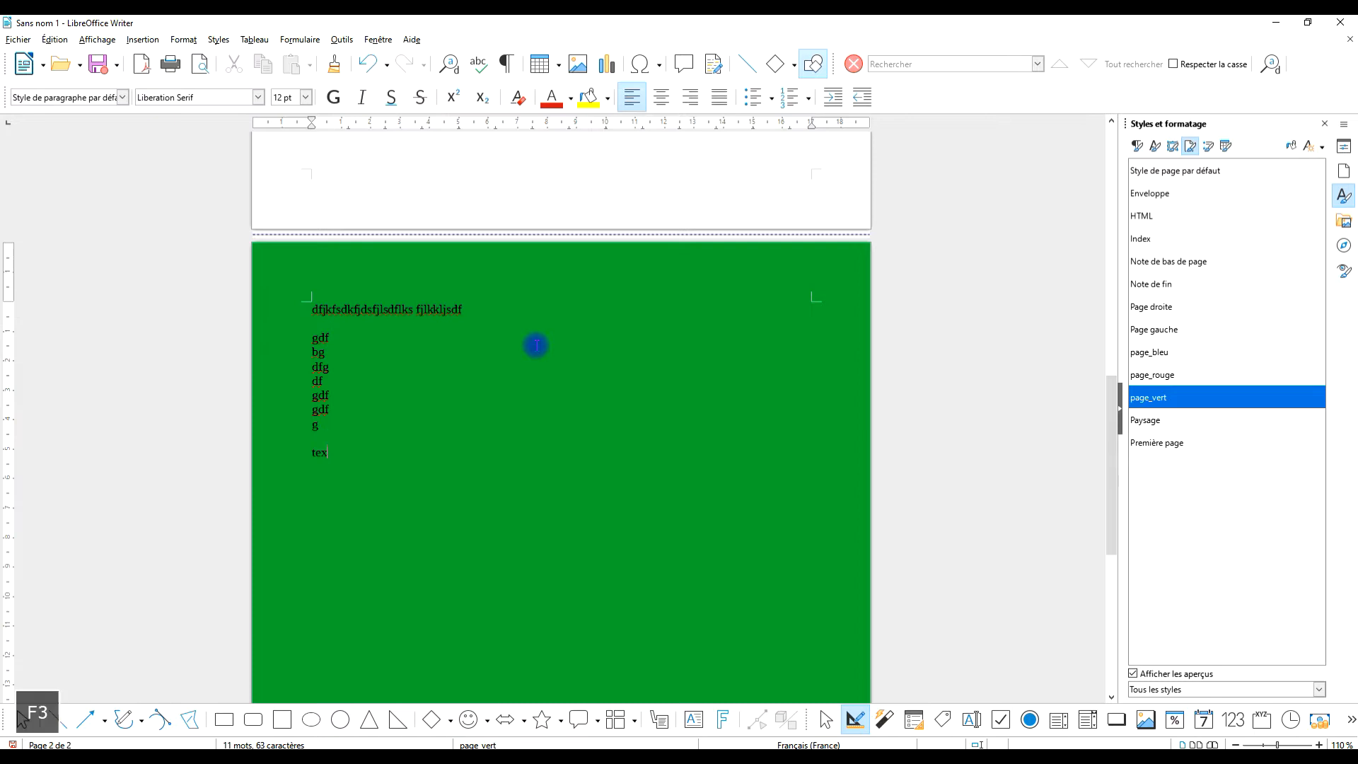
type("x")
key("F3")
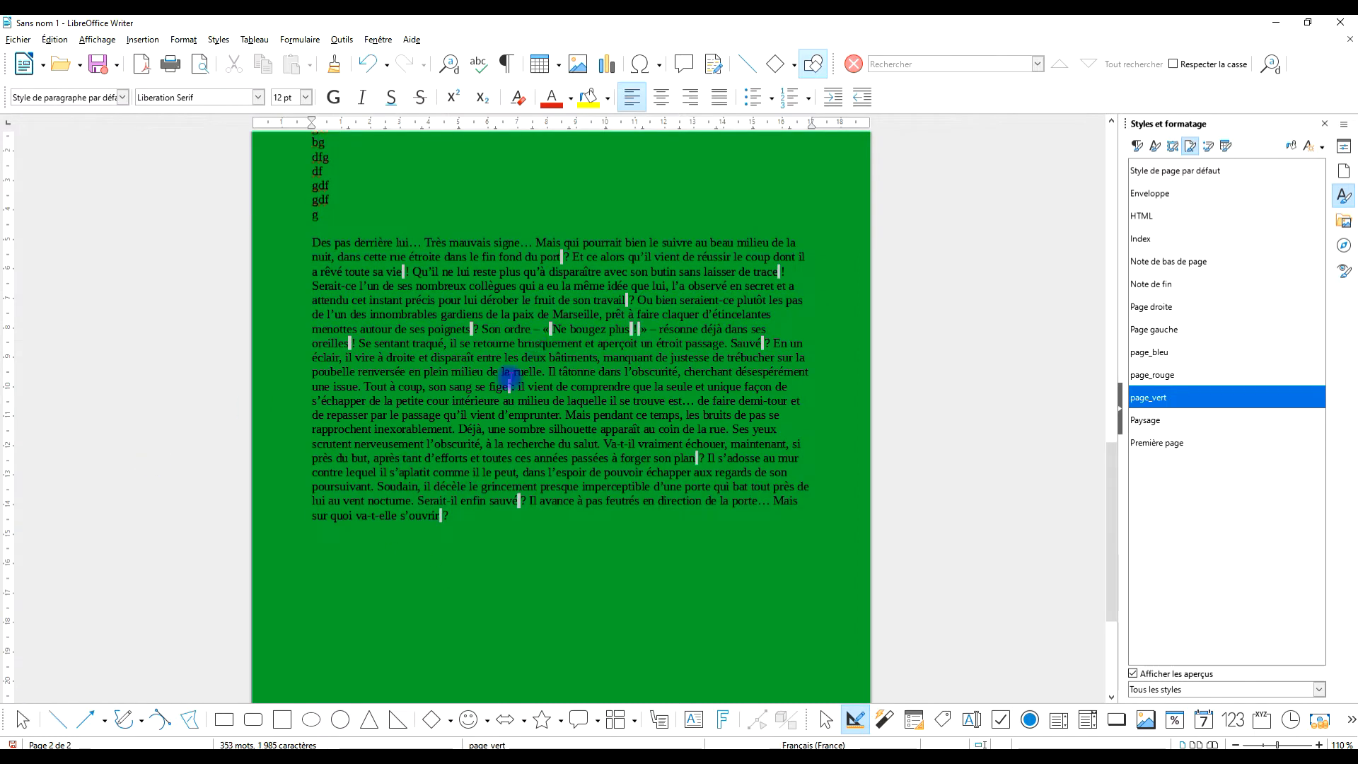
- Add blank lines below the dummy paragraph on the green page until the text cursor reaches a third page
scroll(797, 367, "up", 5)
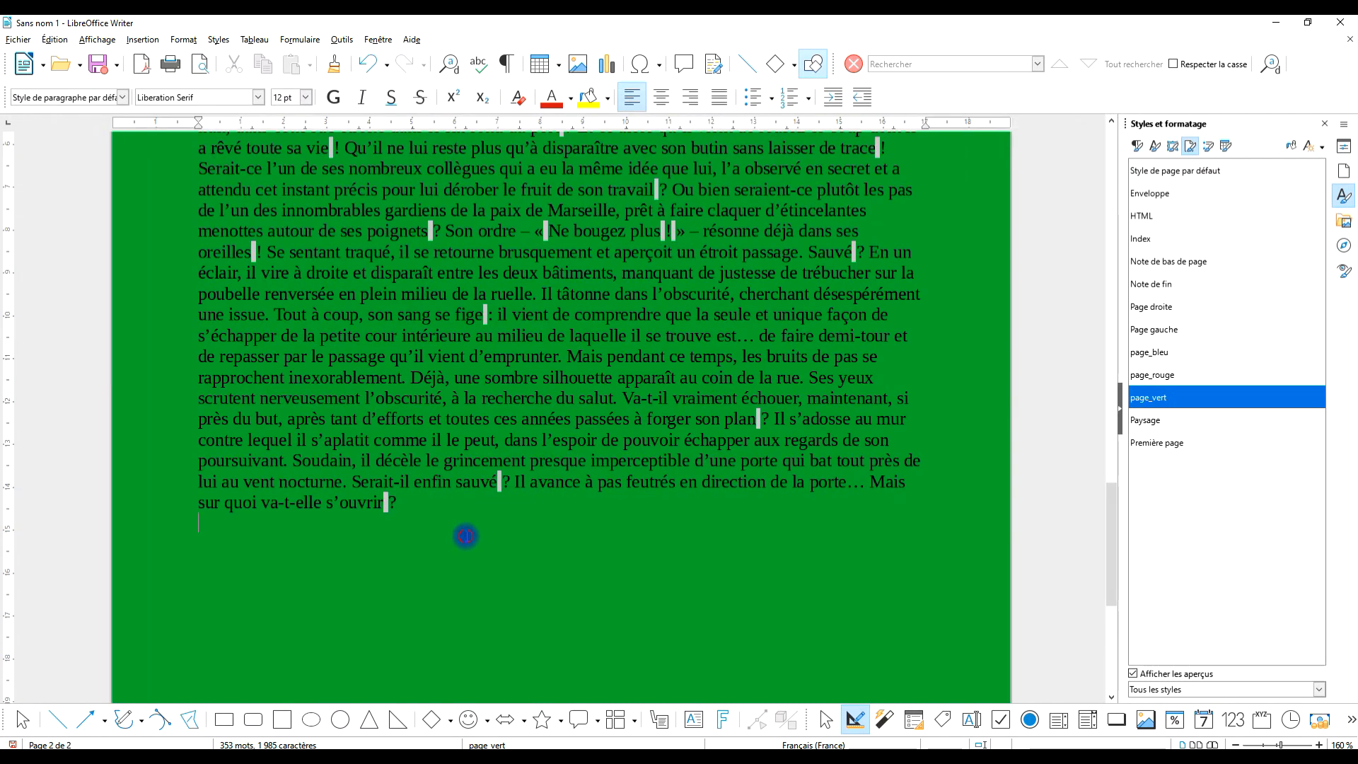
key("Return")
key("Return")
key("Return")
key("Return")
key("Return")
key("Return")
key("Return")
key("Return")
key("Return")
key("Return")
key("Return")
key("Return")
key("Return")
key("Return")
key("Return")
key("Return")
key("Return")
key("Return")
key("Return")
key("Return")
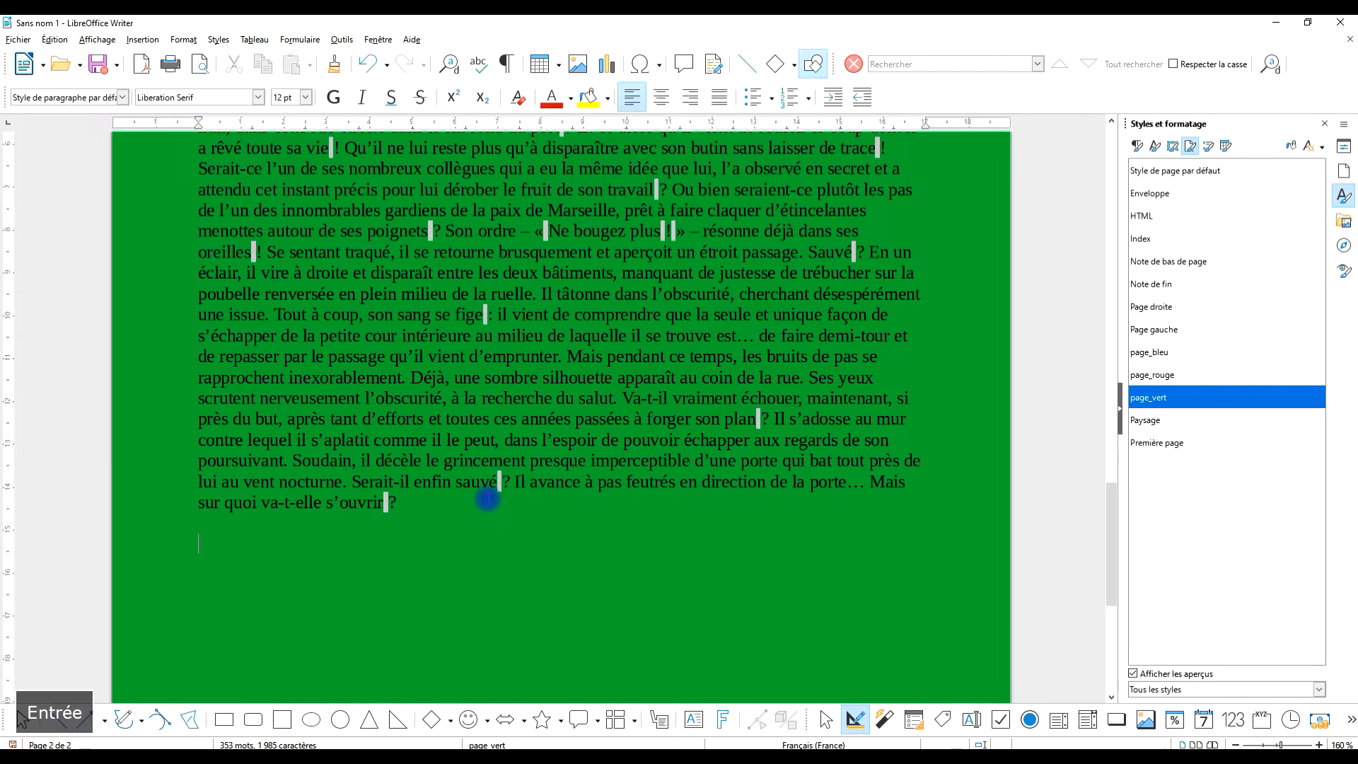
key("Return")
key("Return")
key("Return")
key("Return")
key("Return")
key("Return")
key("Return")
key("Return")
key("Return")
key("Return")
key("Return")
key("Return")
key("Return")
key("Return")
key("Return")
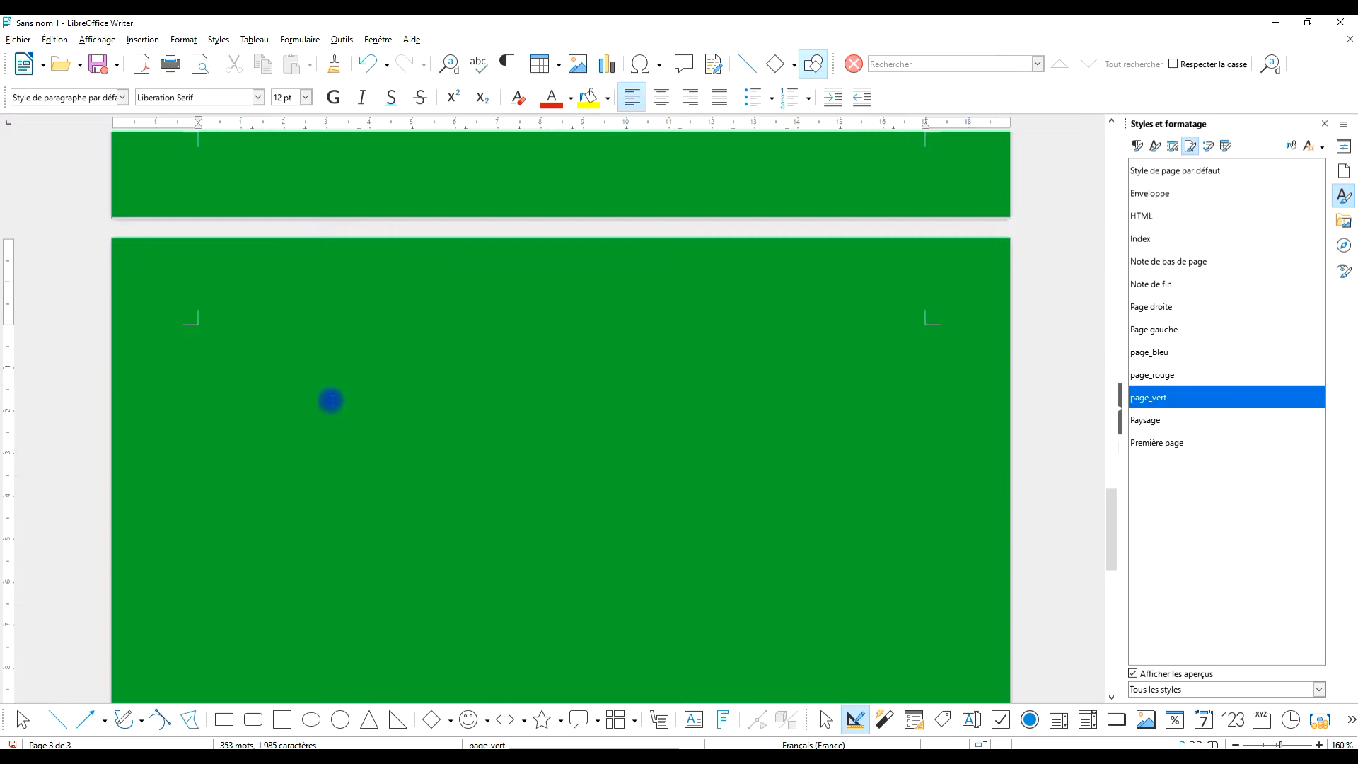
- Insert a manual page break at the cursor on the third page, using page_bleu as the next page's style
left_click(137, 44)
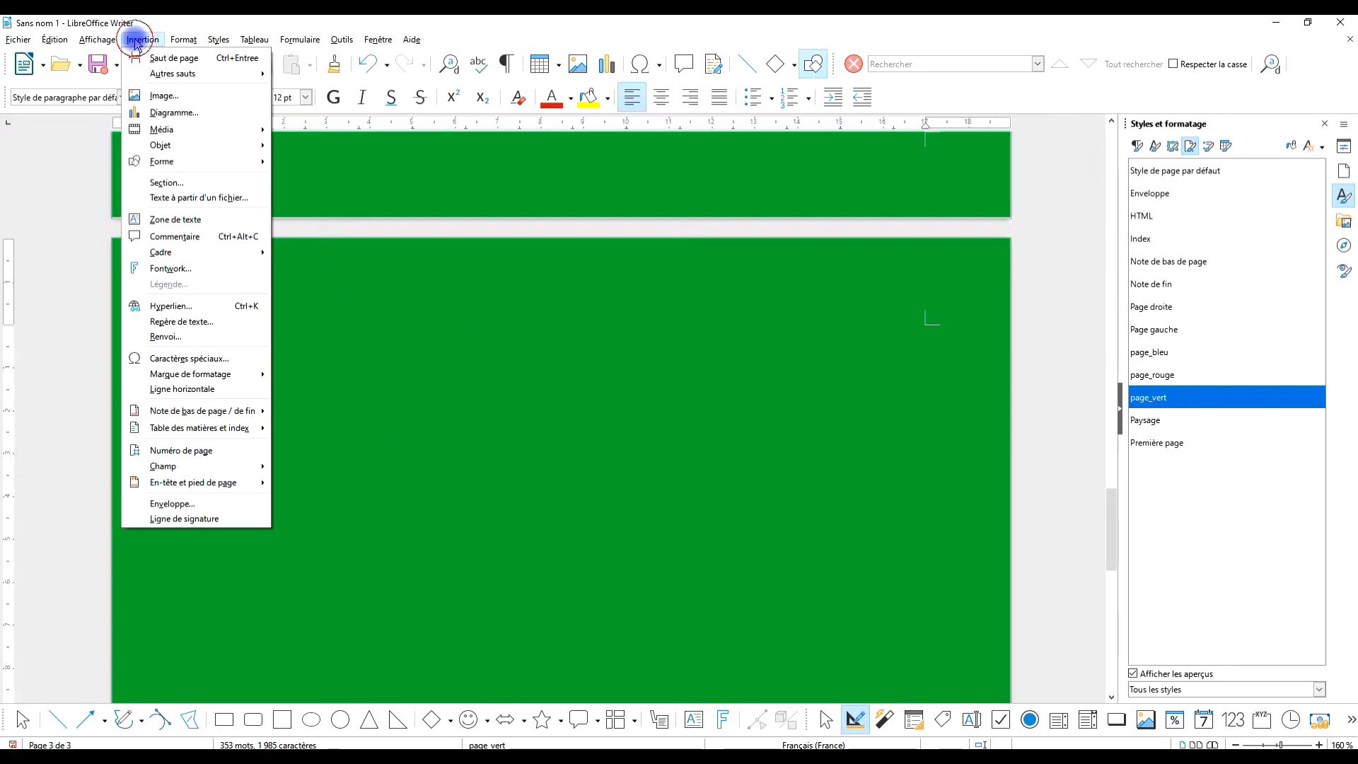
left_click(177, 163)
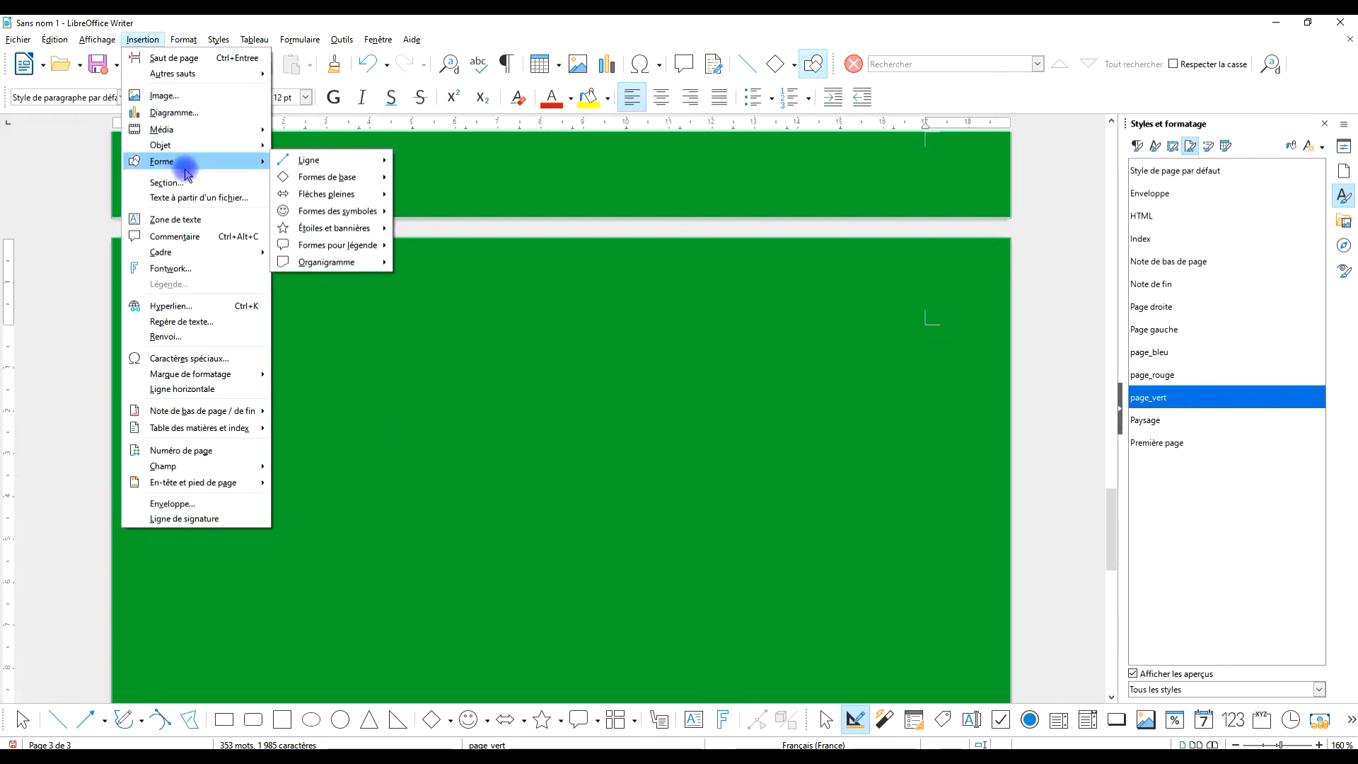
mouse_move(188, 73)
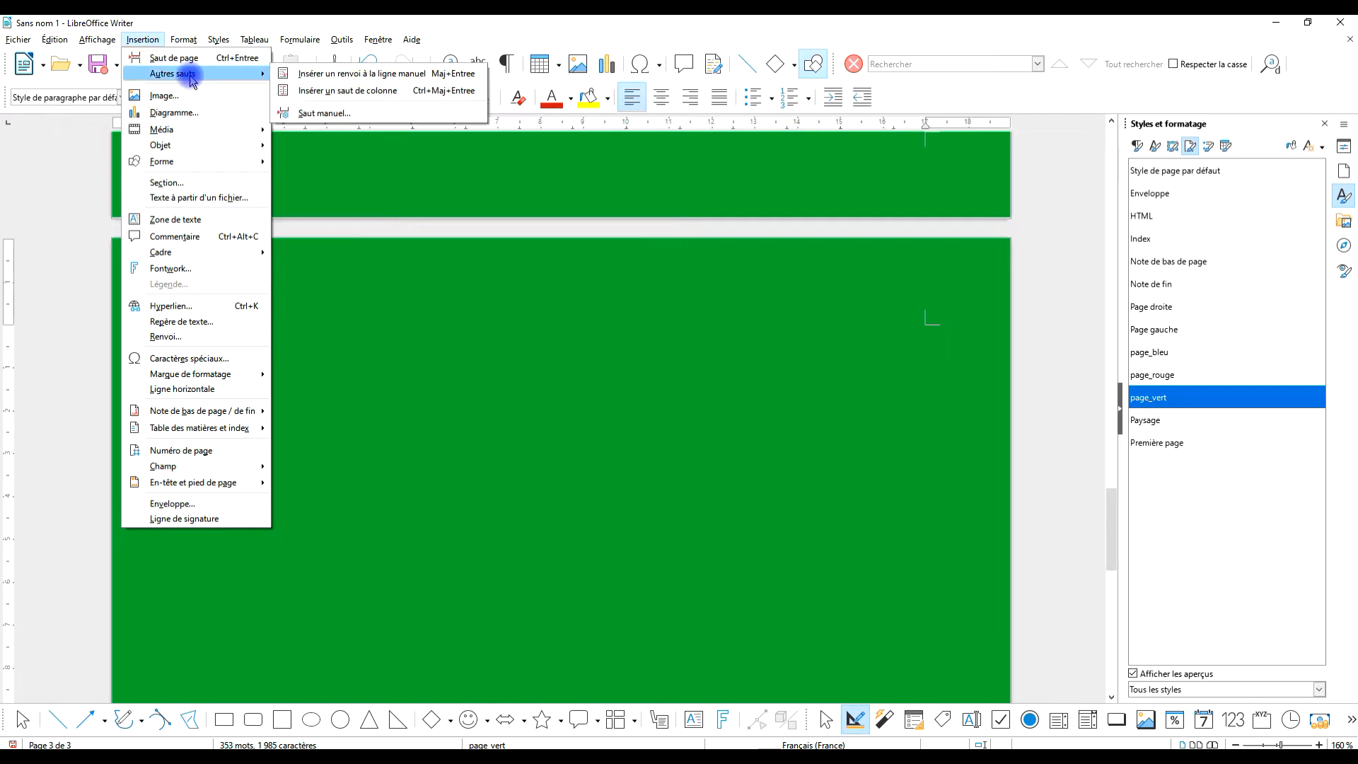
left_click(355, 112)
left_click(625, 356)
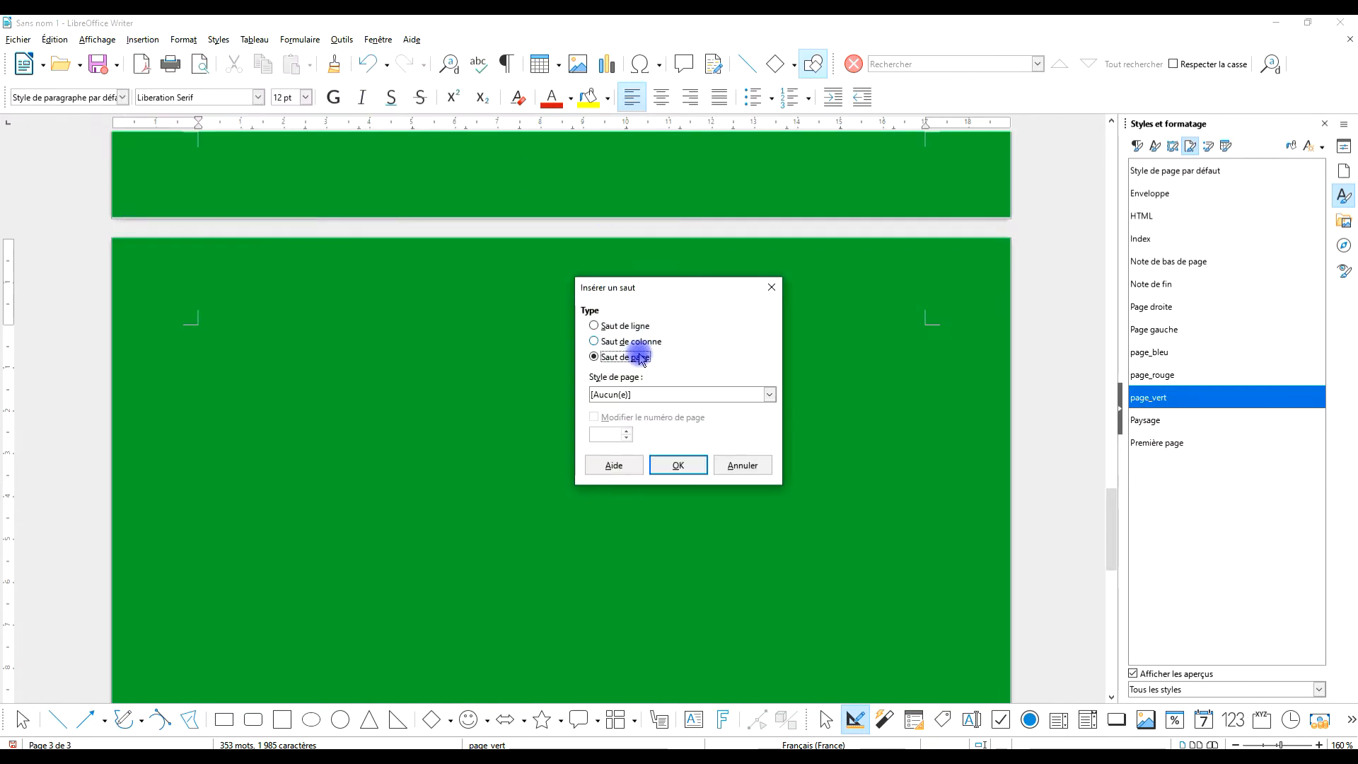
left_click(656, 394)
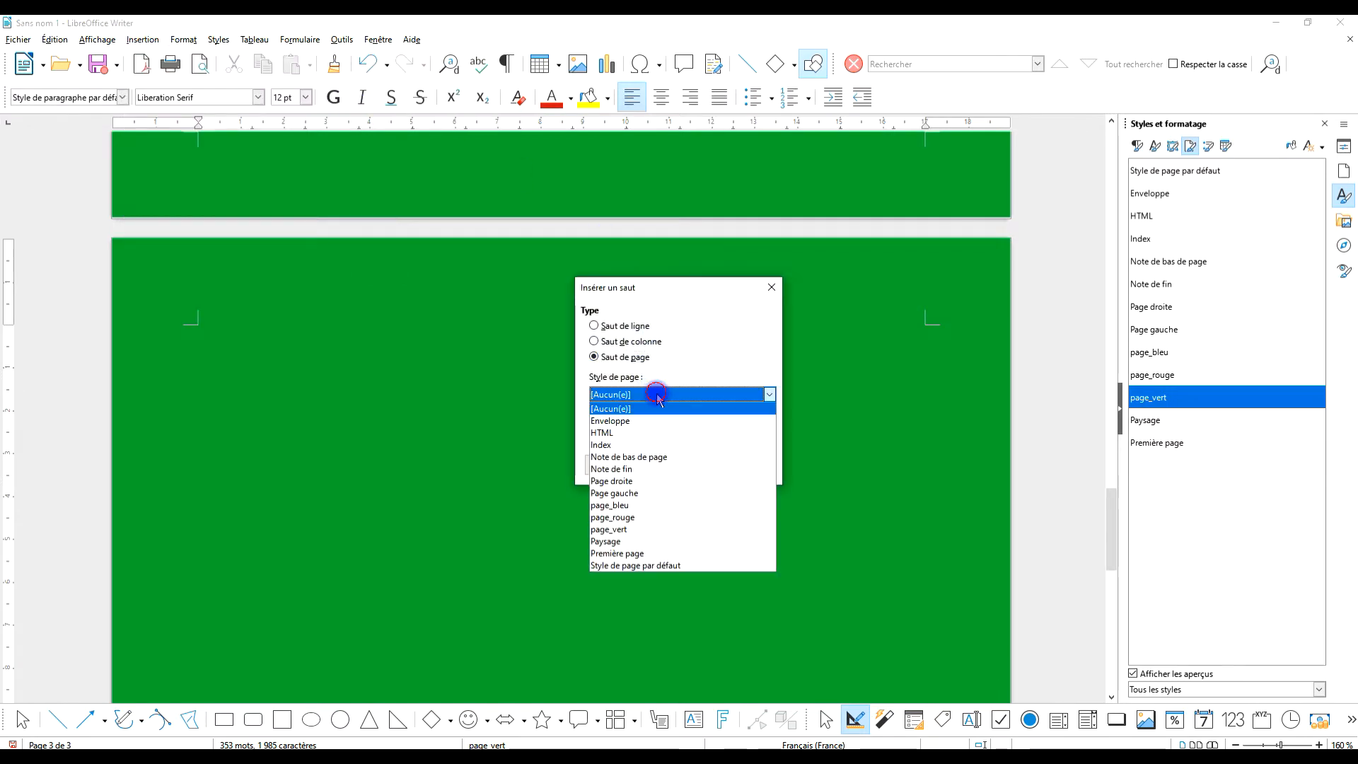
left_click(662, 505)
left_click(679, 464)
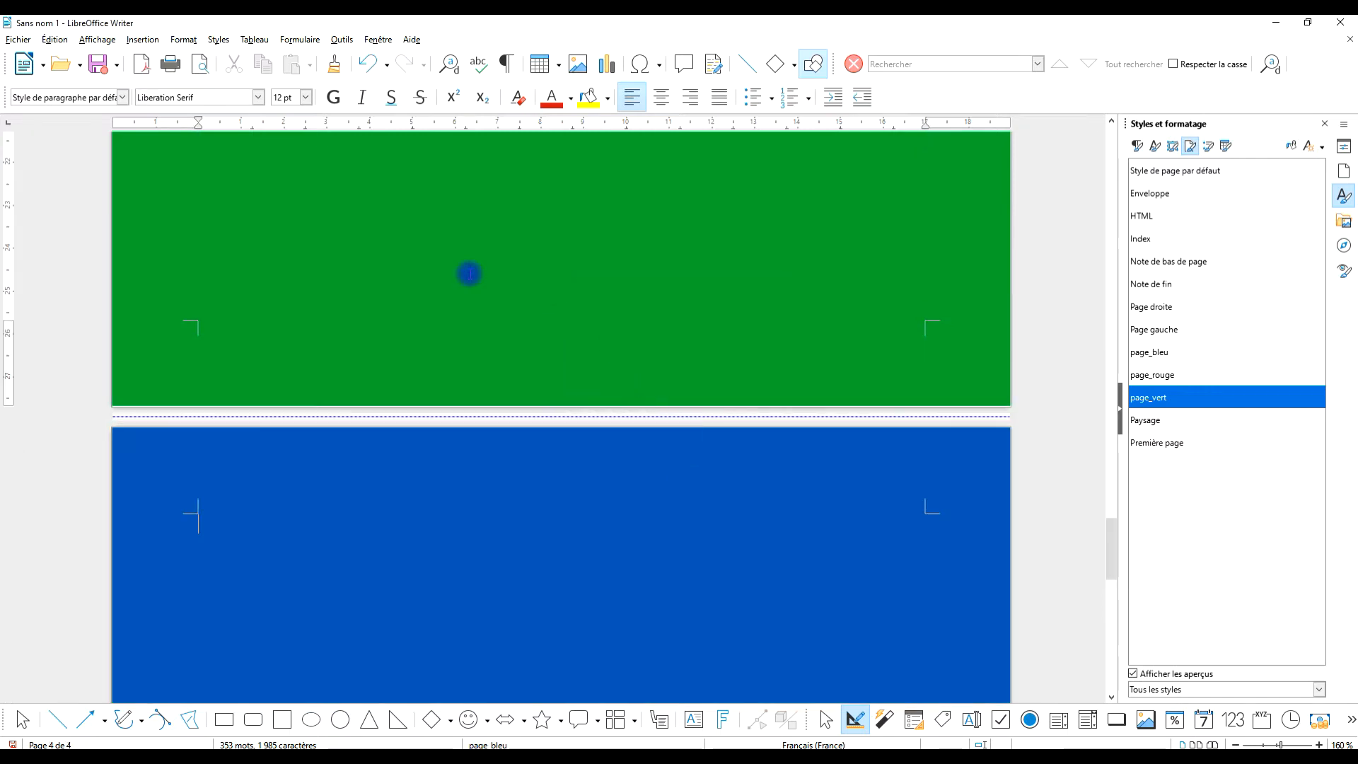
- Open the print preview and display the document's pages in a multi-page grid
left_click(202, 65)
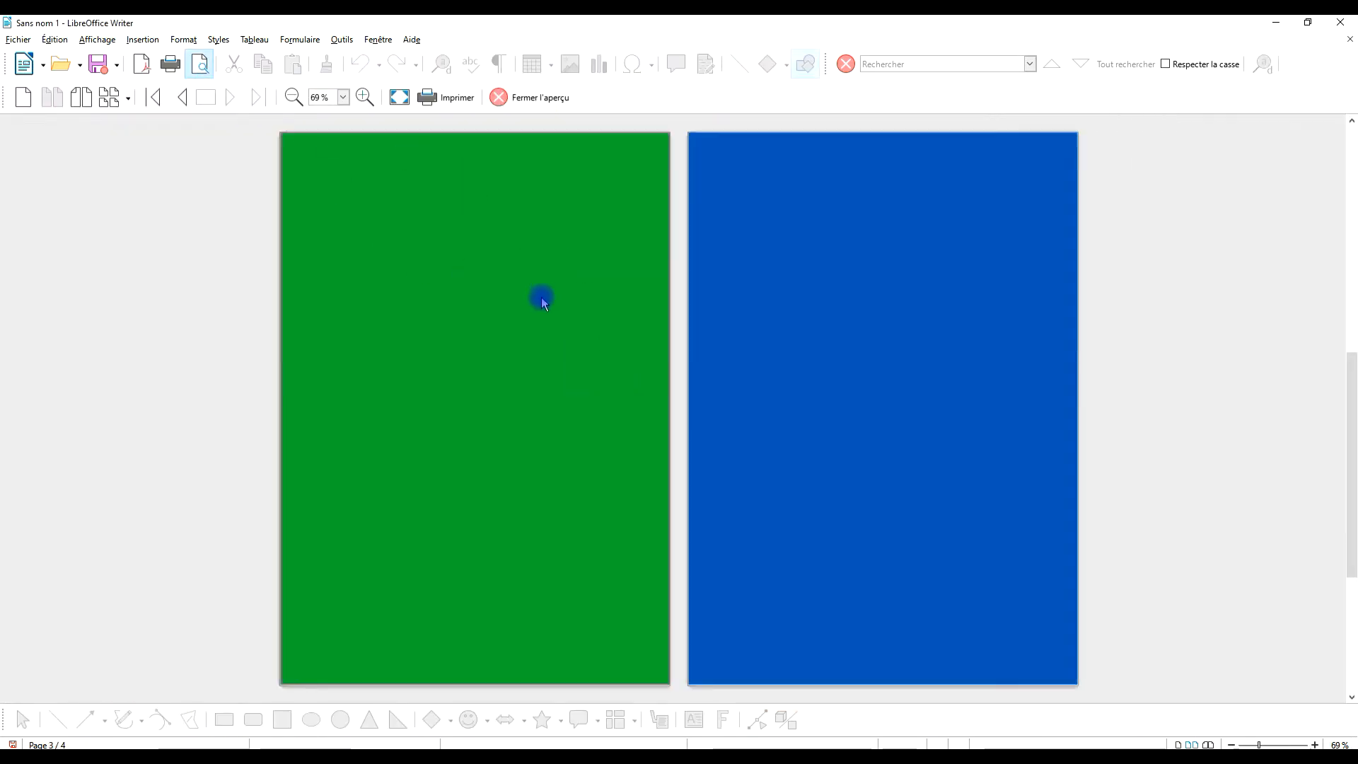
left_click(128, 96)
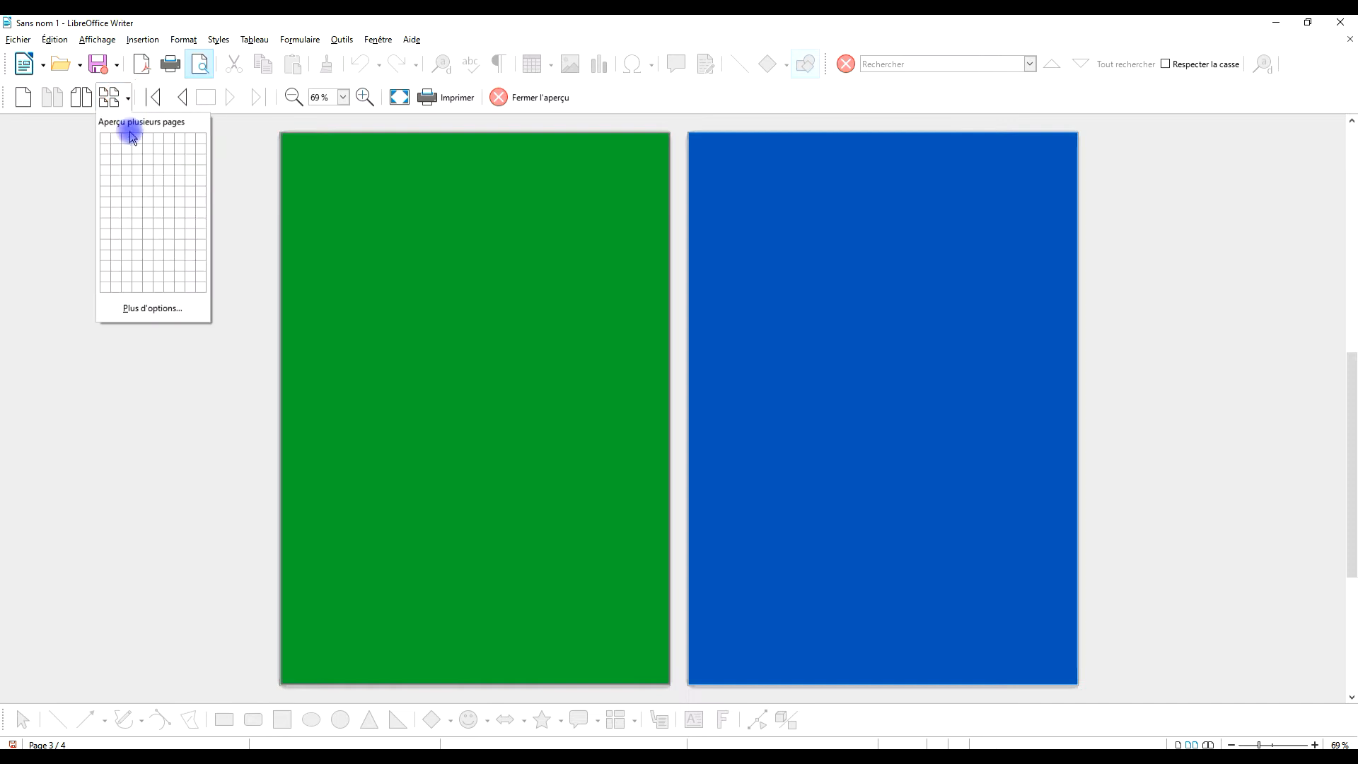
left_click(146, 171)
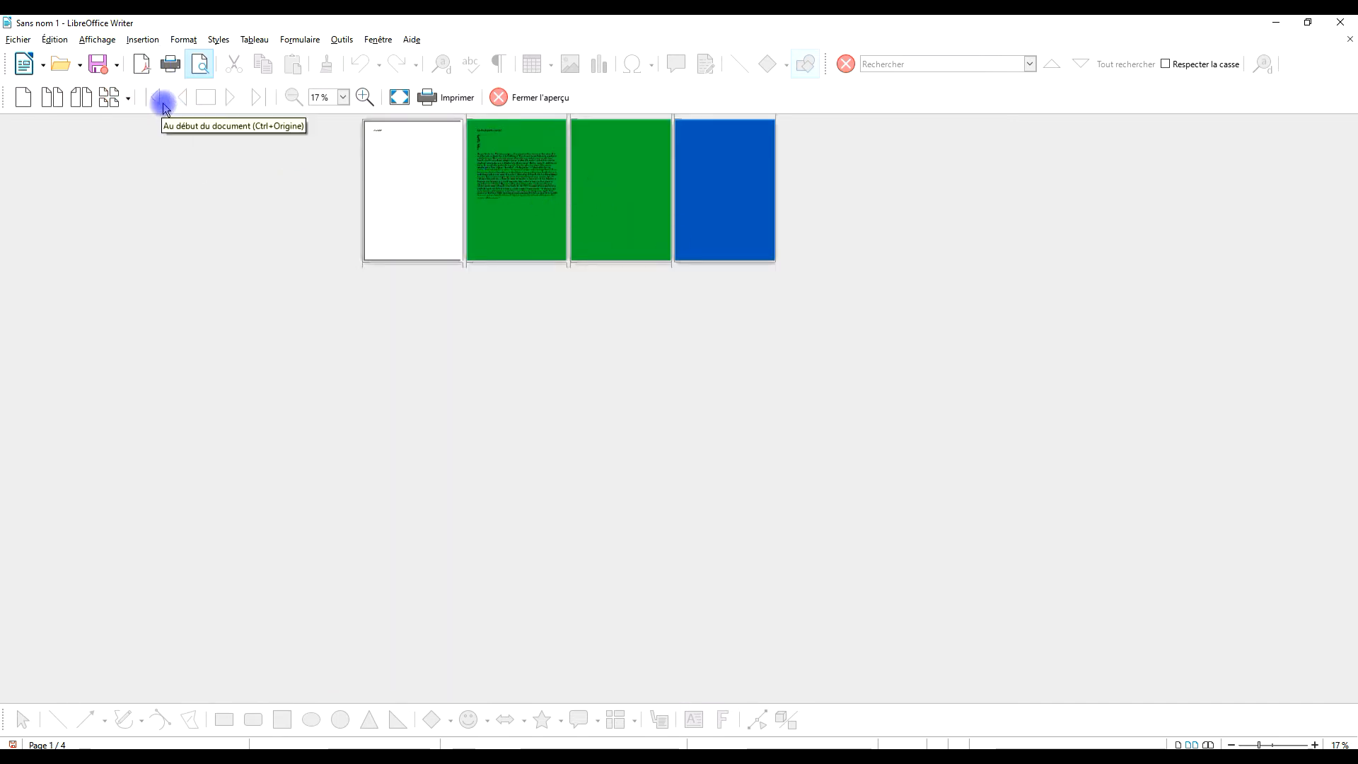
- View the preview at whole-page and 75% zoom, lay out four pages in one row, and return to editing
left_click(343, 96)
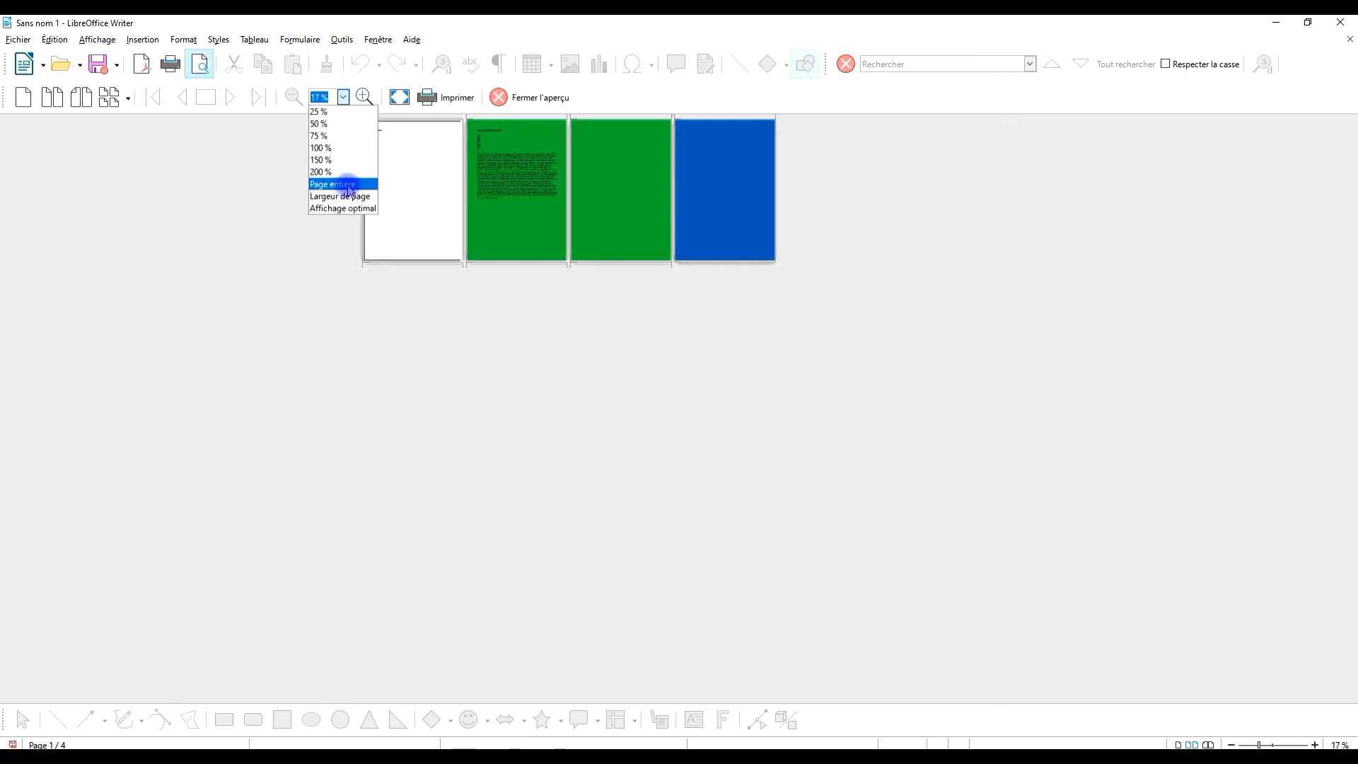
left_click(349, 185)
left_click(345, 101)
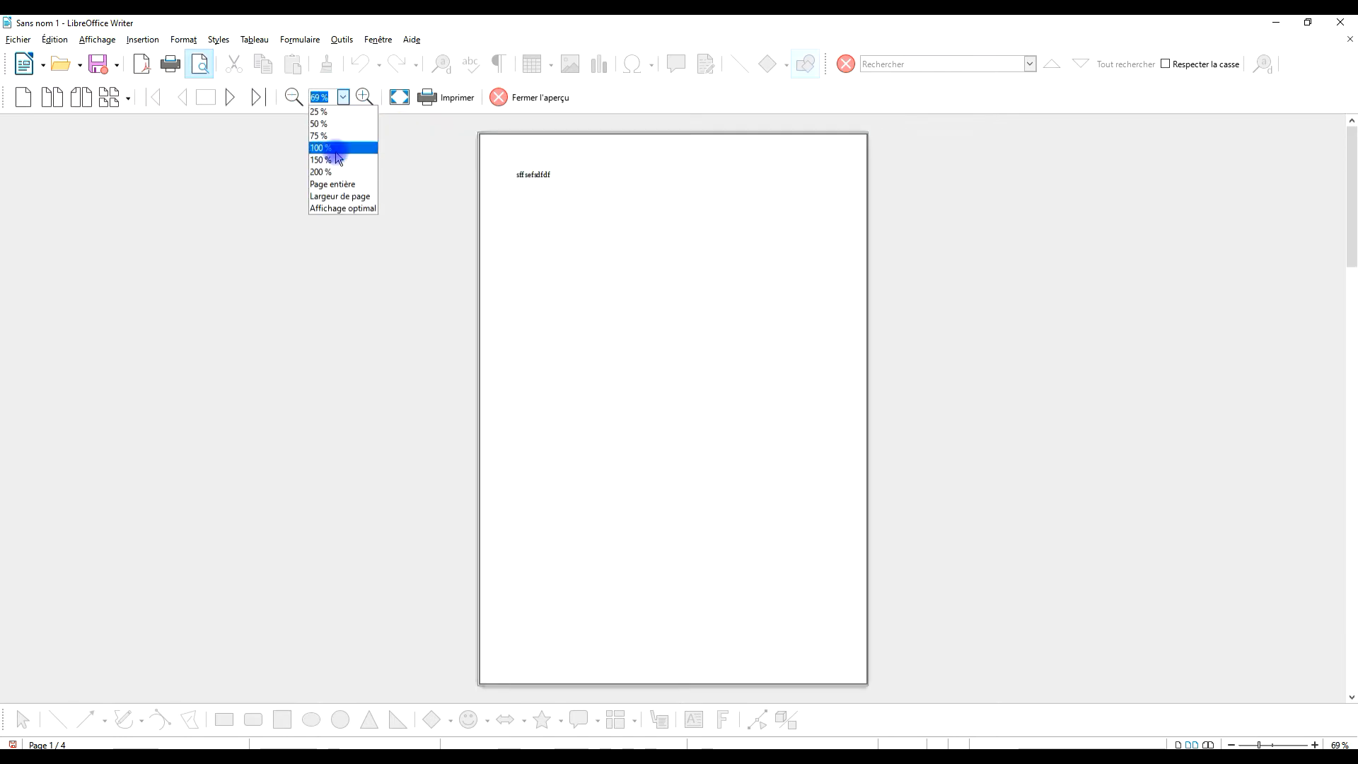
left_click(332, 137)
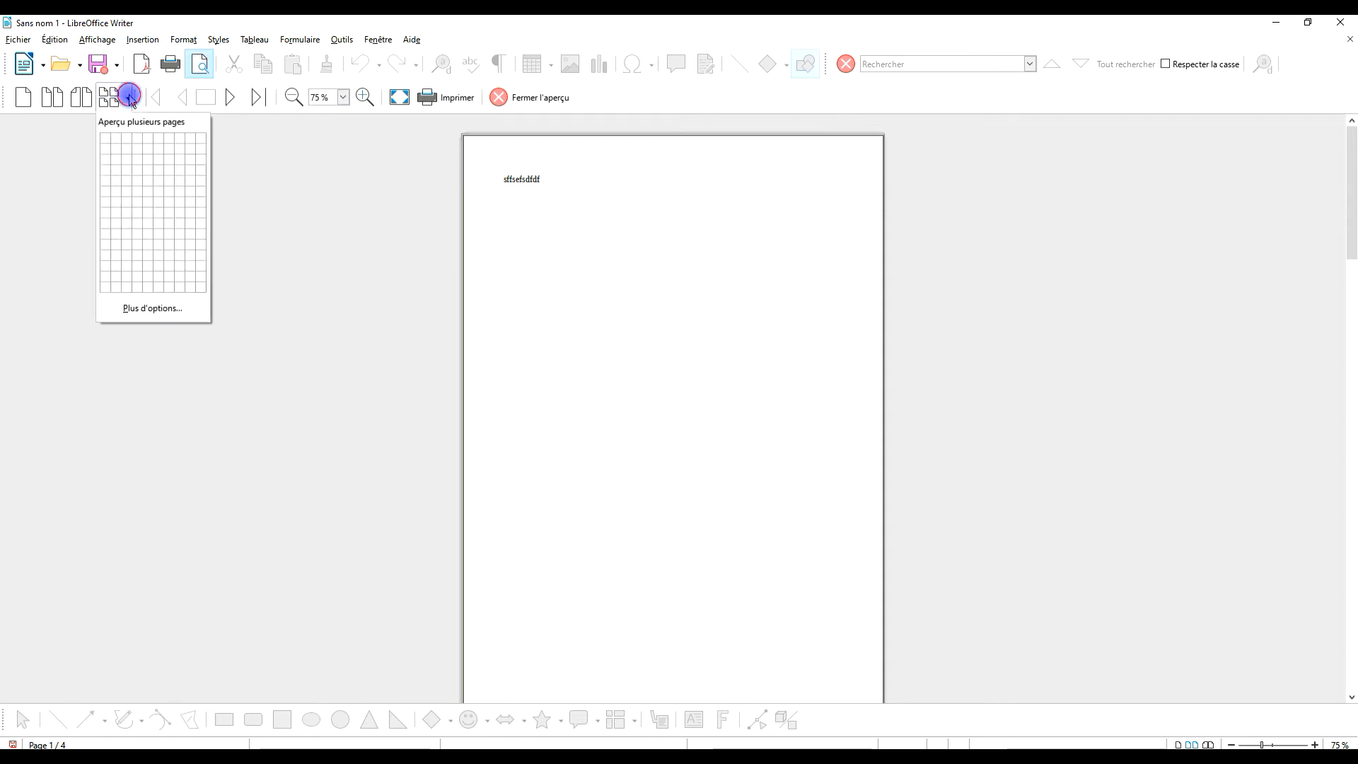
left_click(135, 141)
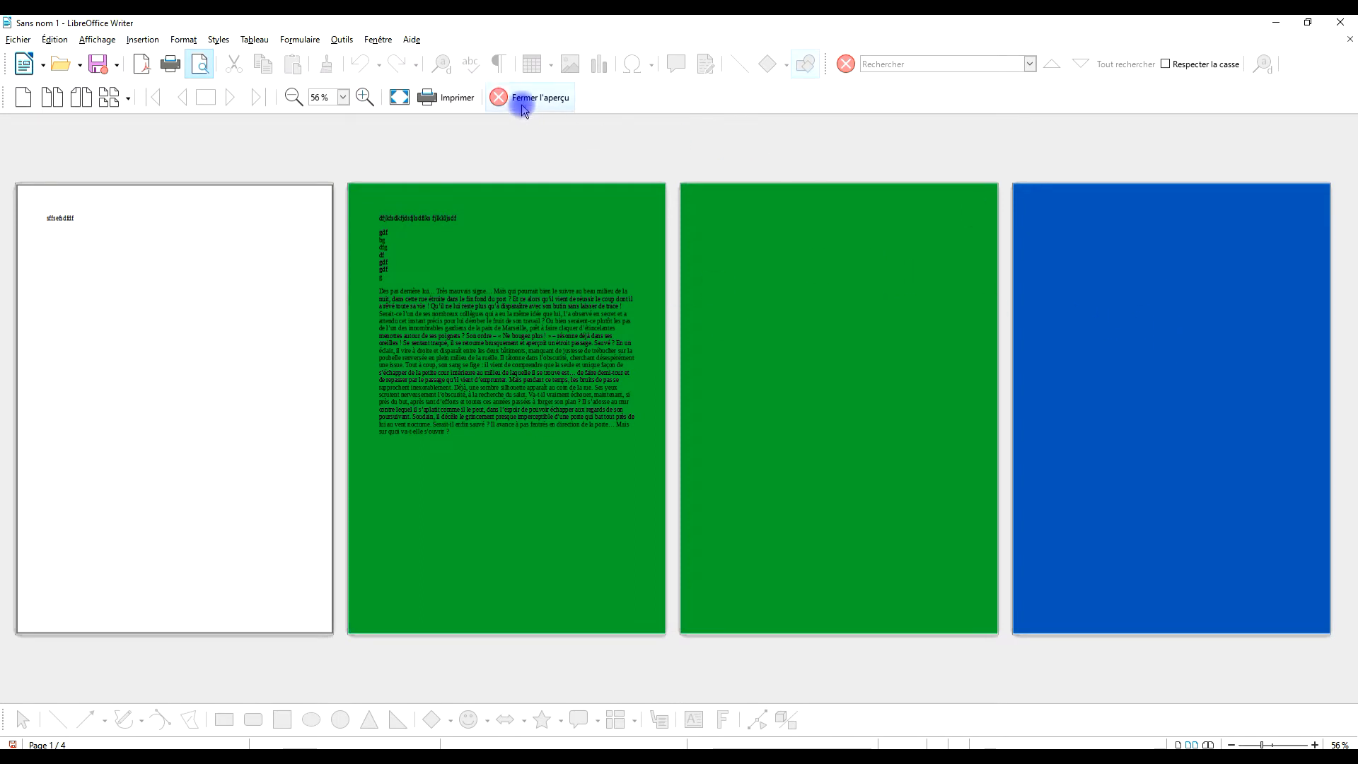
double_click(723, 256)
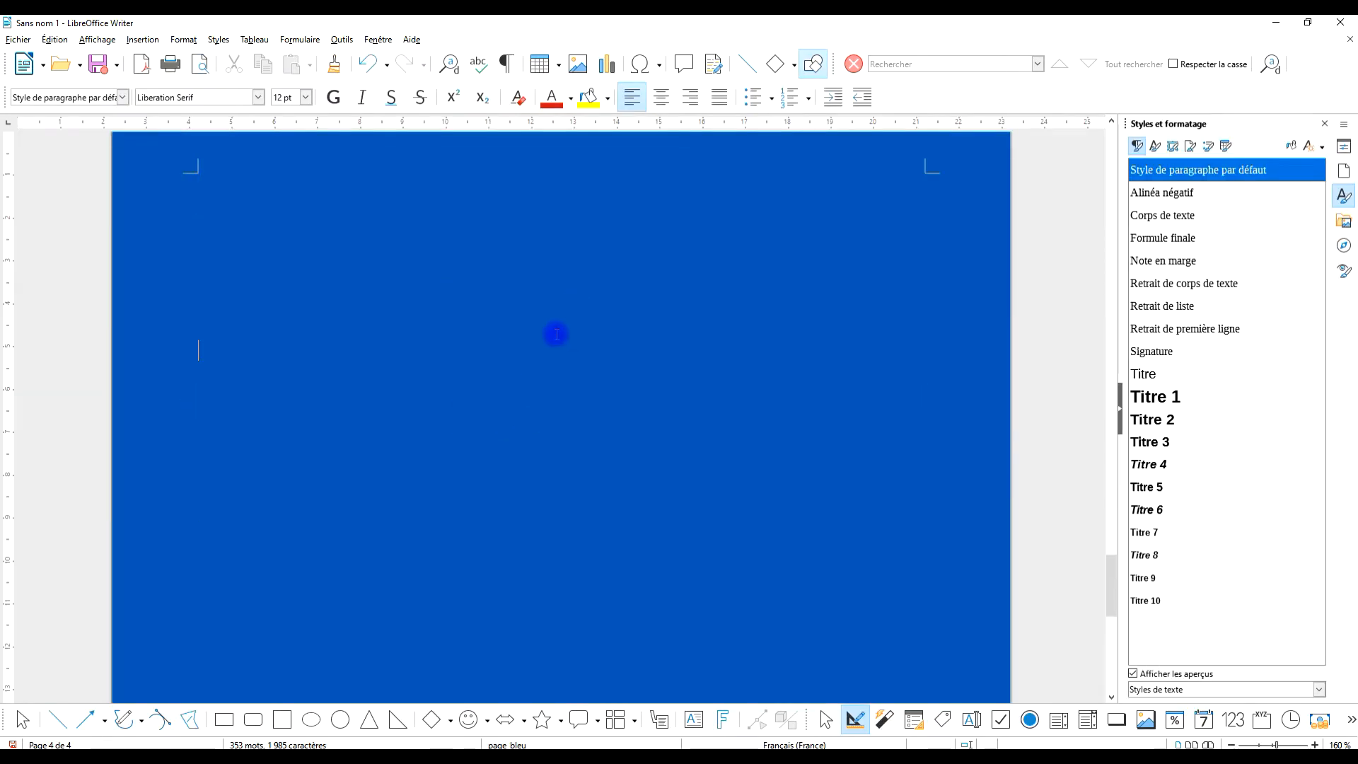
- Insert a manual page break on the blue page, using page_rouge as the next page's style
left_click(141, 39)
mouse_move(253, 73)
left_click(453, 138)
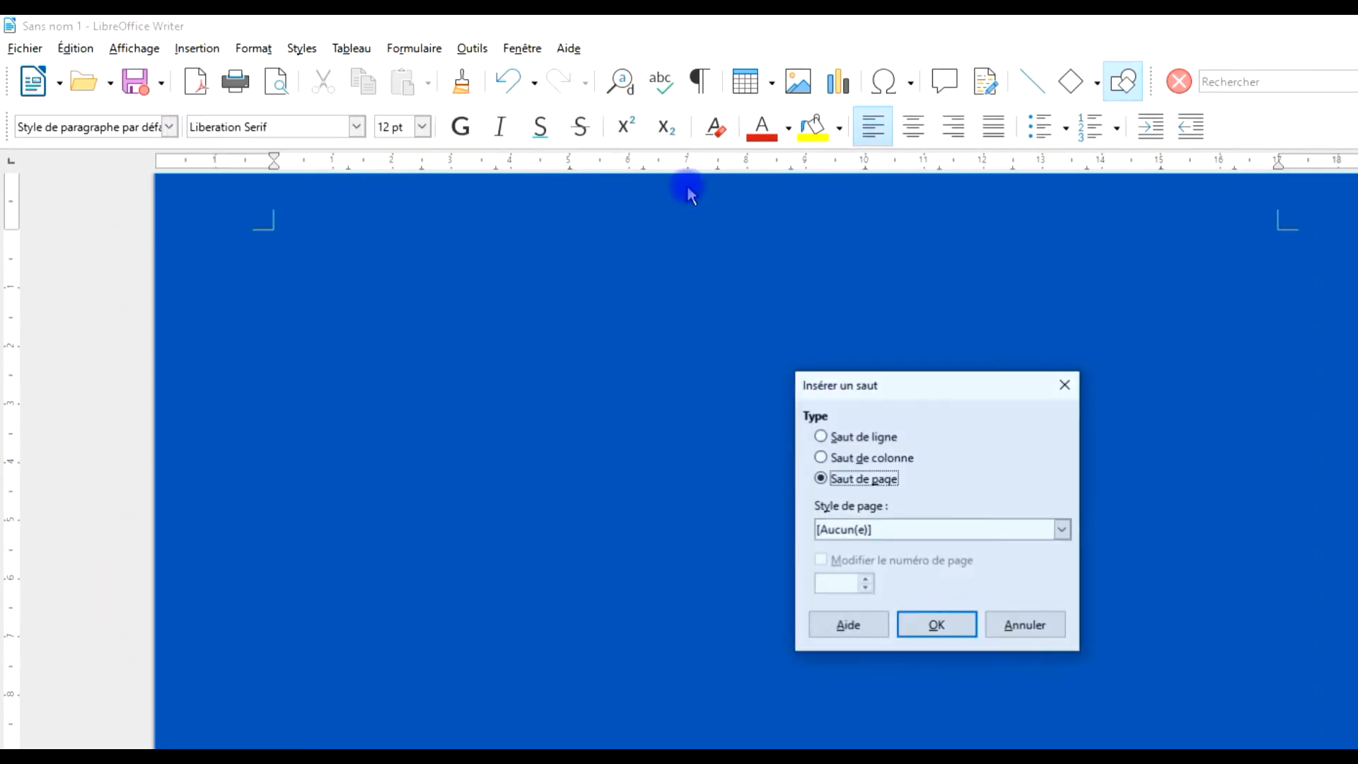
left_click(902, 527)
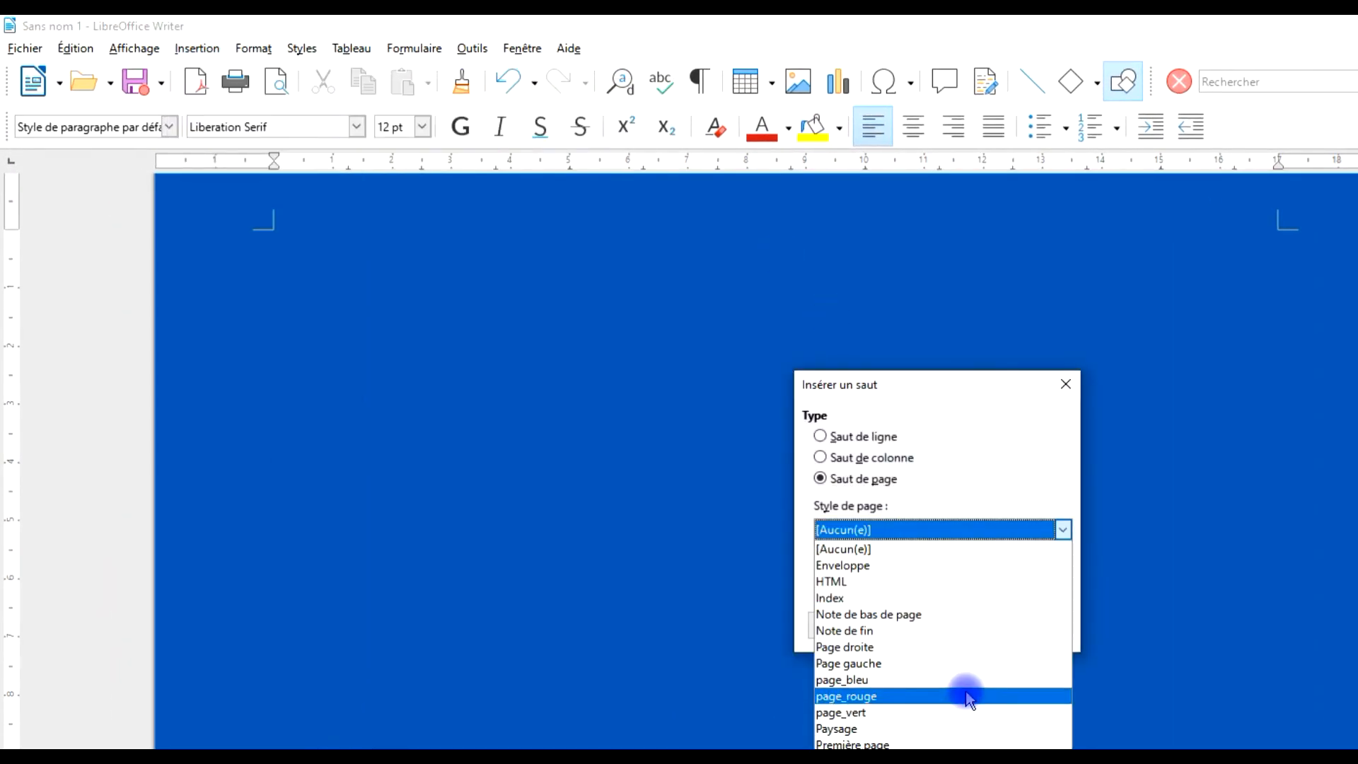
left_click(905, 706)
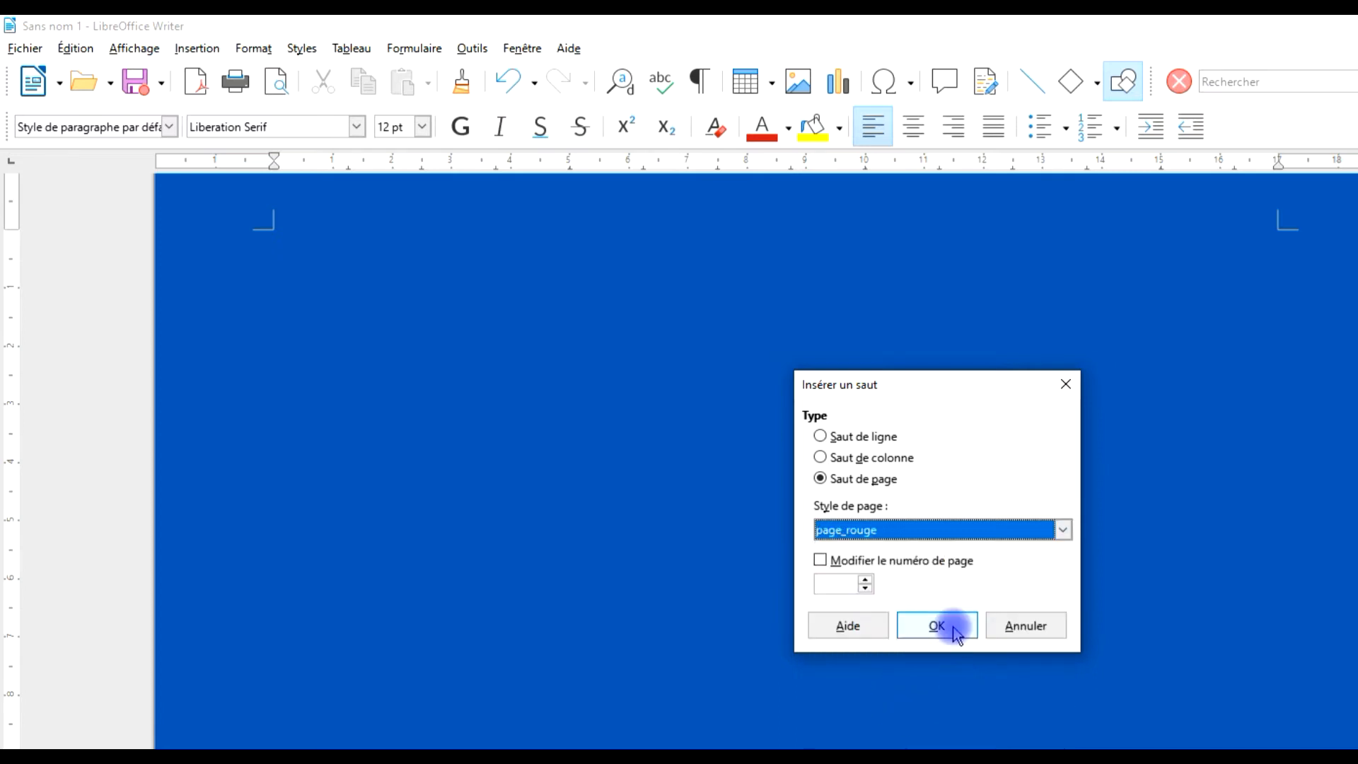
left_click(936, 625)
- Enter filler text on the red page: "efezfgfergregerg", blank lines, and short lines such as g, erg, ge and er
type("efezfgfer")
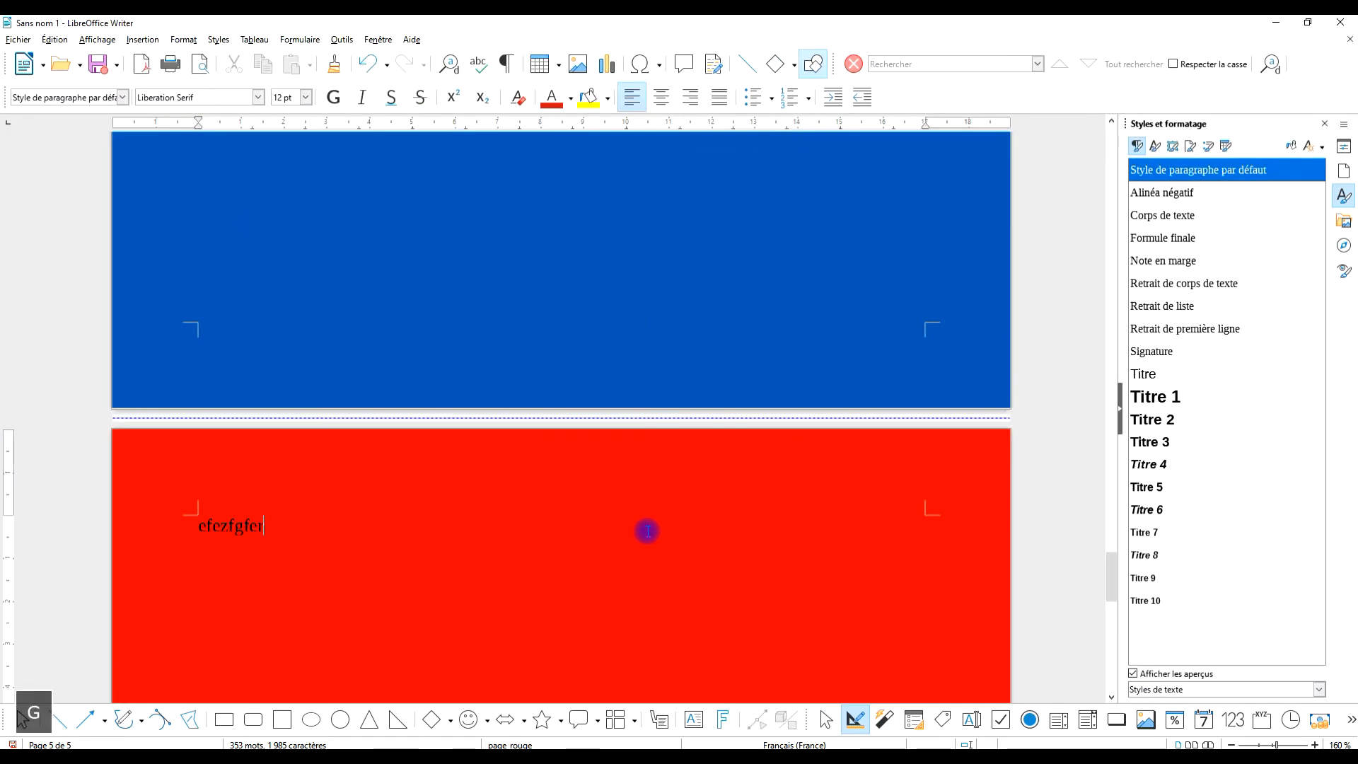
type("gregerg")
key("Return")
key("Return")
key("Return")
key("Return")
type("g erg g e ge g g ")
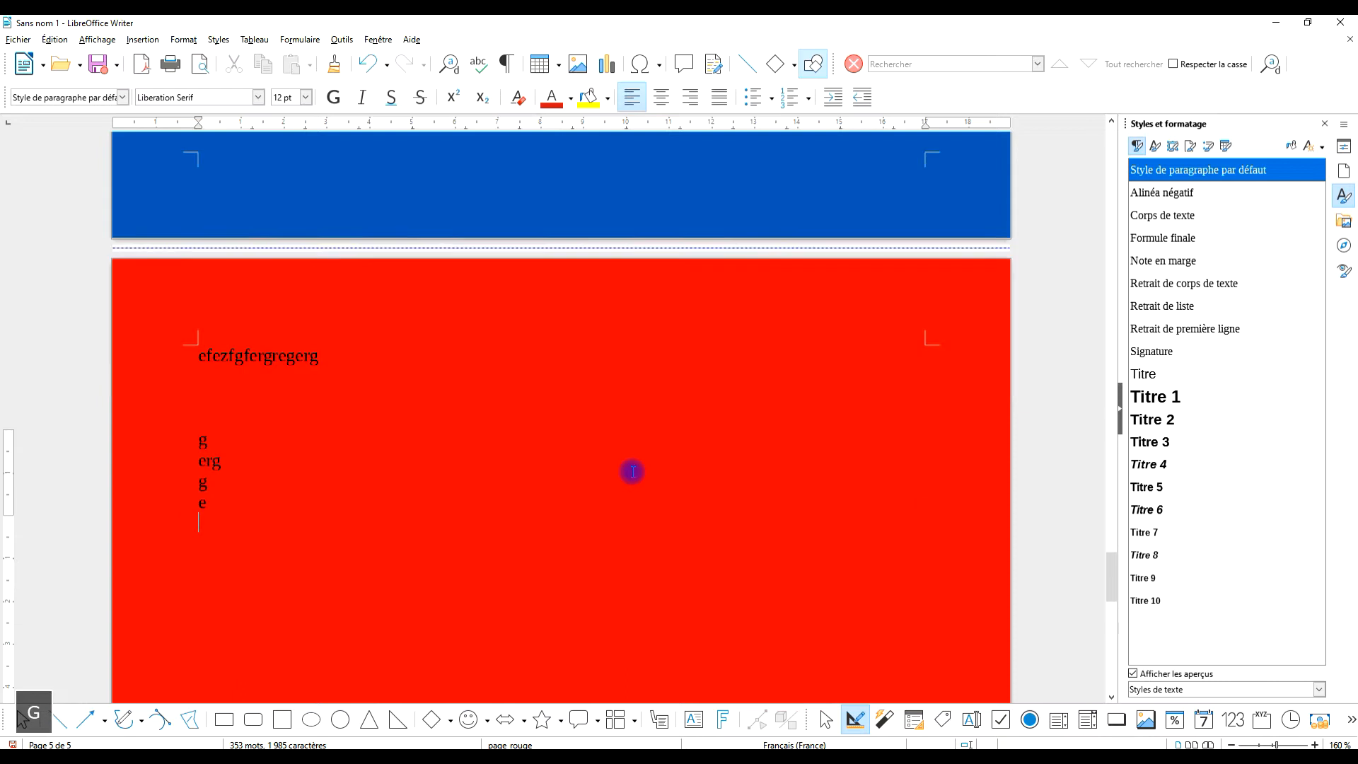
type("er g er gg e g erg er g")
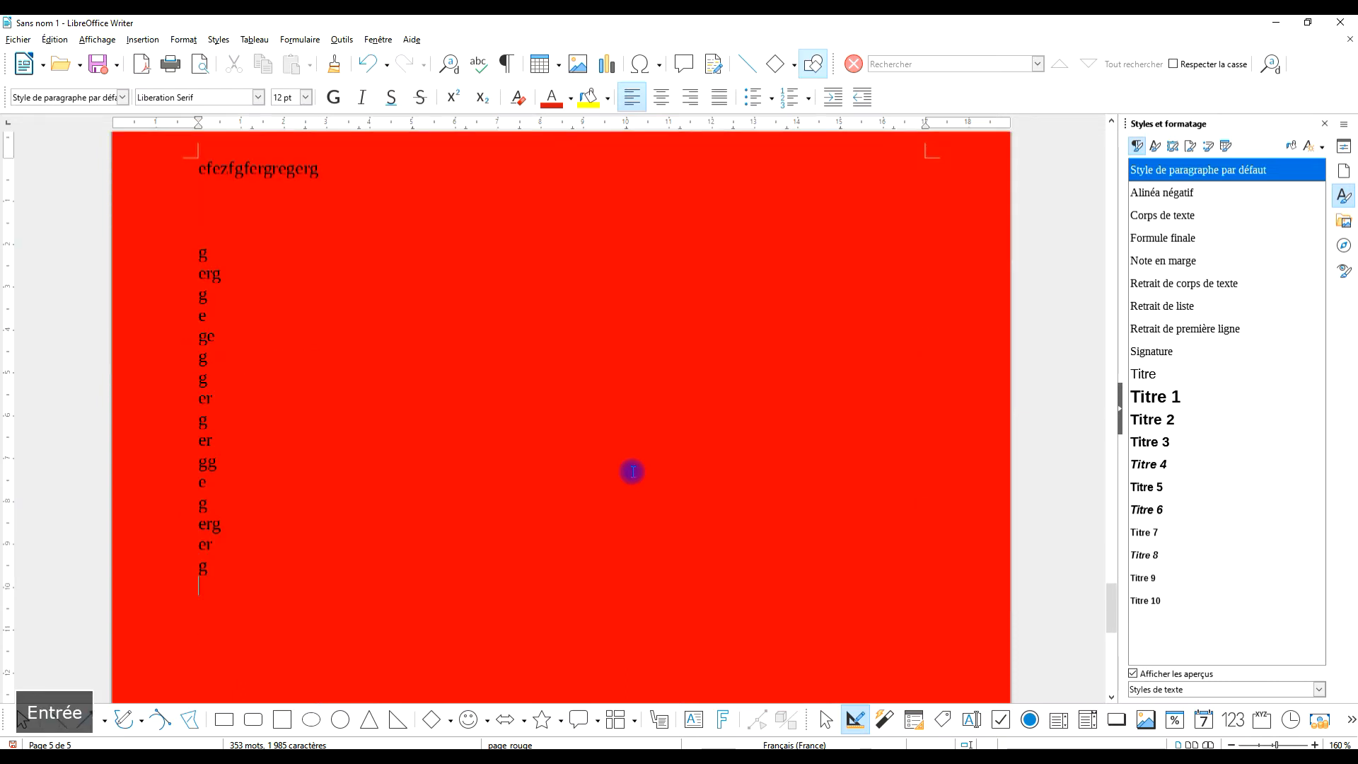
- Add ordinary page breaks up to page 12 and enter "sdgfgegergerg" on that last red page
key("ctrl+Return")
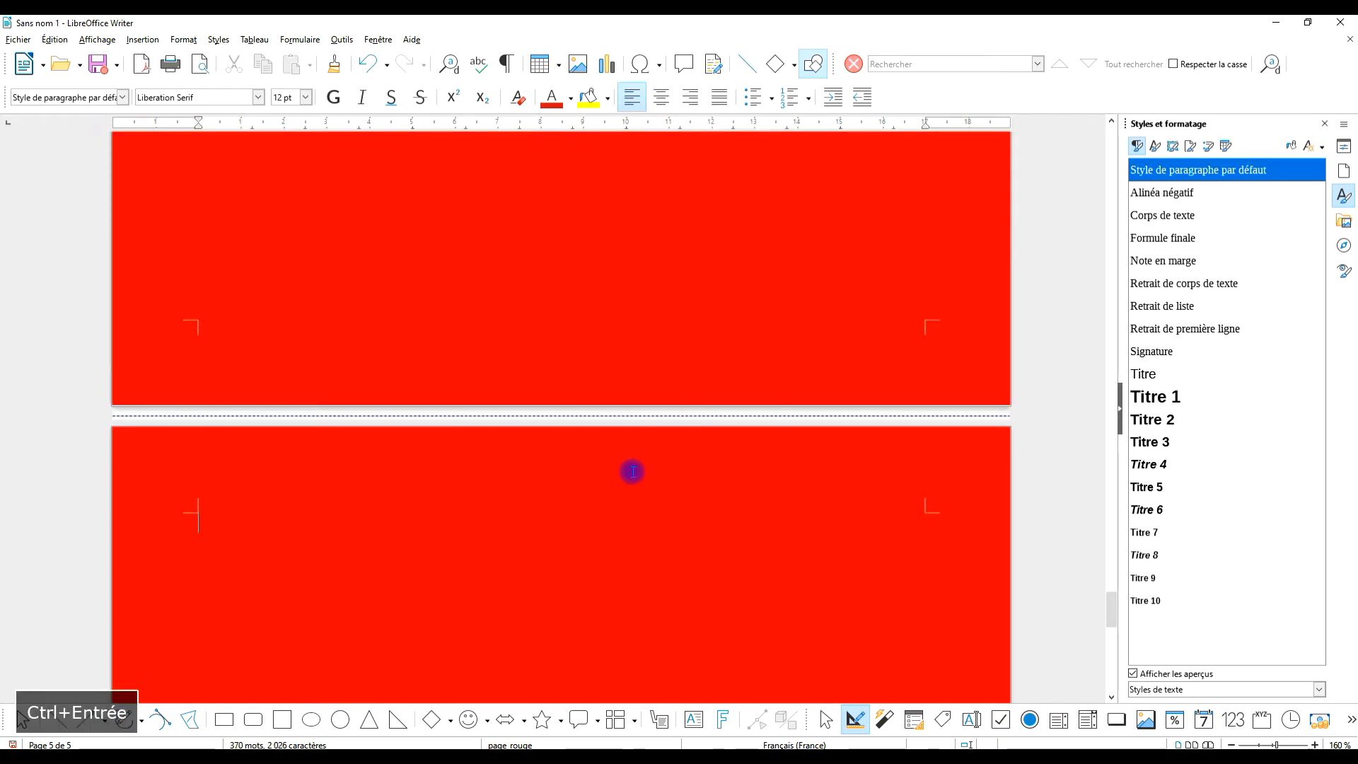
type("dgfgegergerg")
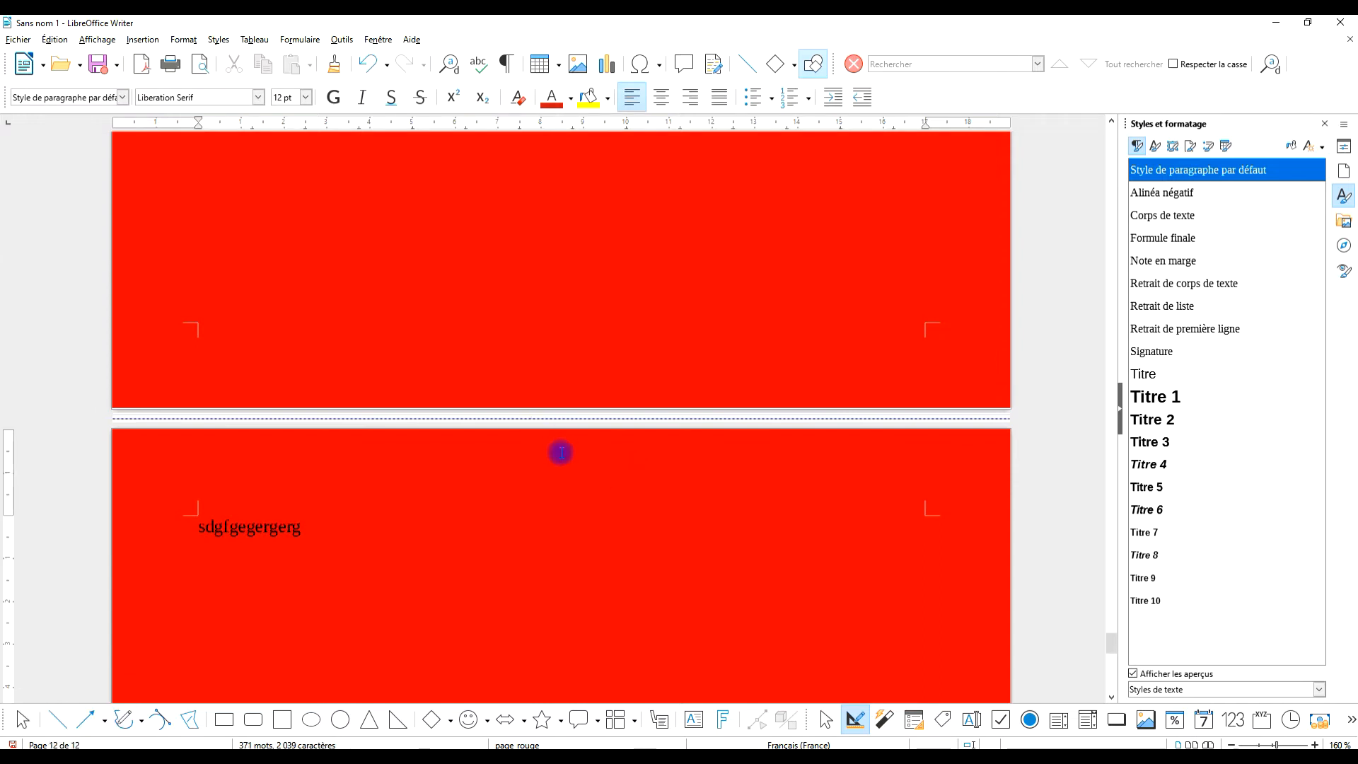
- Preview the whole document in a grid of 5 x 3 pages
key("ctrl+shift+o")
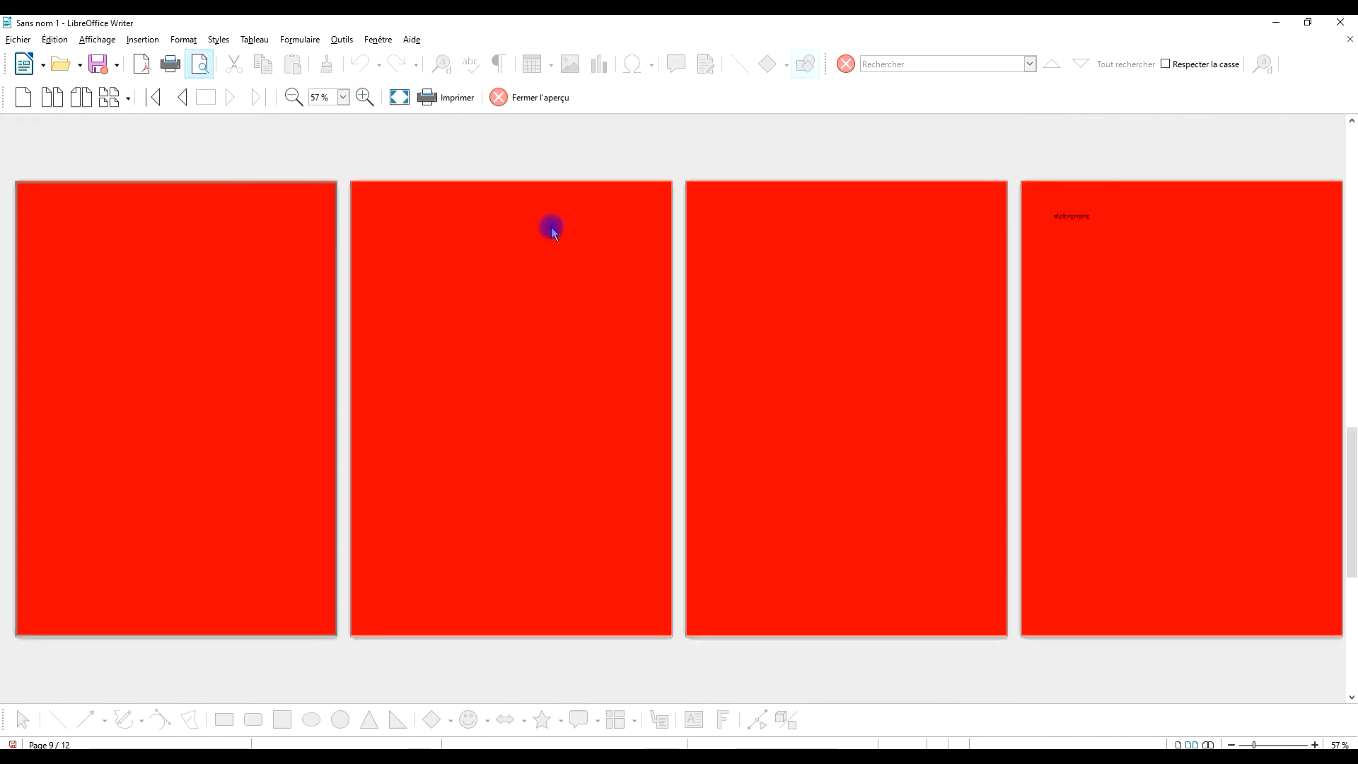
left_click(130, 99)
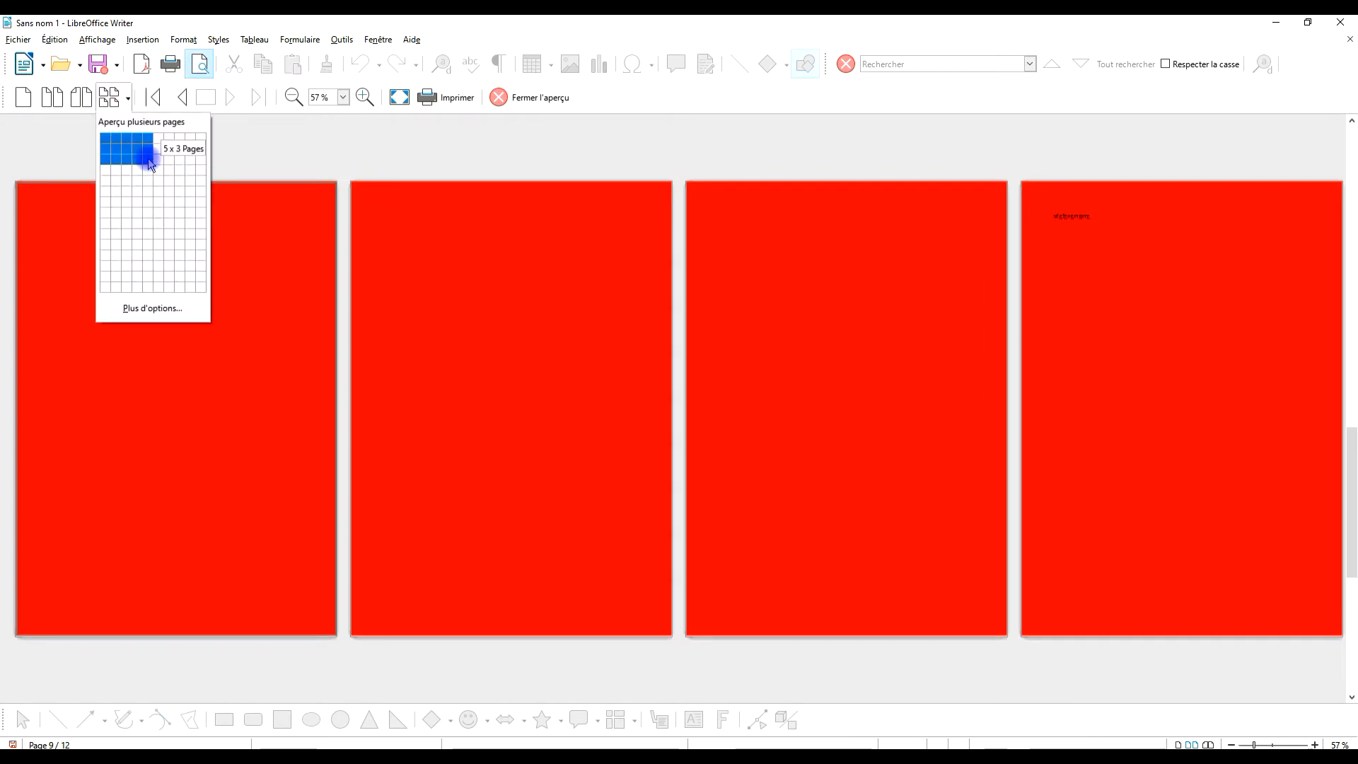
left_click(145, 155)
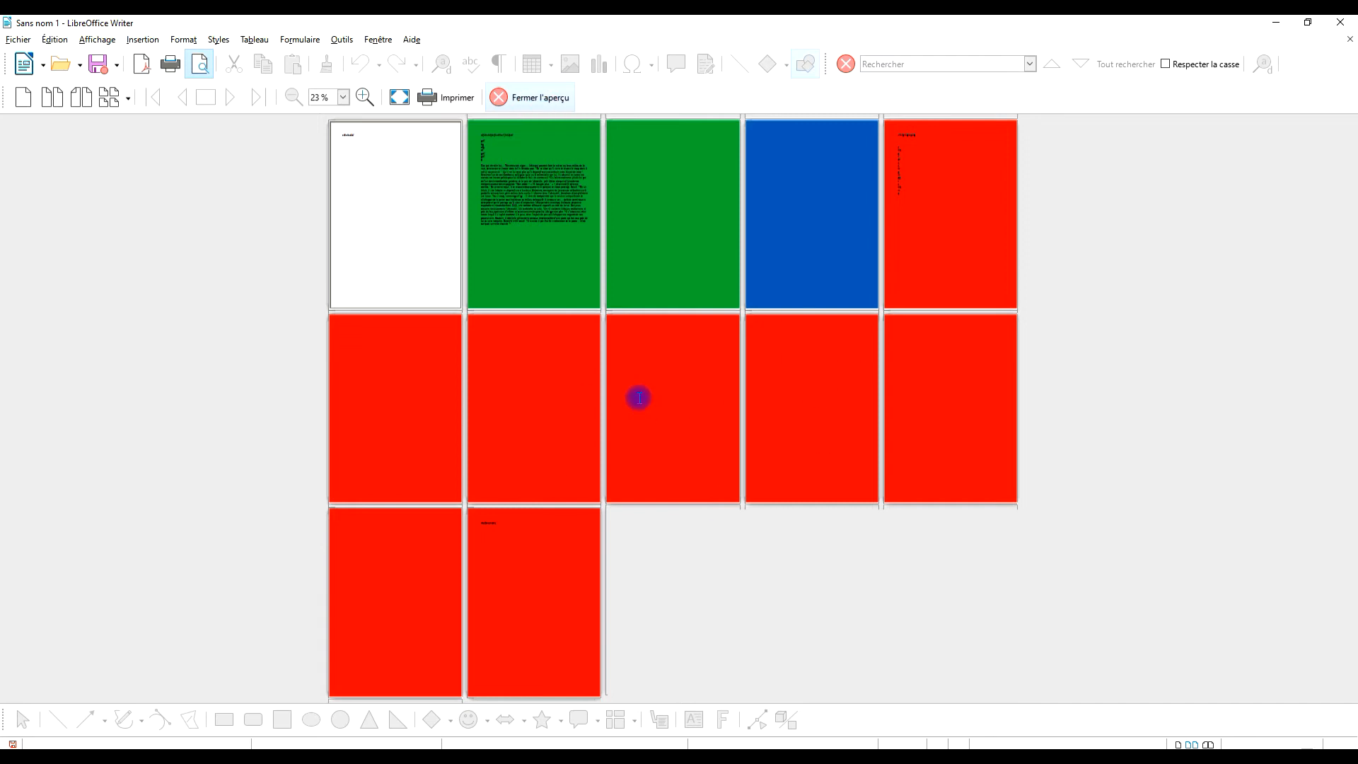
- Start a new line below "sdgfgegergerg" and insert a manual page break there with the page_bleu style
scroll(551, 412, "down", 7)
key("Return")
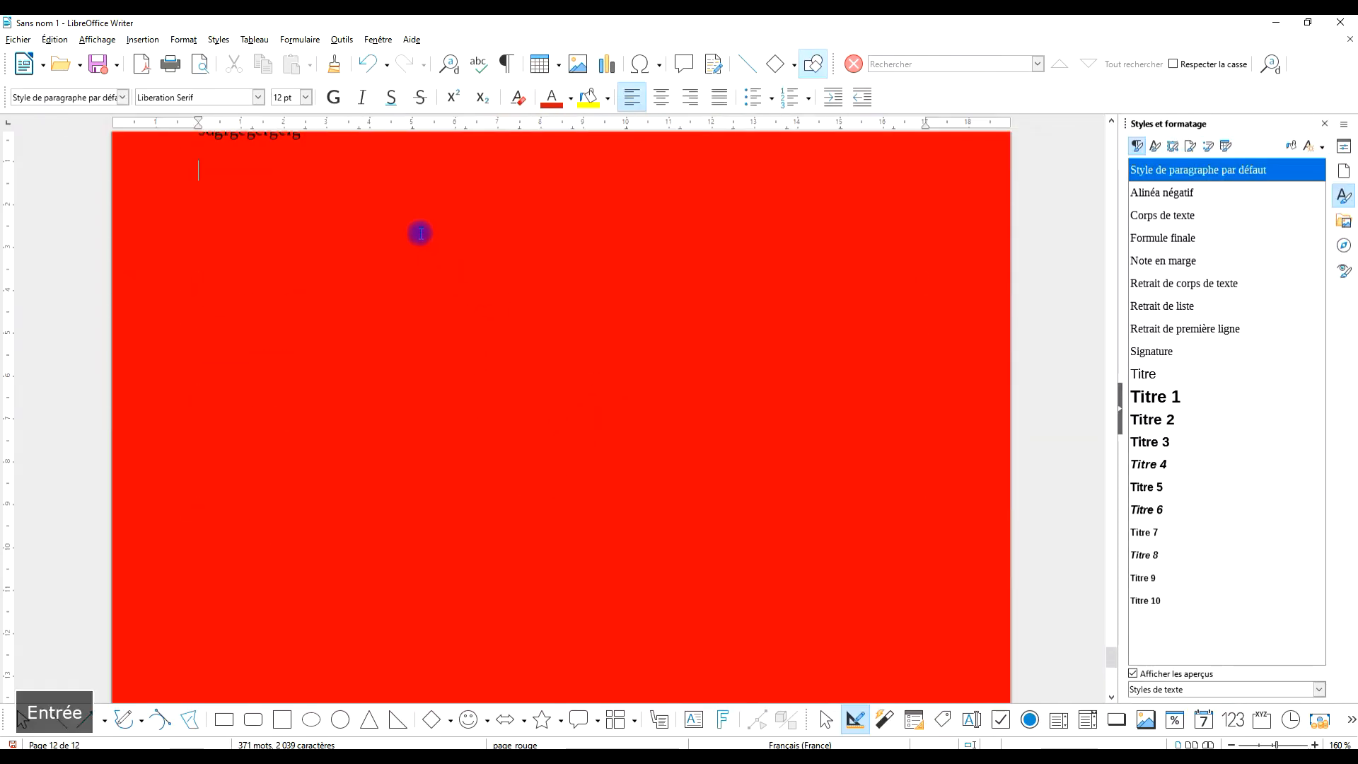
left_click(142, 39)
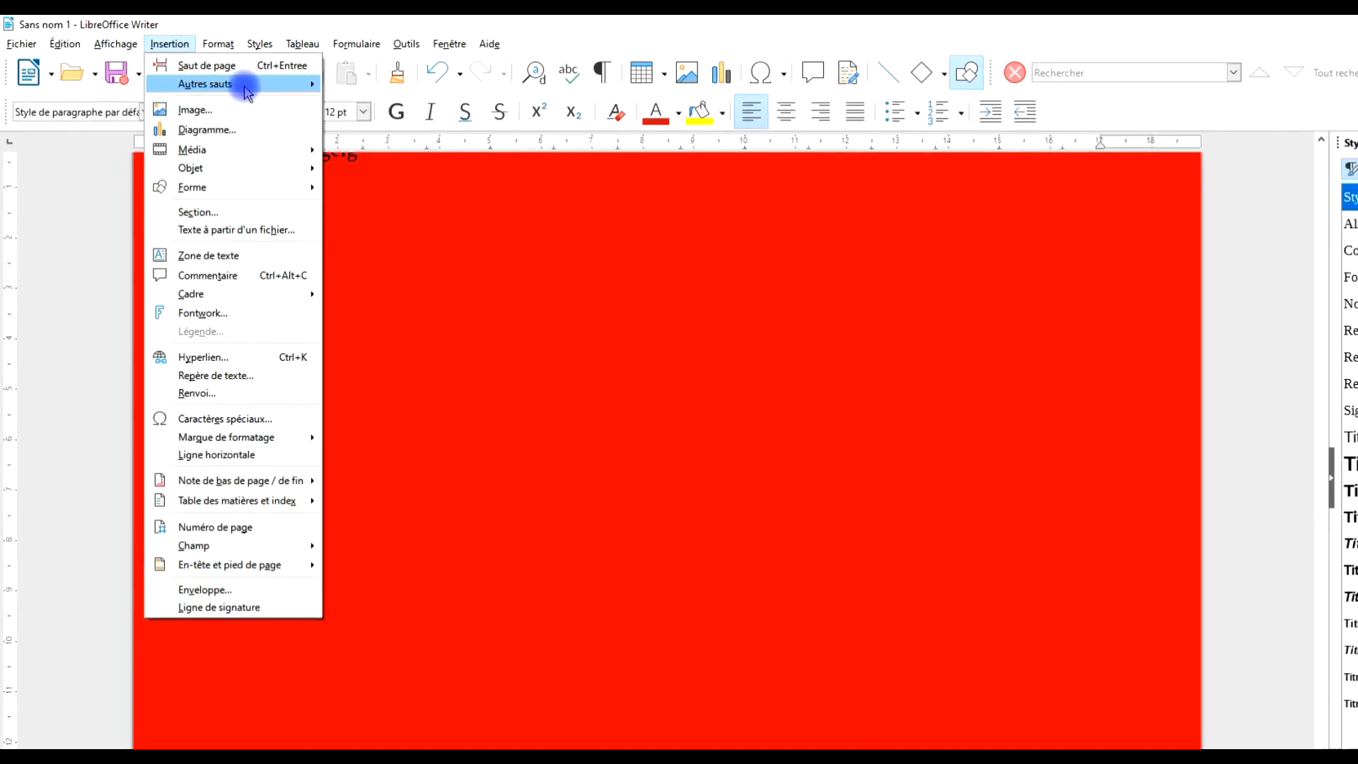
mouse_move(245, 86)
left_click(413, 125)
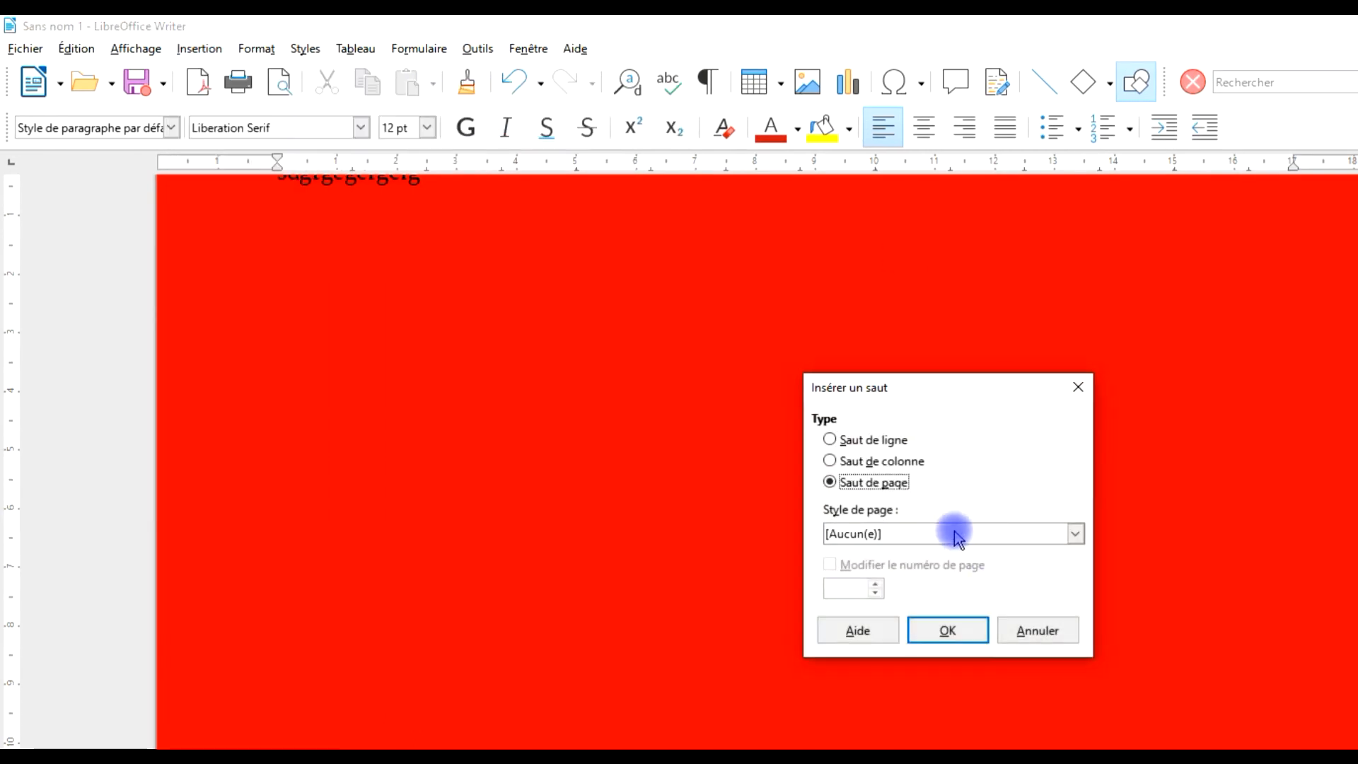
left_click(970, 541)
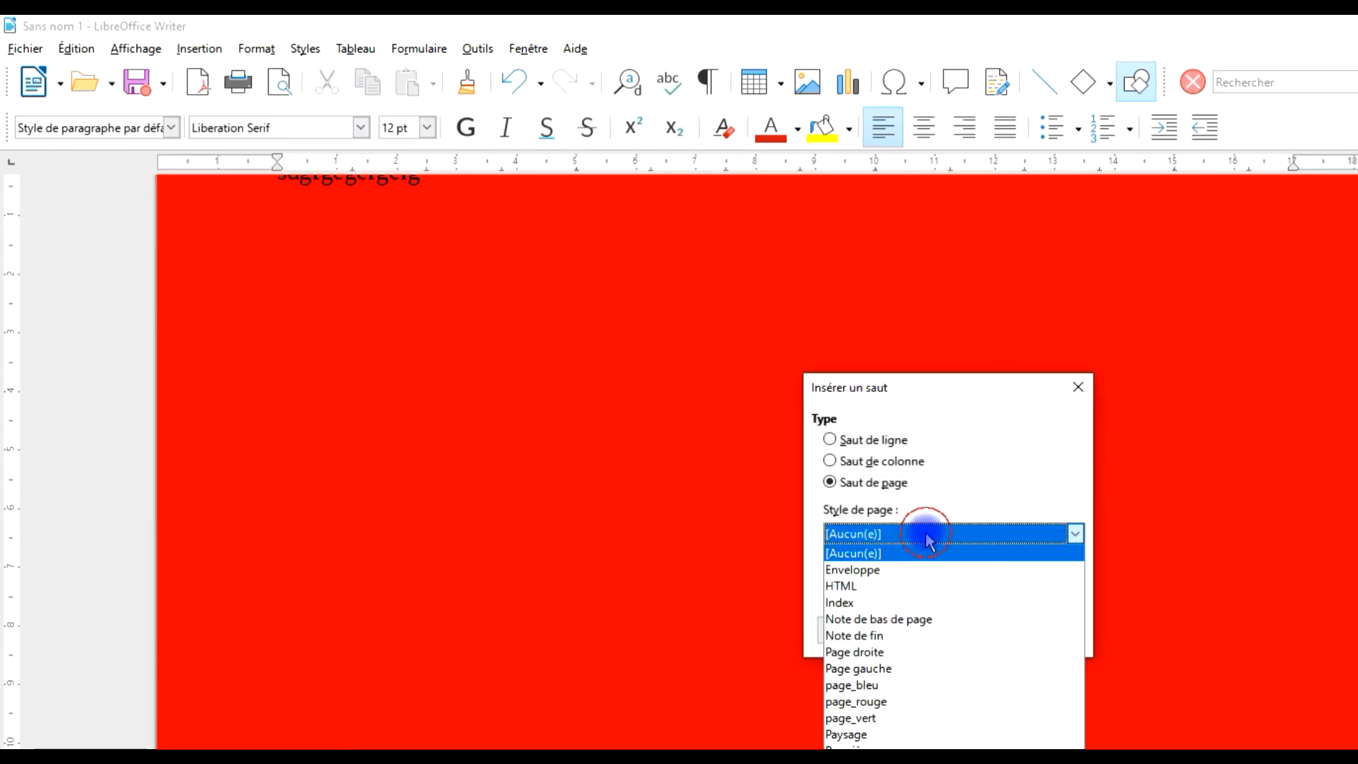
left_click(928, 684)
left_click(949, 630)
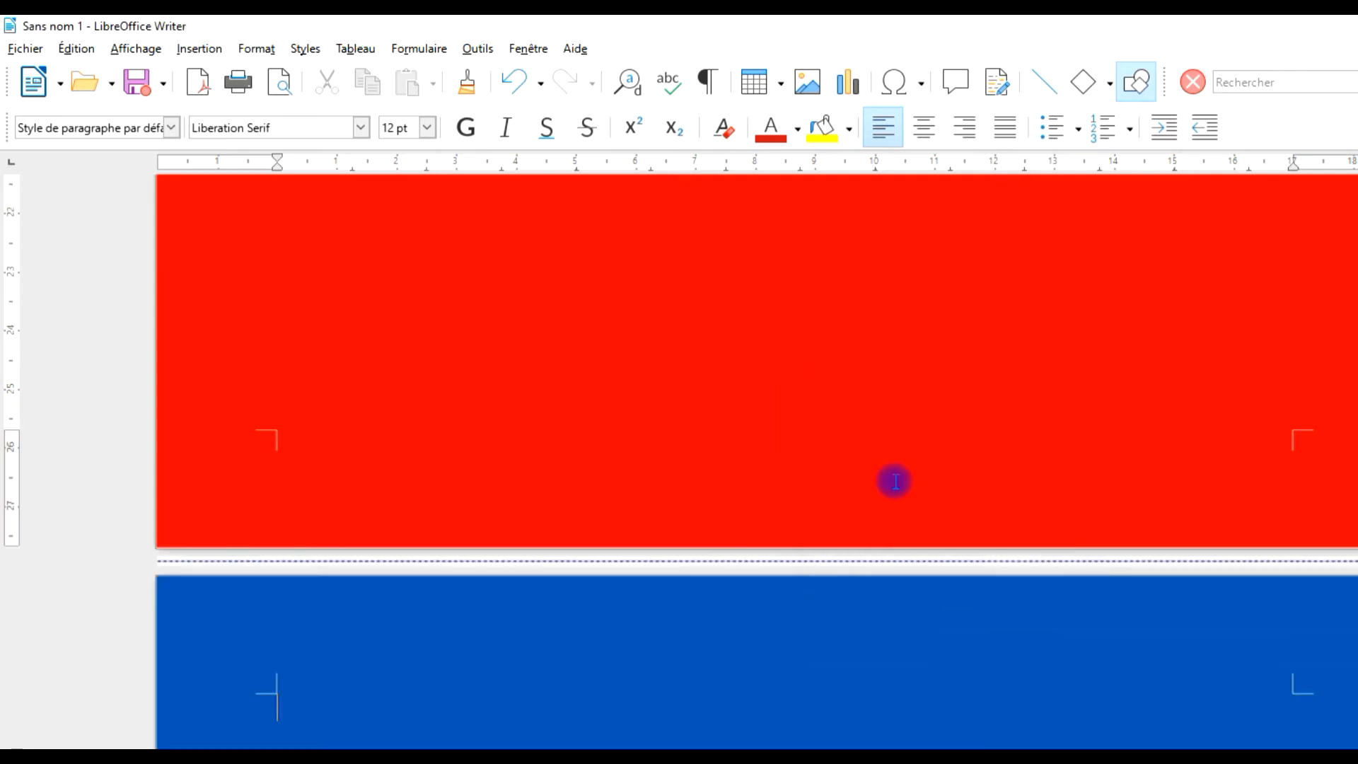
- Check the page colours of the whole document in print preview with six pages per row
left_click(280, 82)
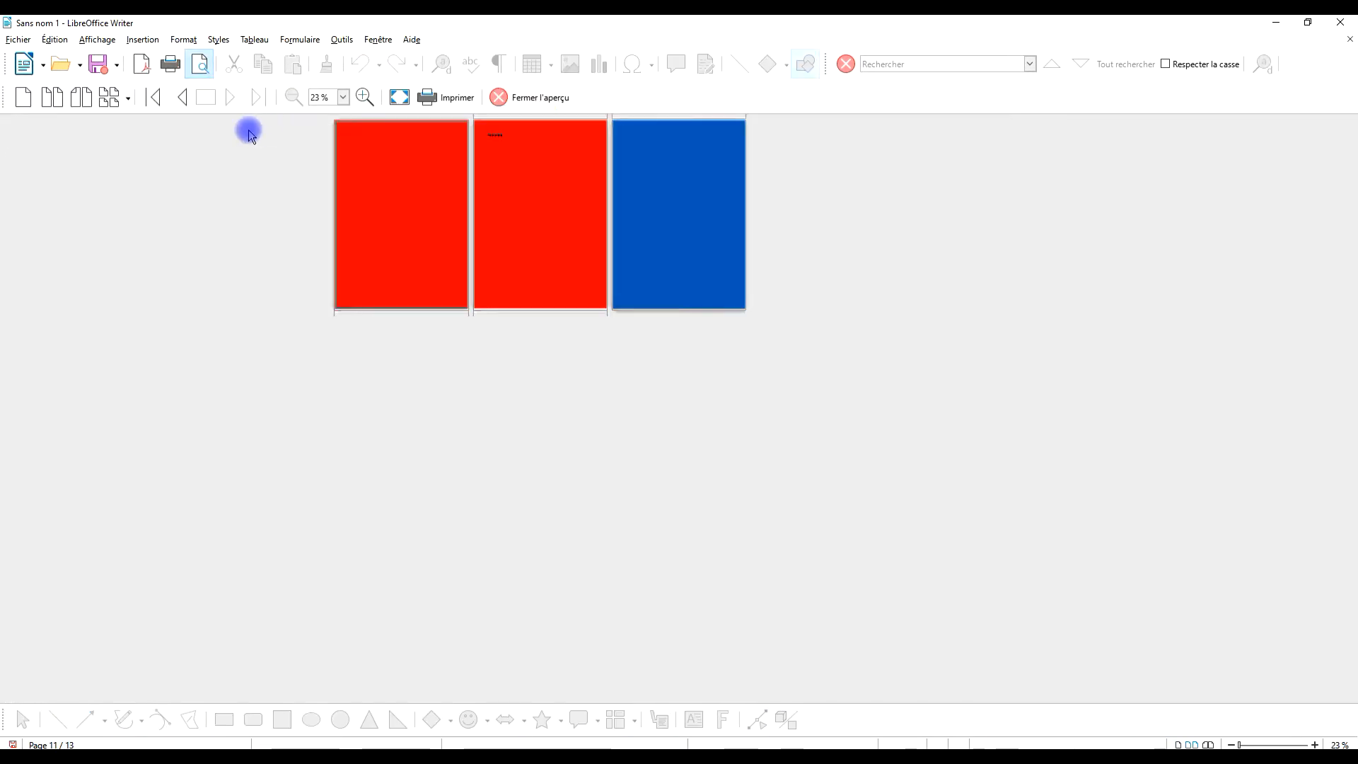
left_click(125, 98)
left_click(153, 157)
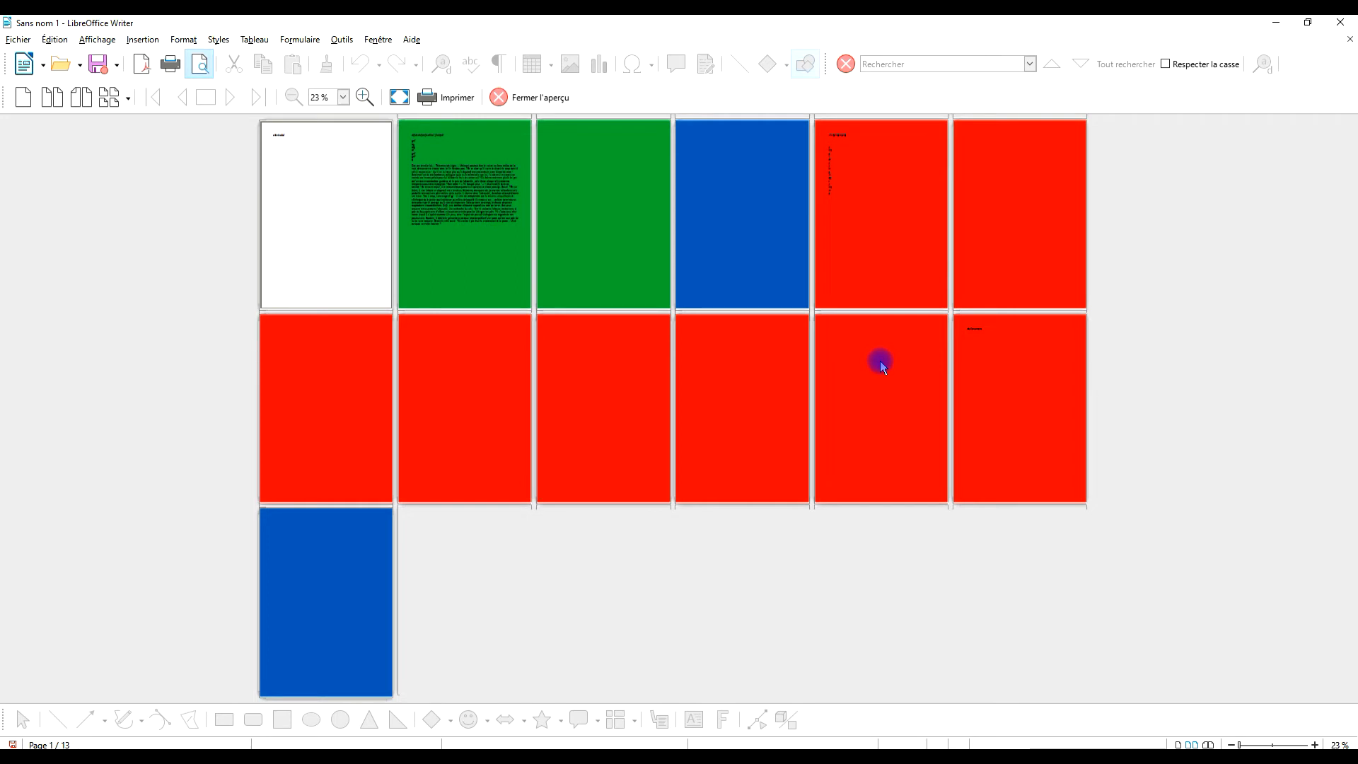
- Leave the print preview and set the paper format of the page_rouge page style to A6
left_click(554, 100)
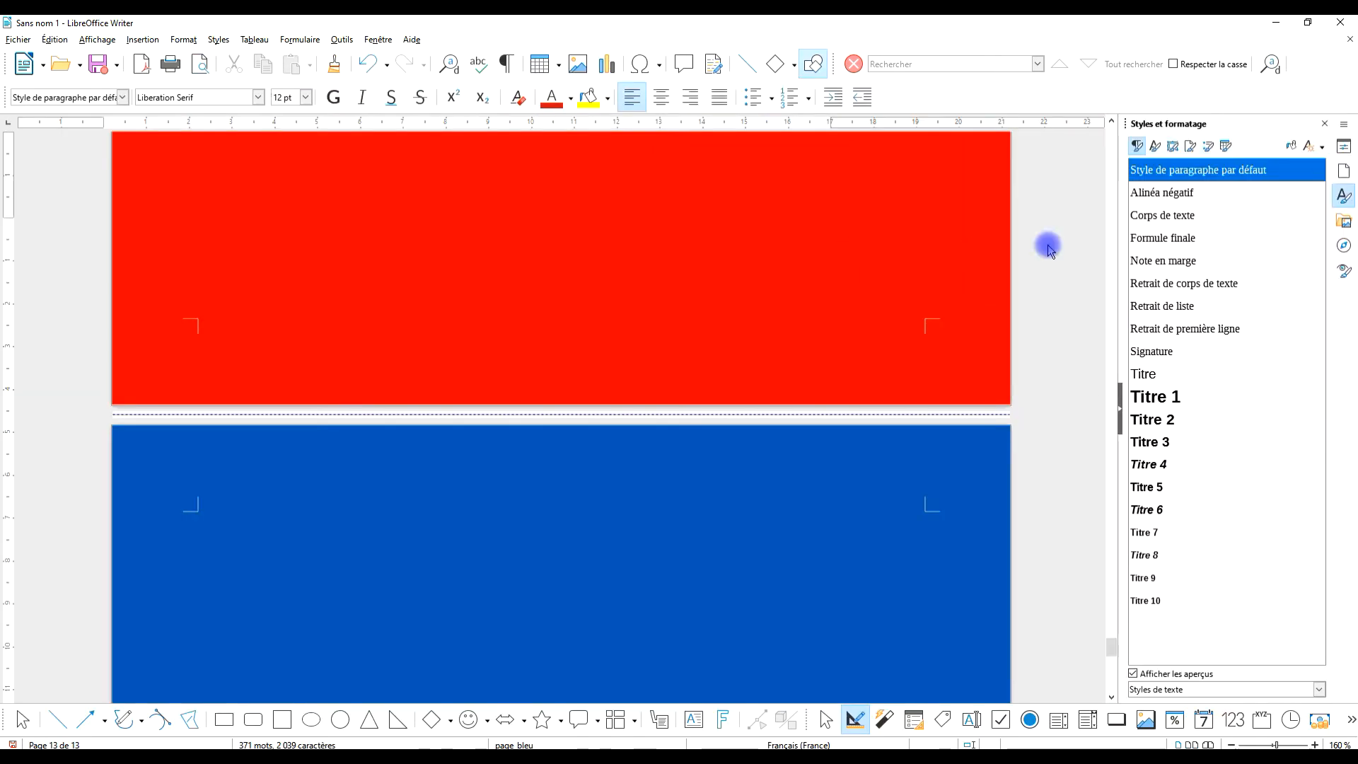
left_click(1190, 146)
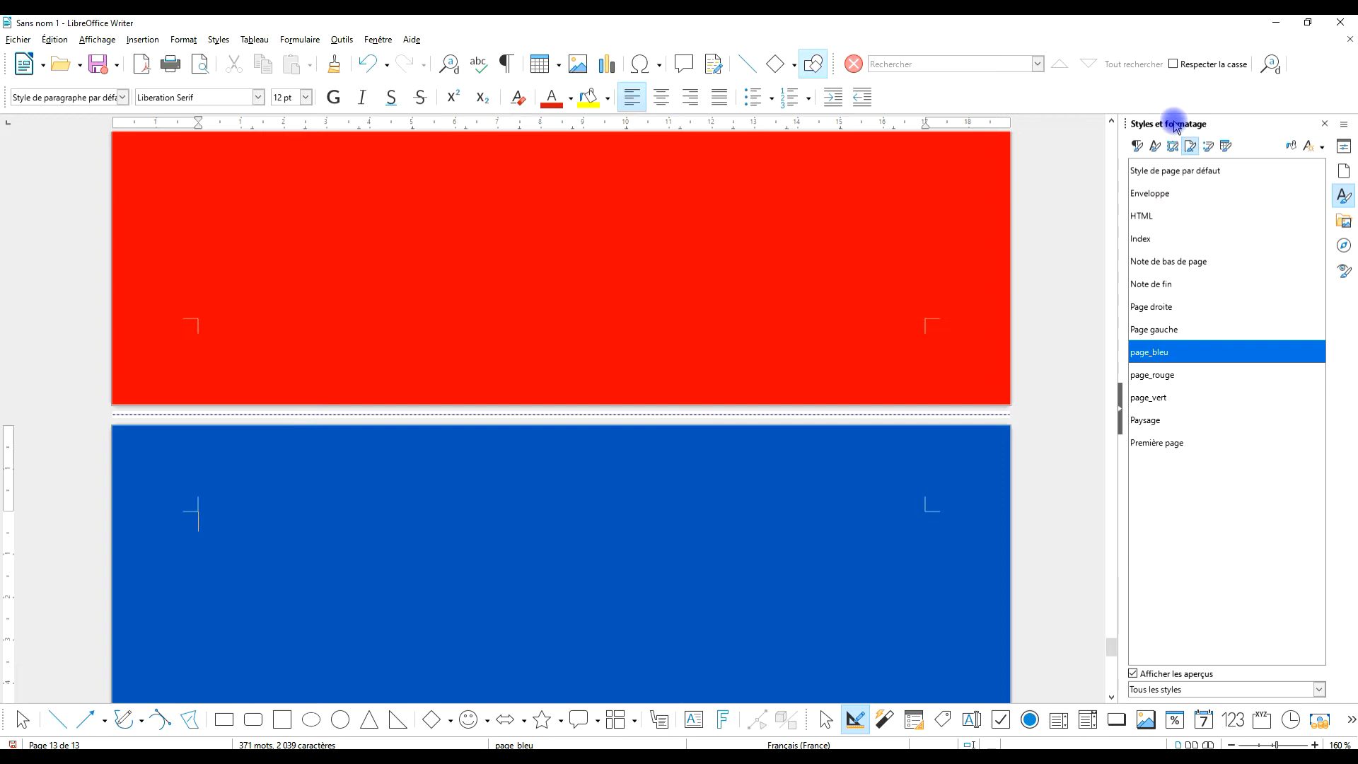
scroll(846, 406, "up", 3)
scroll(812, 394, "up", 3)
right_click(1163, 373)
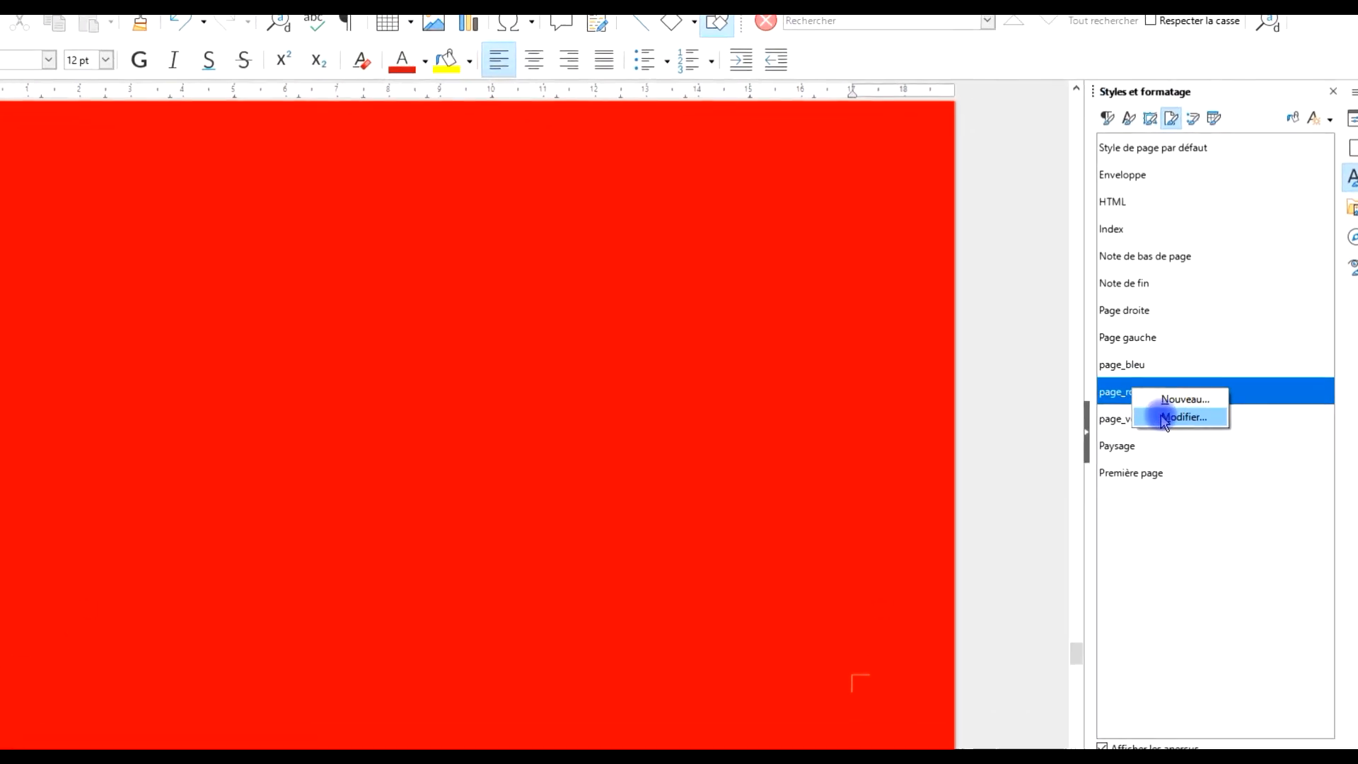
left_click(1174, 418)
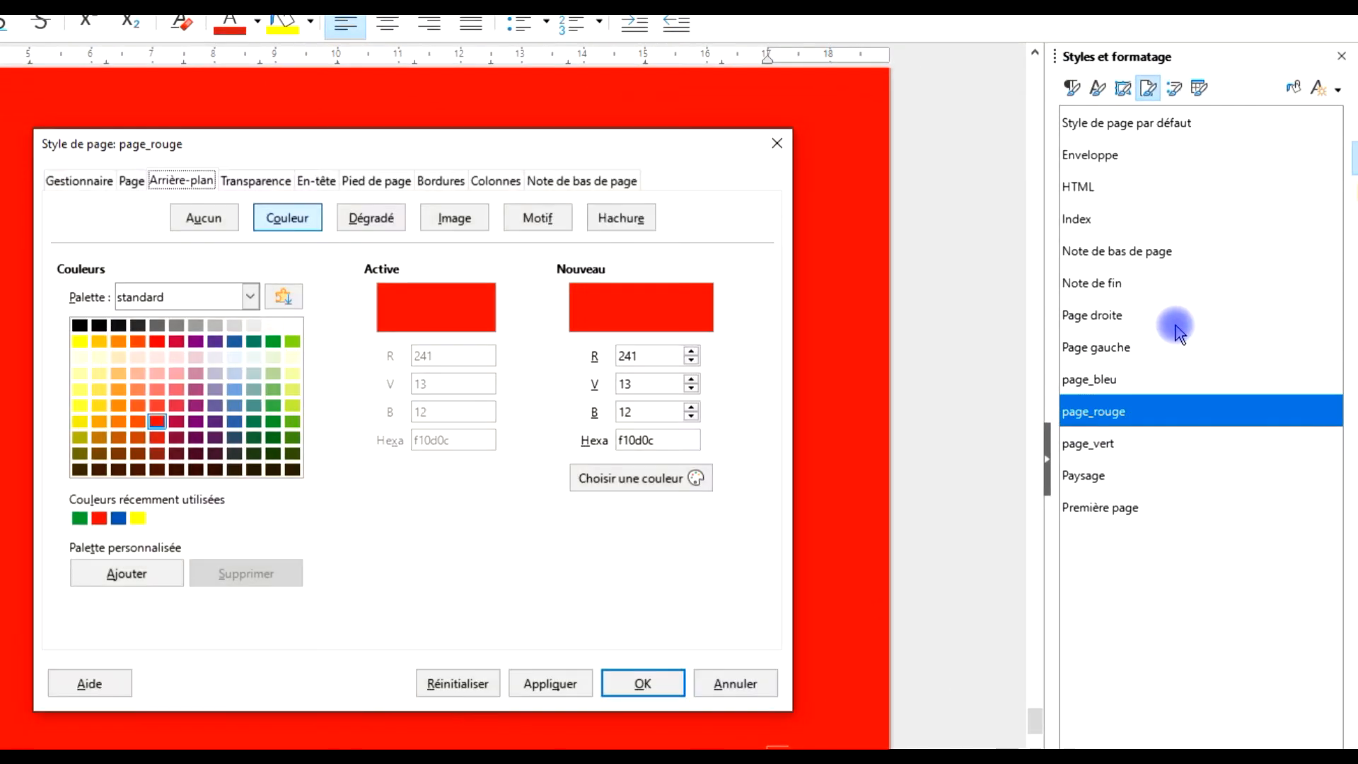
left_click(132, 183)
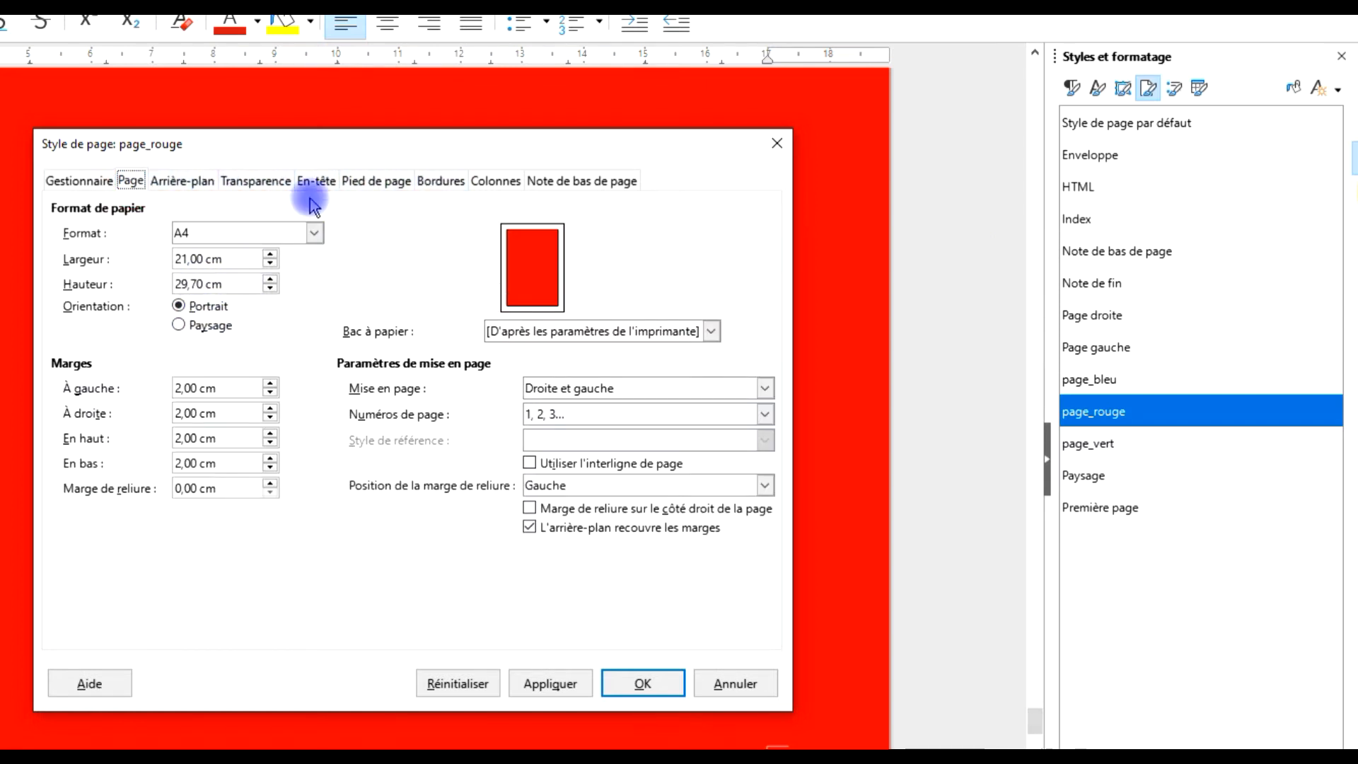
left_click(249, 182)
left_click(132, 181)
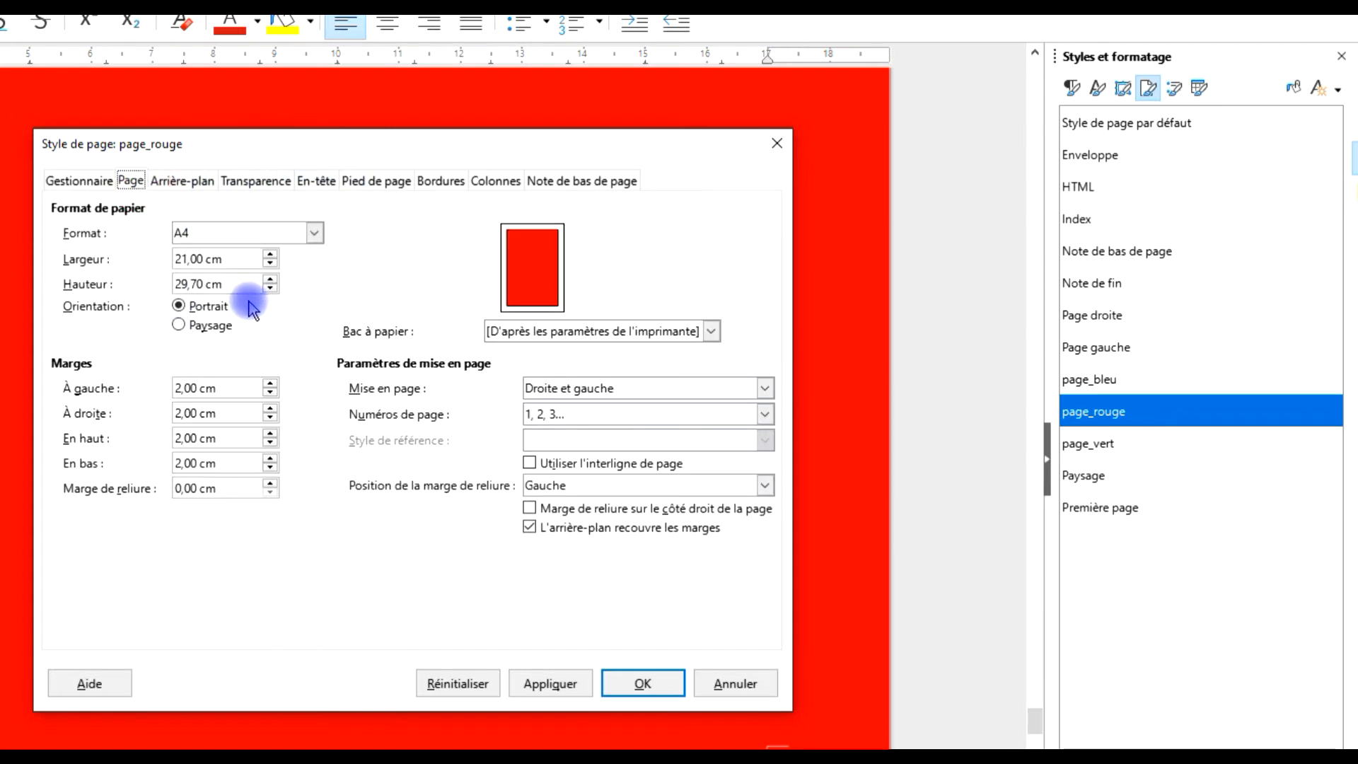
left_click(249, 230)
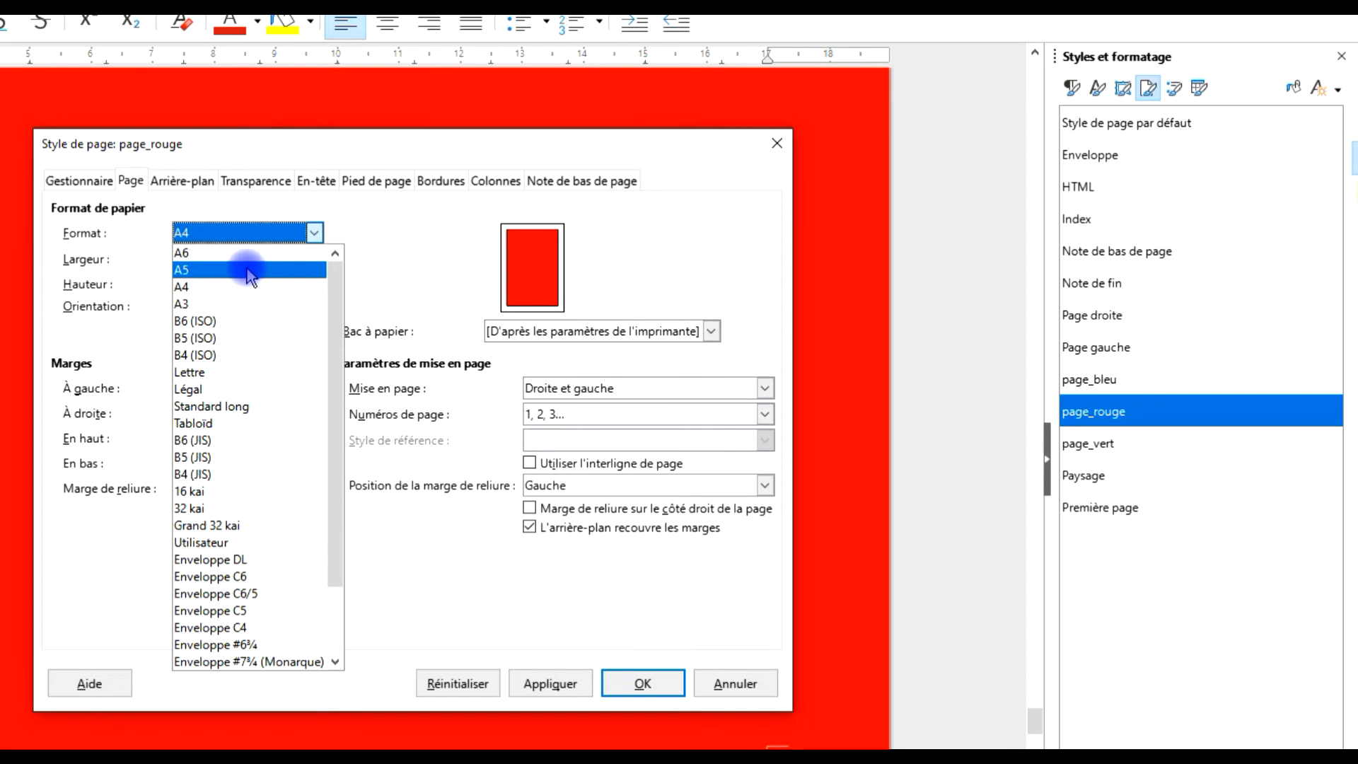
left_click(233, 253)
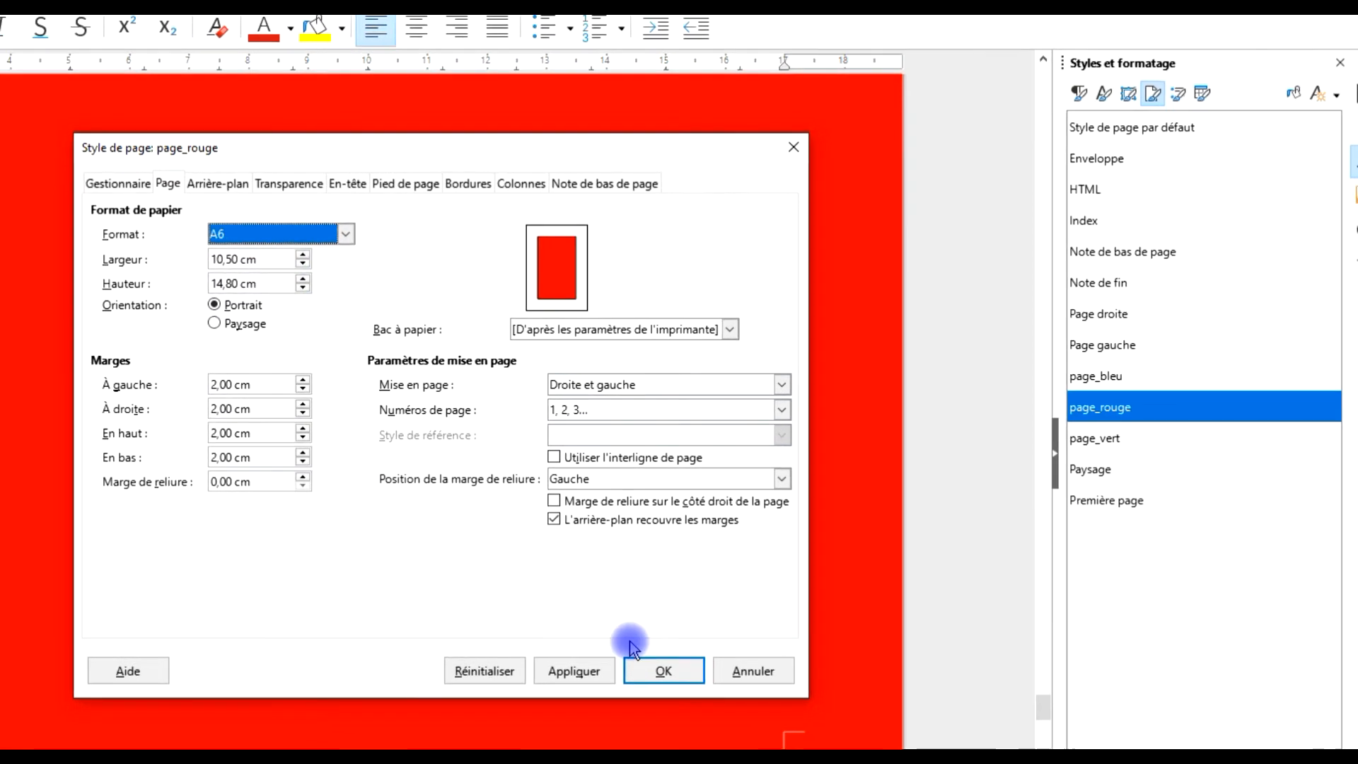
left_click(730, 636)
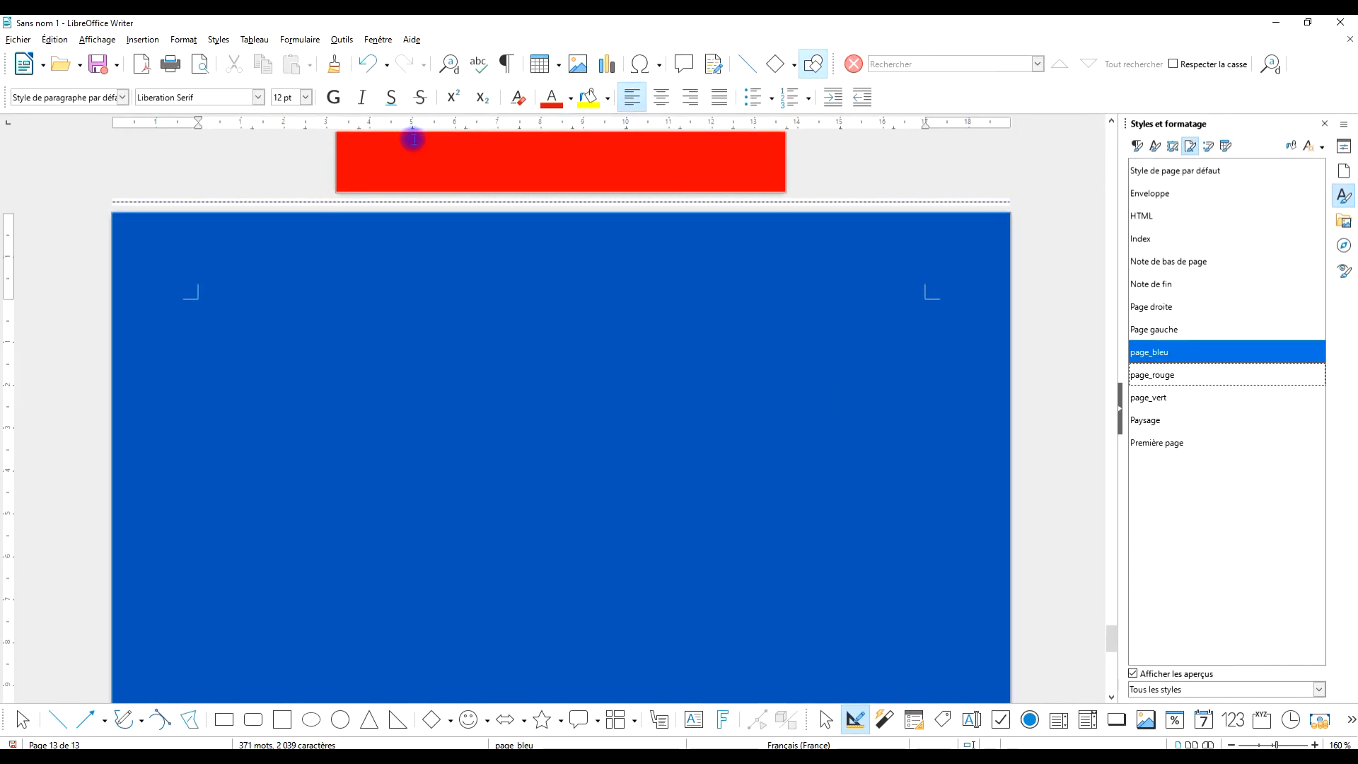
- Check the page sizes of the whole document in print preview with five pages per row, and close the preview
left_click(203, 71)
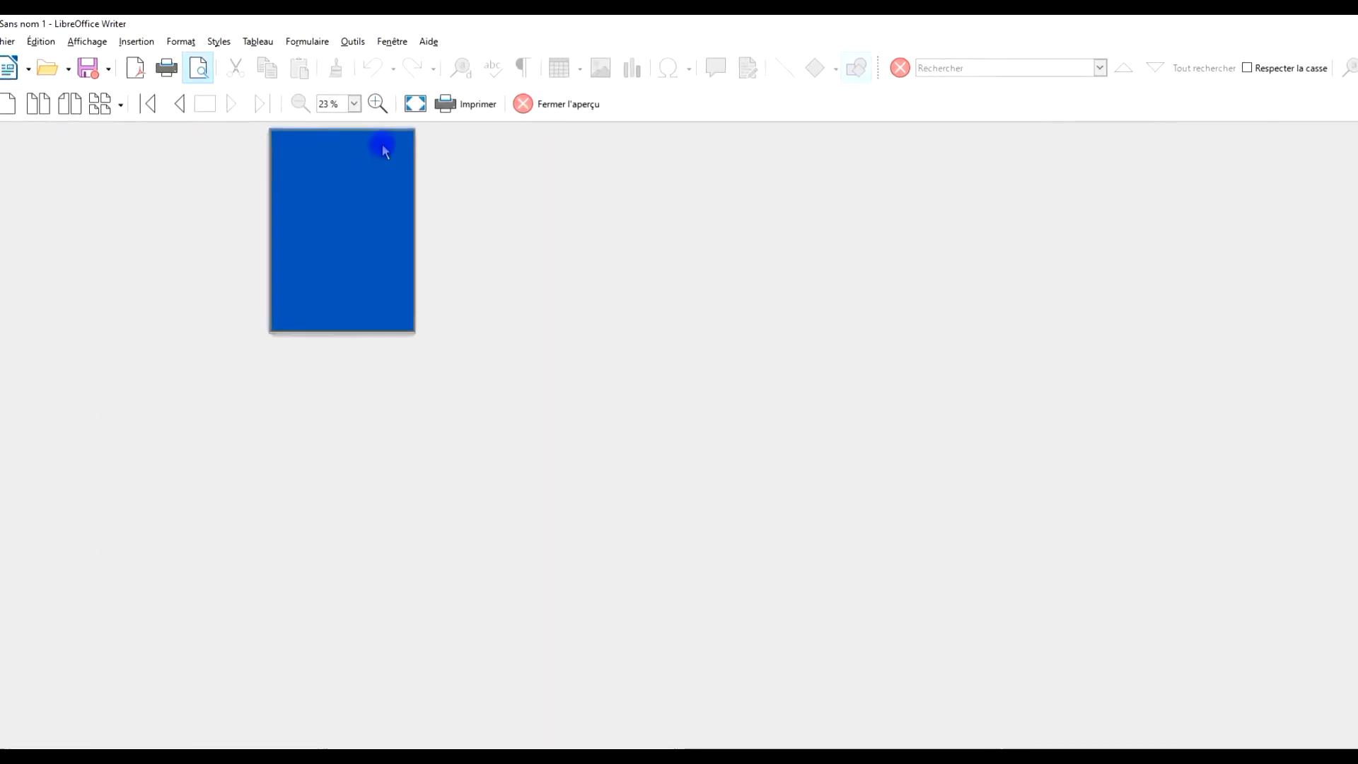
left_click(127, 100)
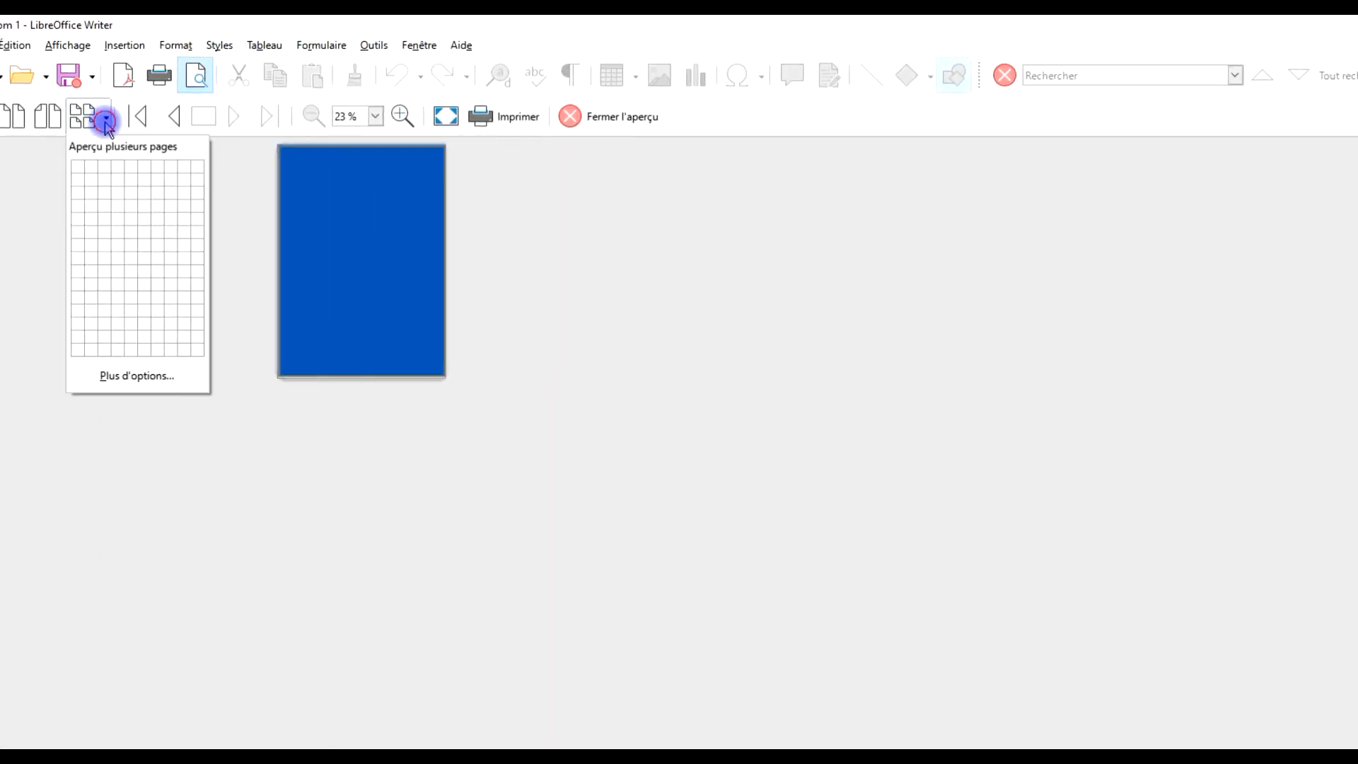
left_click(131, 207)
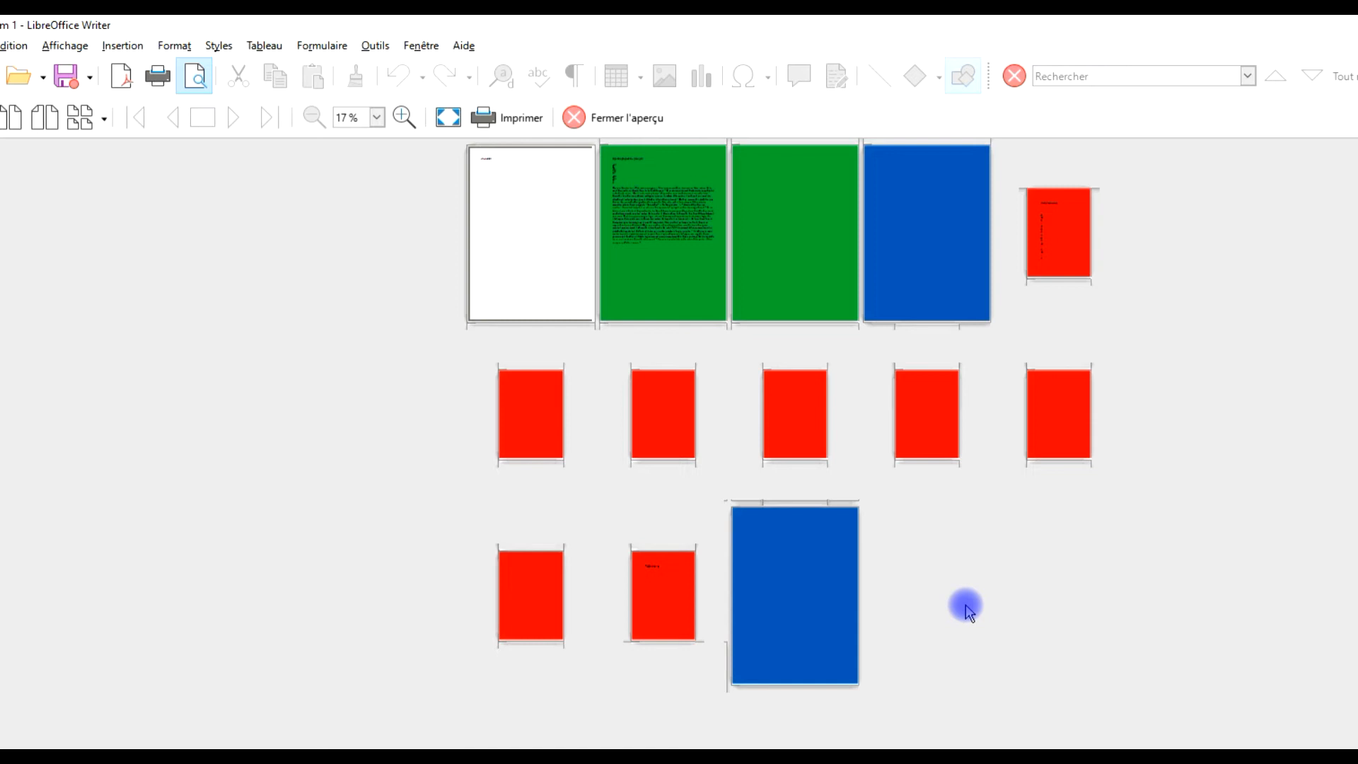
left_click(629, 120)
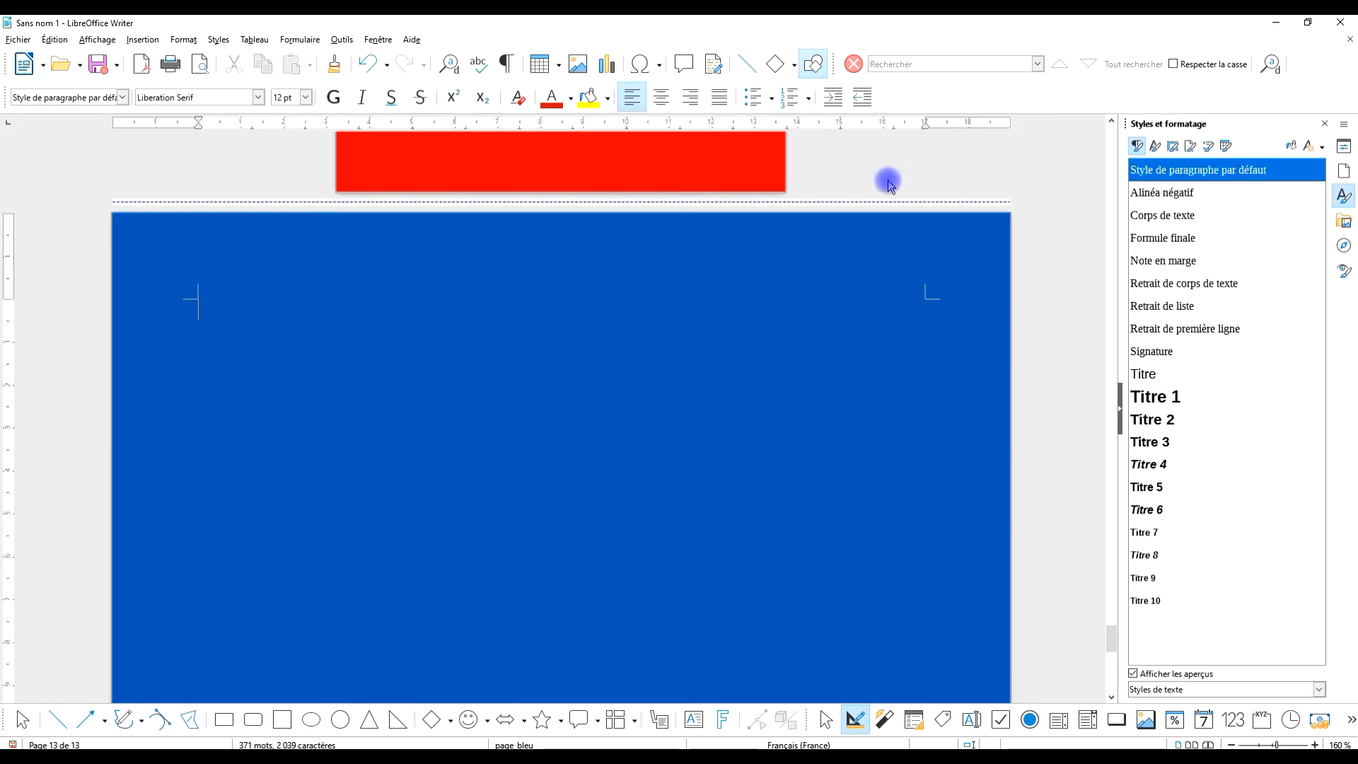
- Create a new page style named page_rouge_A4
left_click(1191, 147)
right_click(1164, 505)
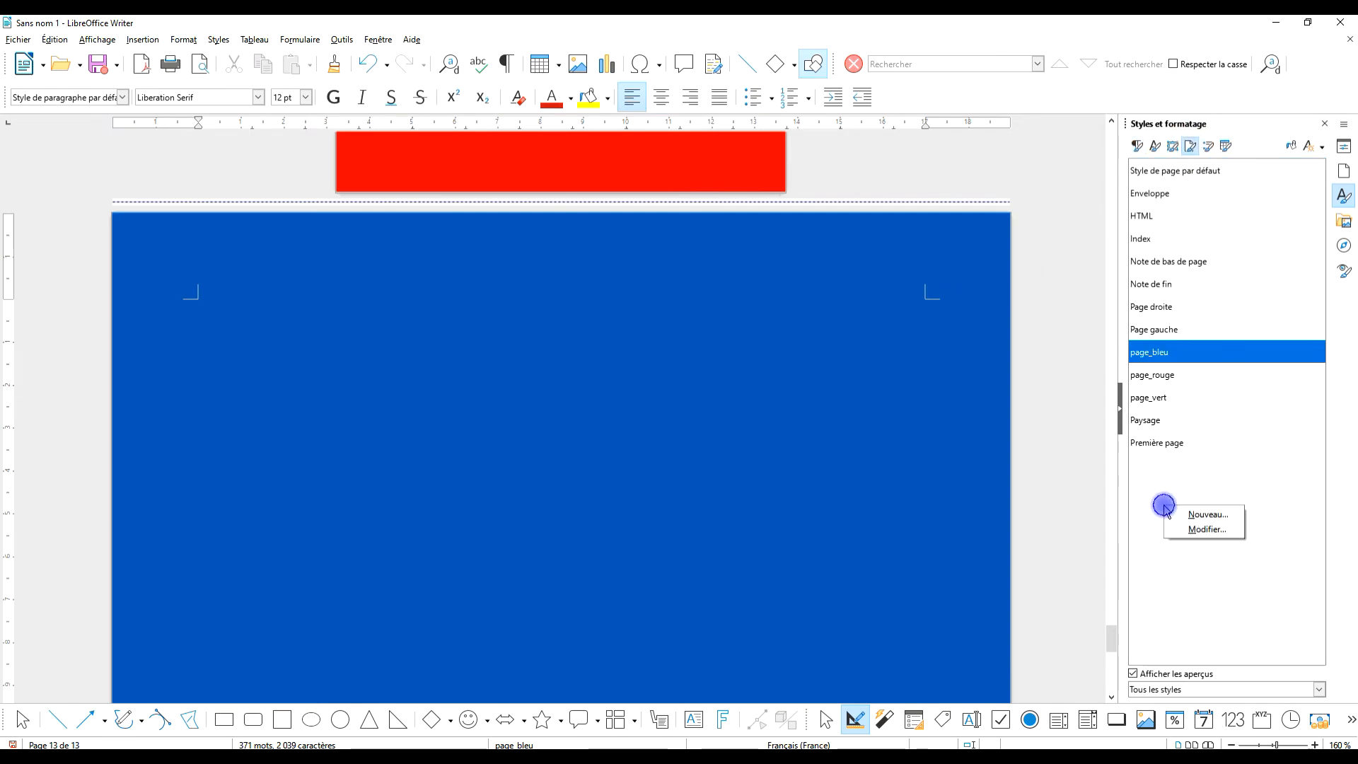
left_click(1207, 514)
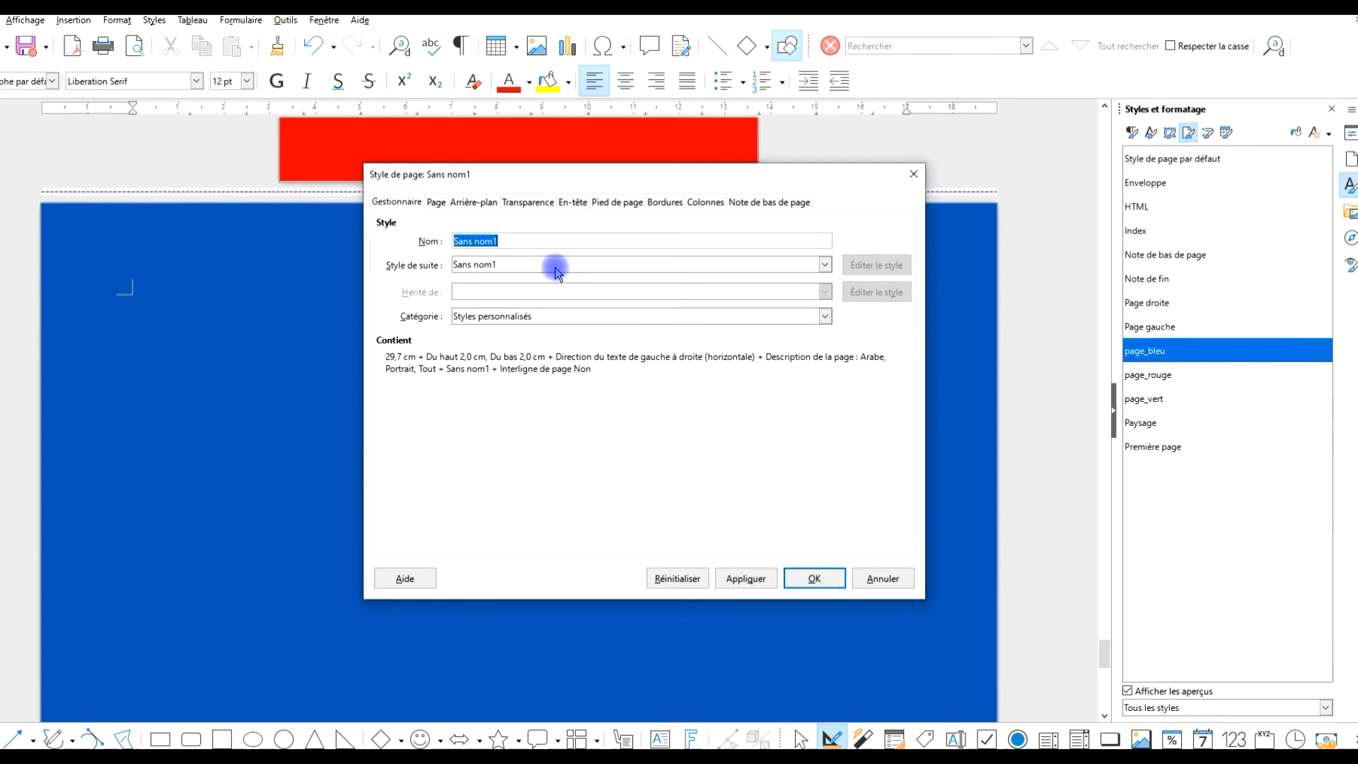
type("page_rouge_A4")
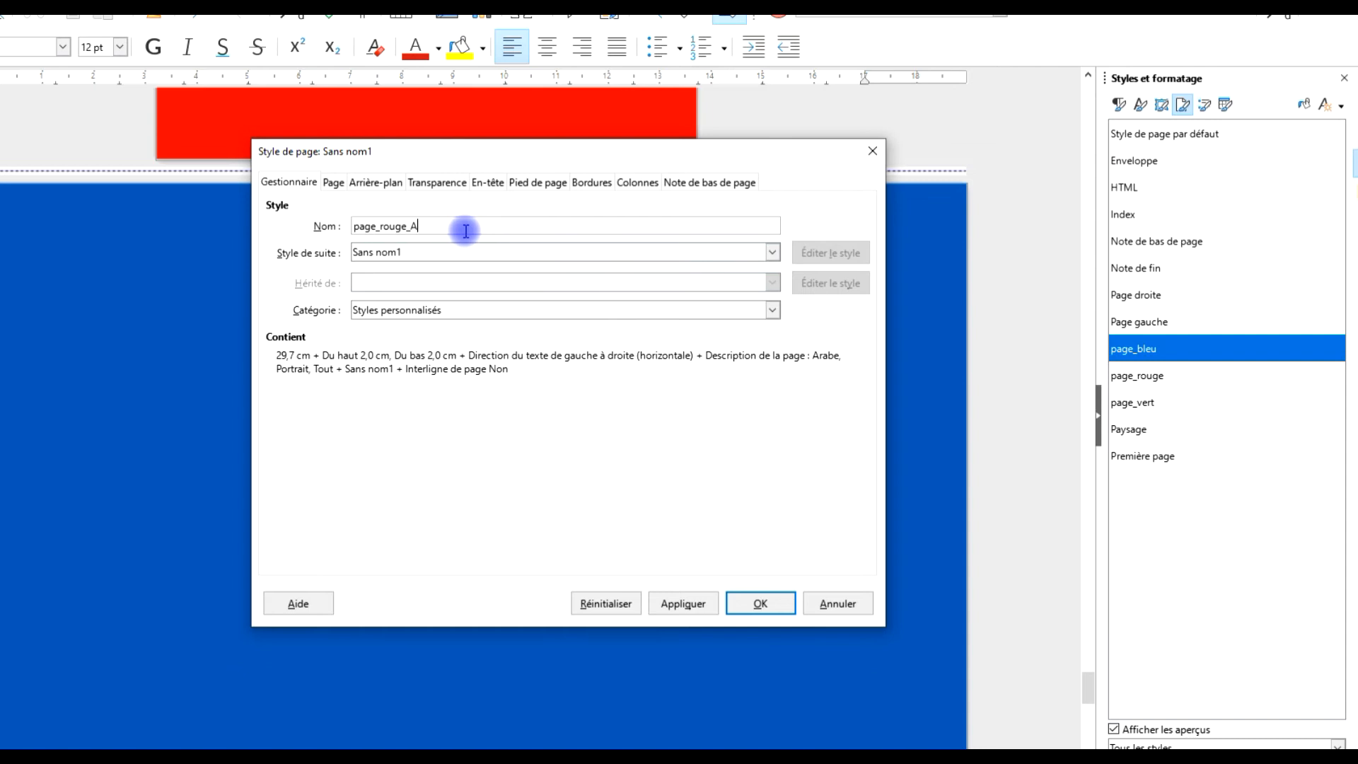
- Give the page_rouge_A4 style a red background (f10d0c) and the A4 portrait paper format
left_click(376, 182)
left_click(461, 220)
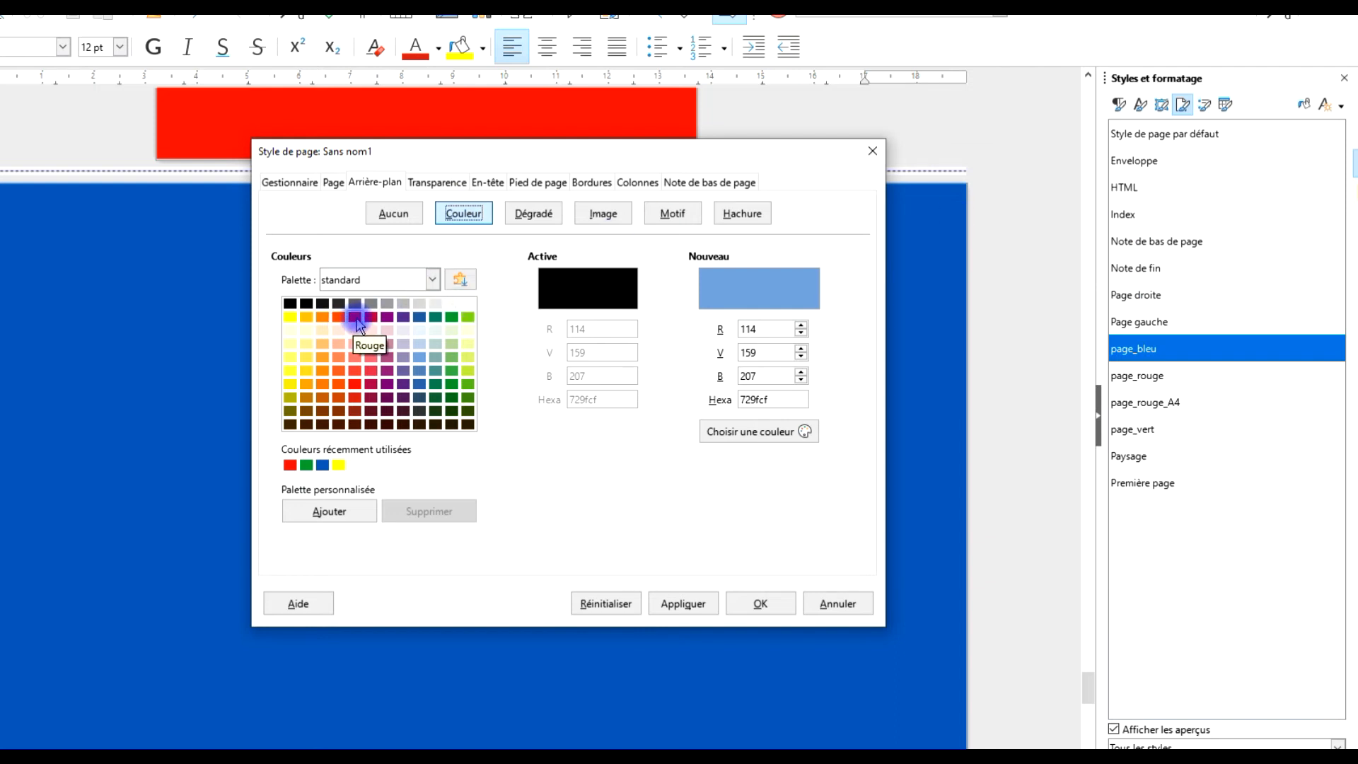
left_click(290, 465)
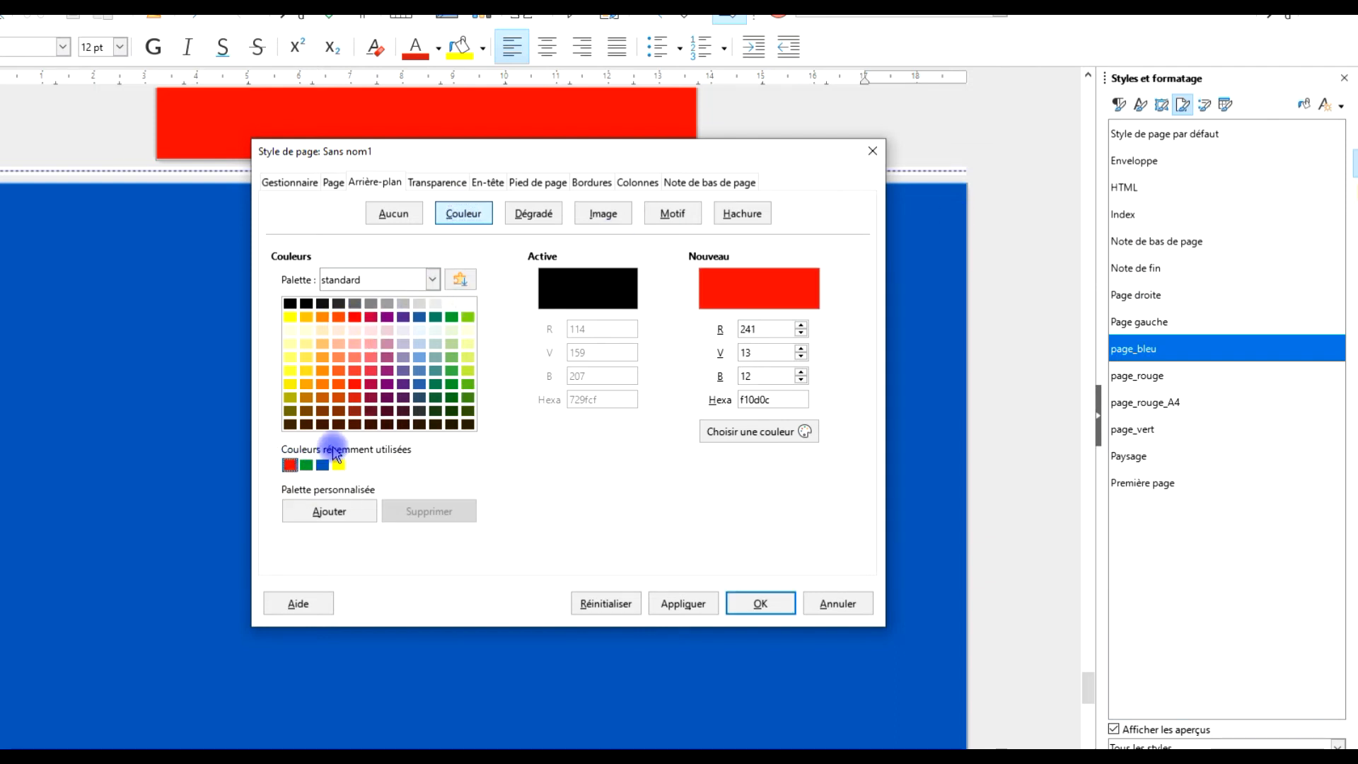
left_click(762, 607)
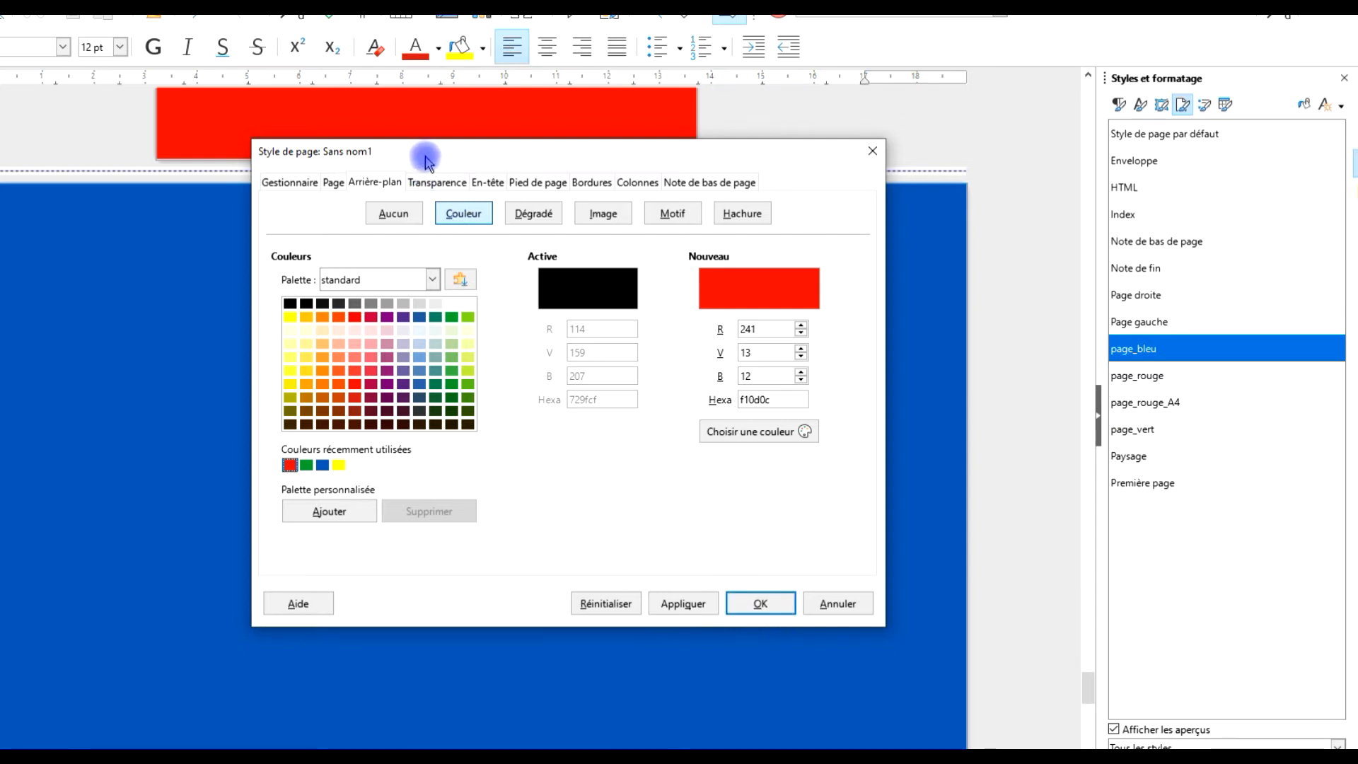
left_click(333, 183)
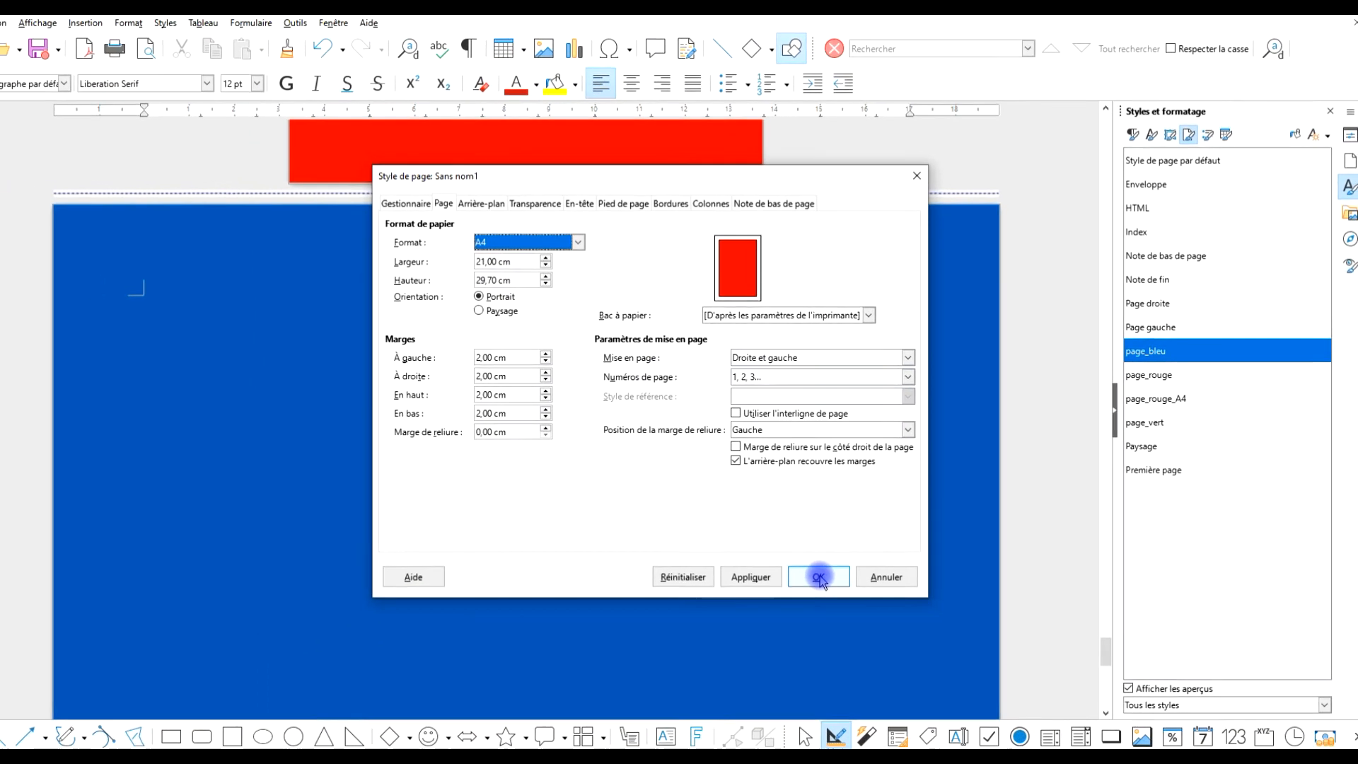
left_click(818, 577)
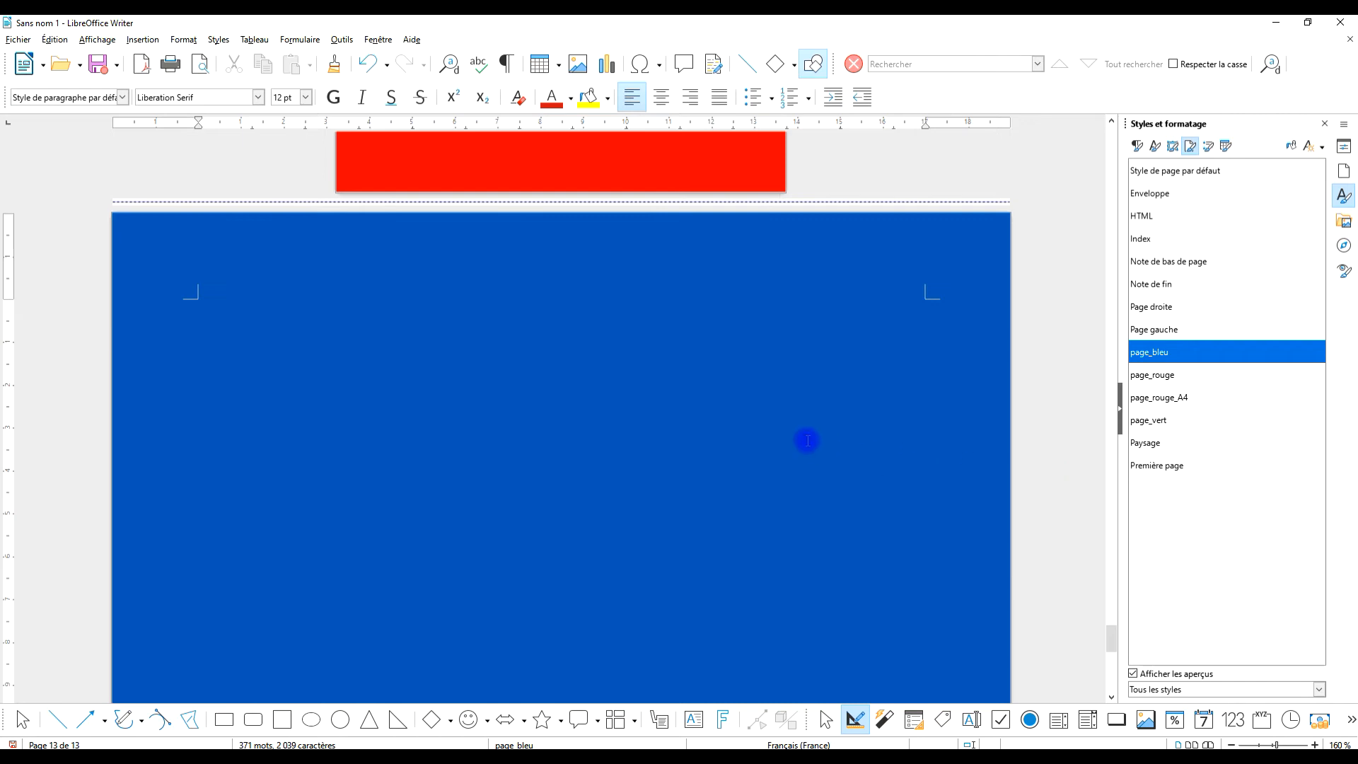
- Insert a manual page break on the last blue page with the page_rouge_A4 style
left_click(630, 539)
left_click(157, 41)
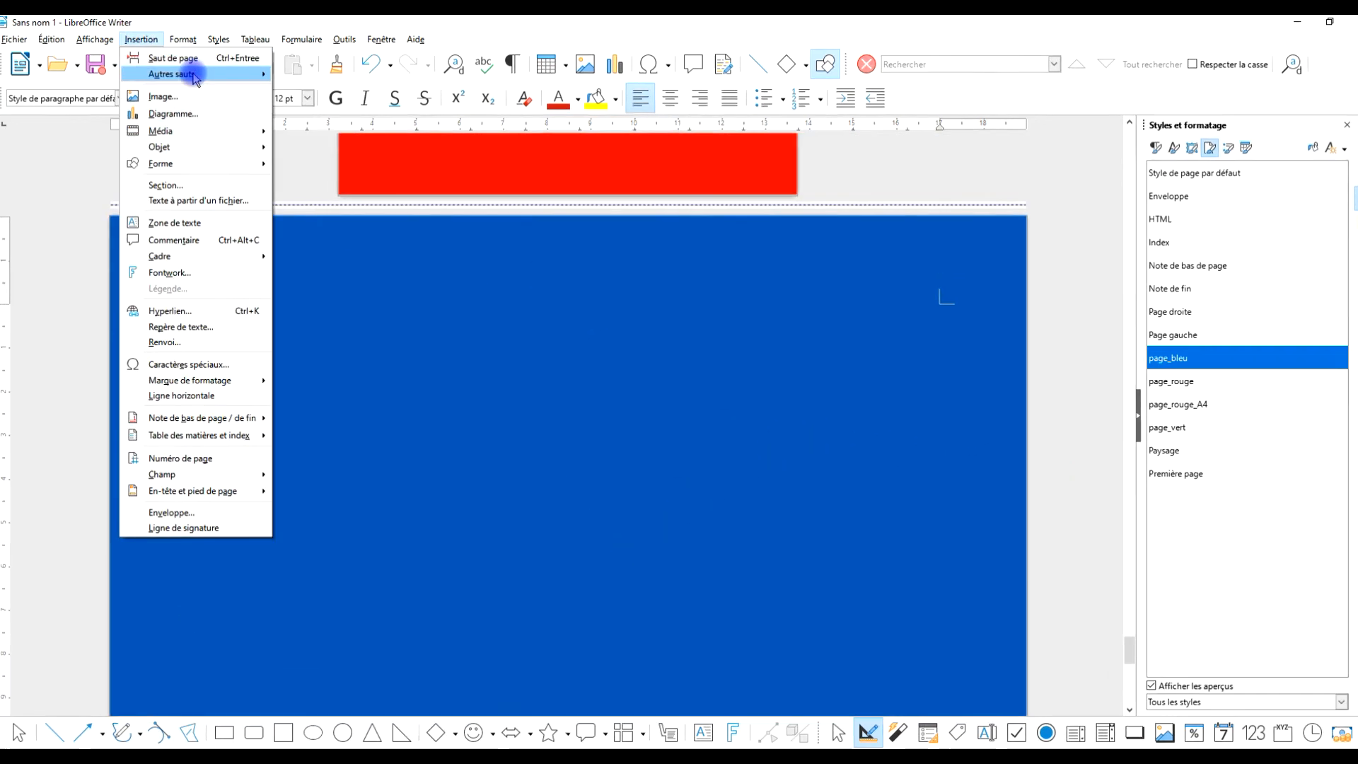
mouse_move(177, 74)
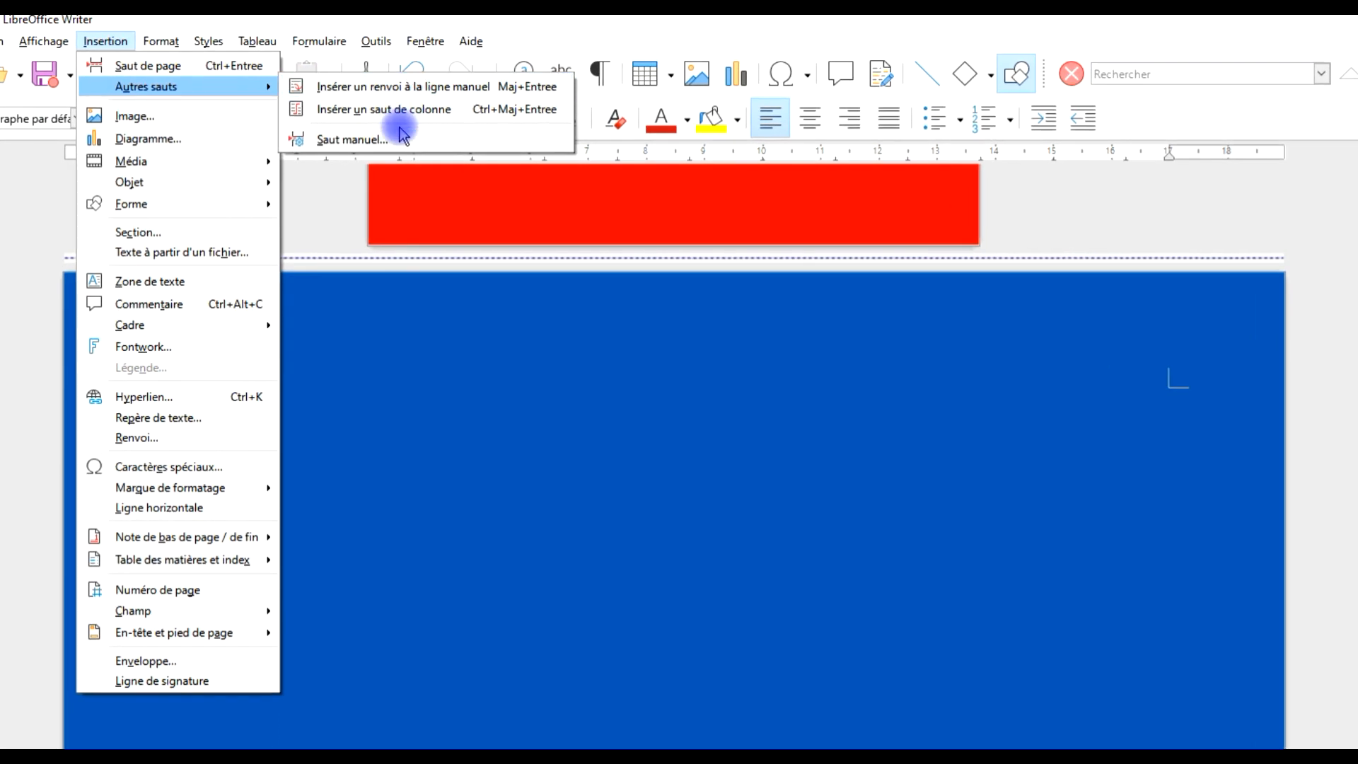
left_click(402, 138)
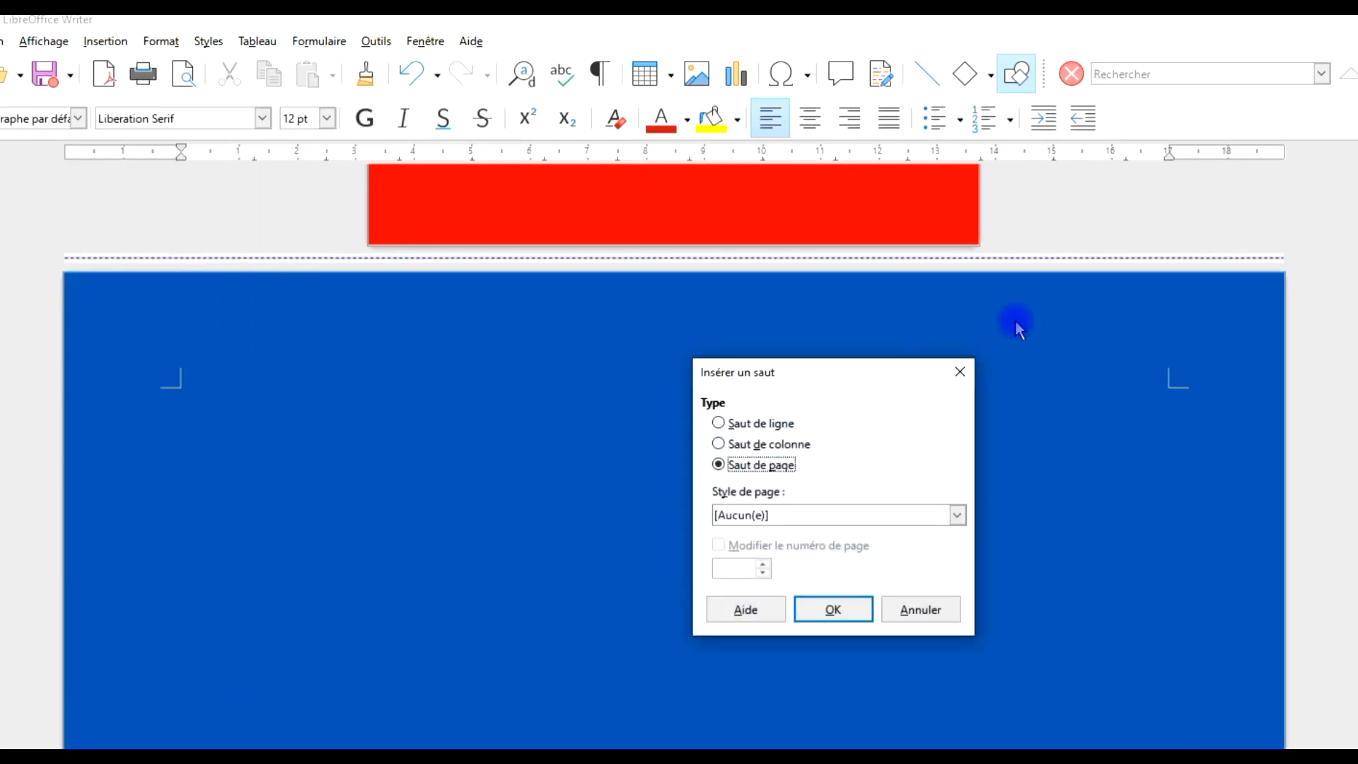
left_click(810, 515)
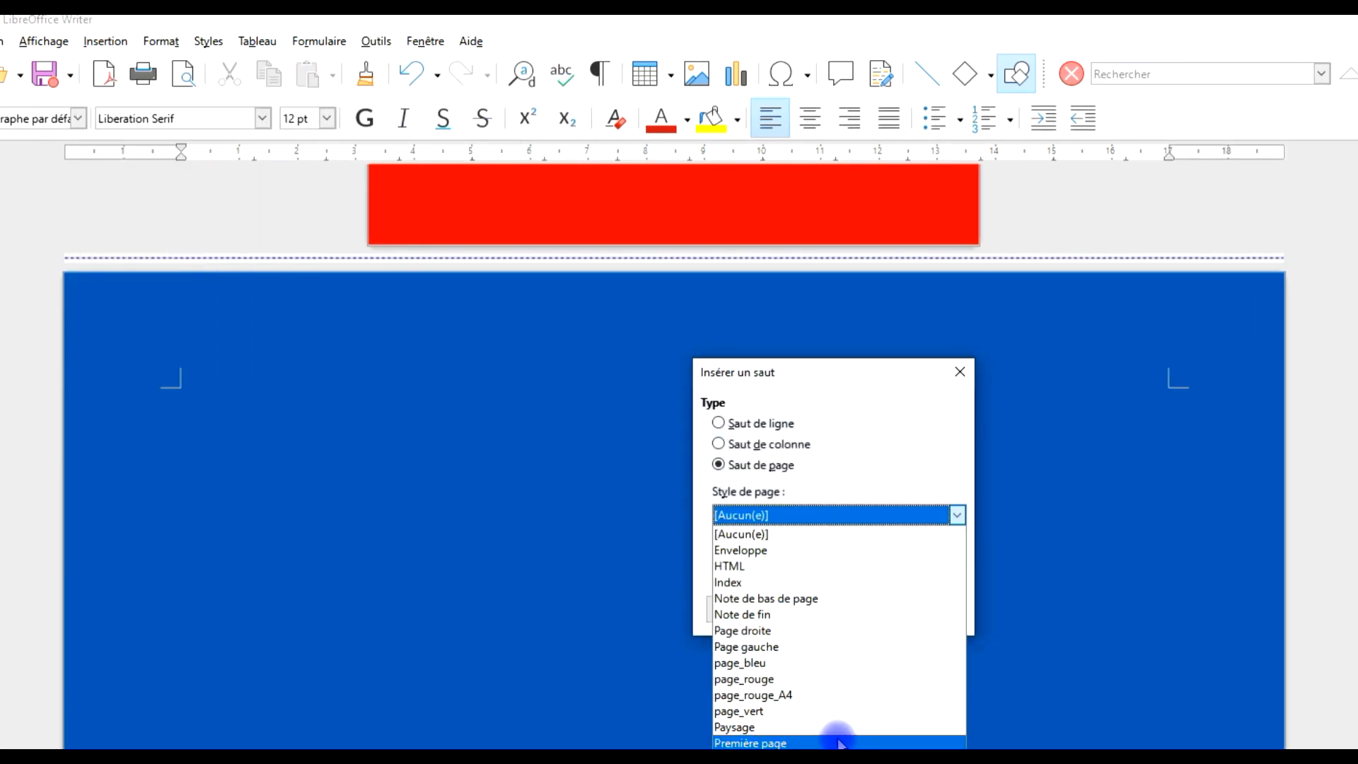
left_click(838, 697)
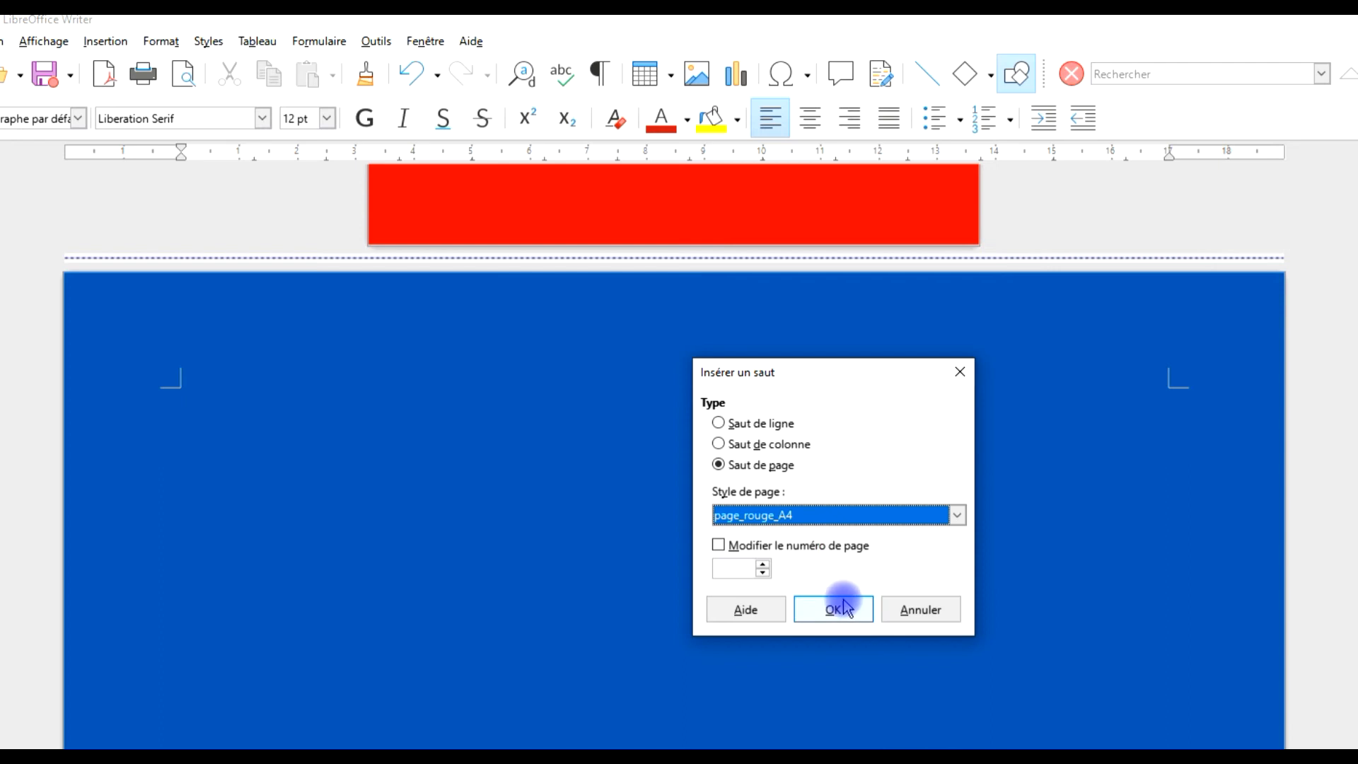
left_click(838, 613)
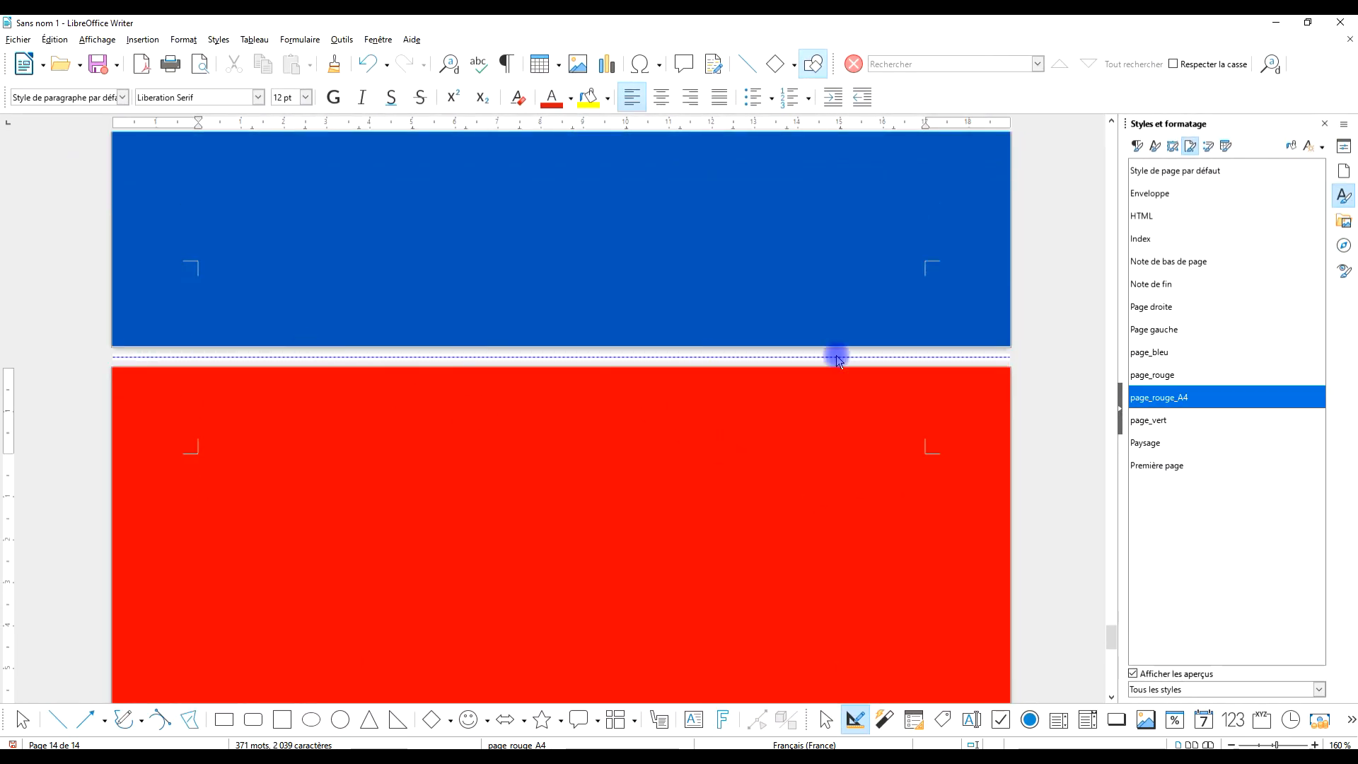
- Rename the page_rouge page style as page_rouge_A6
right_click(1152, 375)
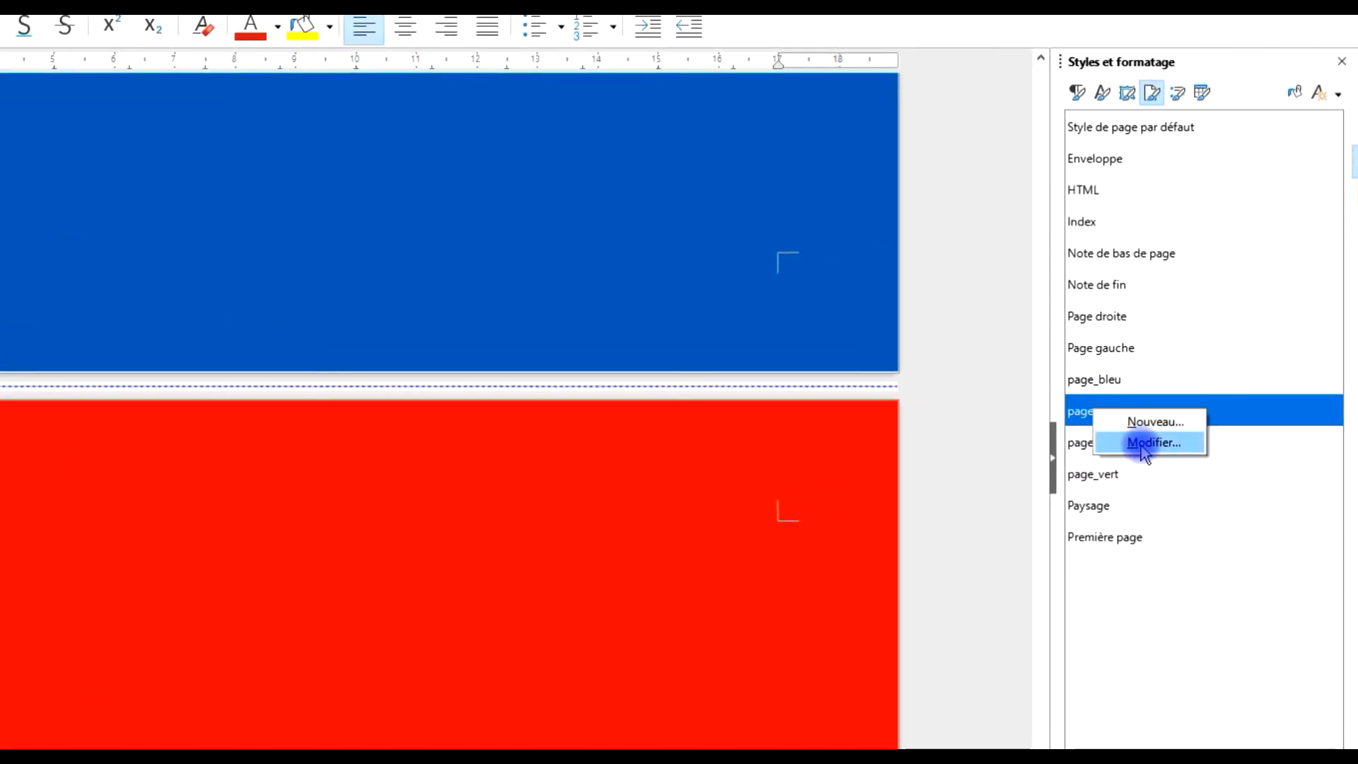
left_click(1142, 444)
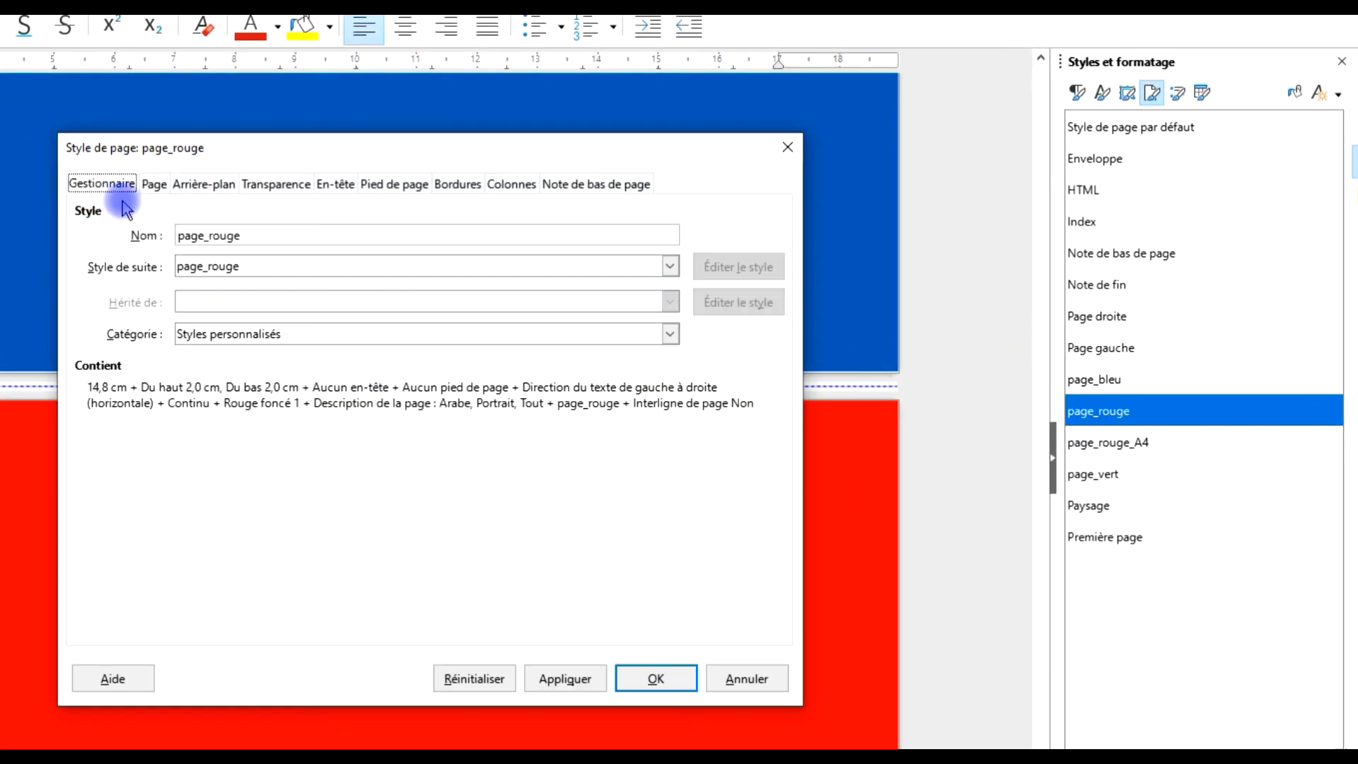
left_click(259, 237)
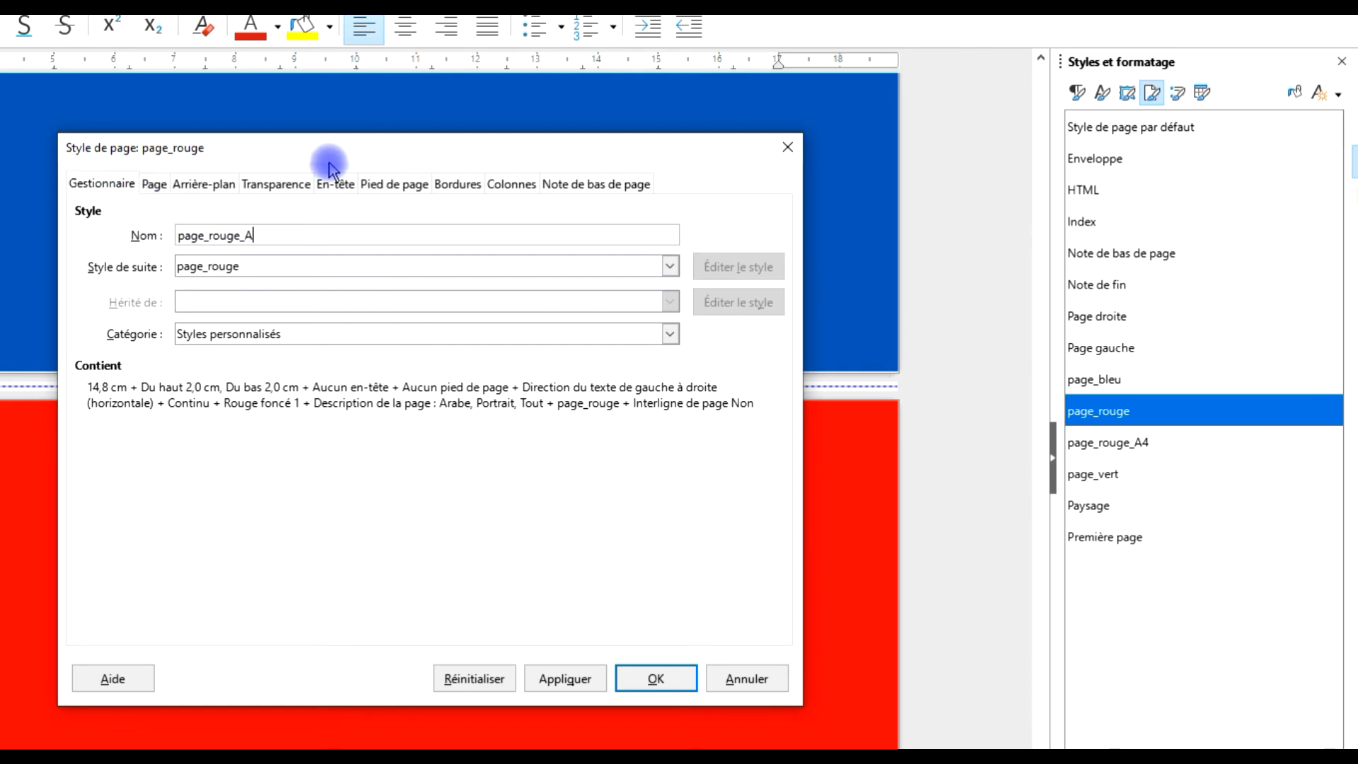
left_click(656, 678)
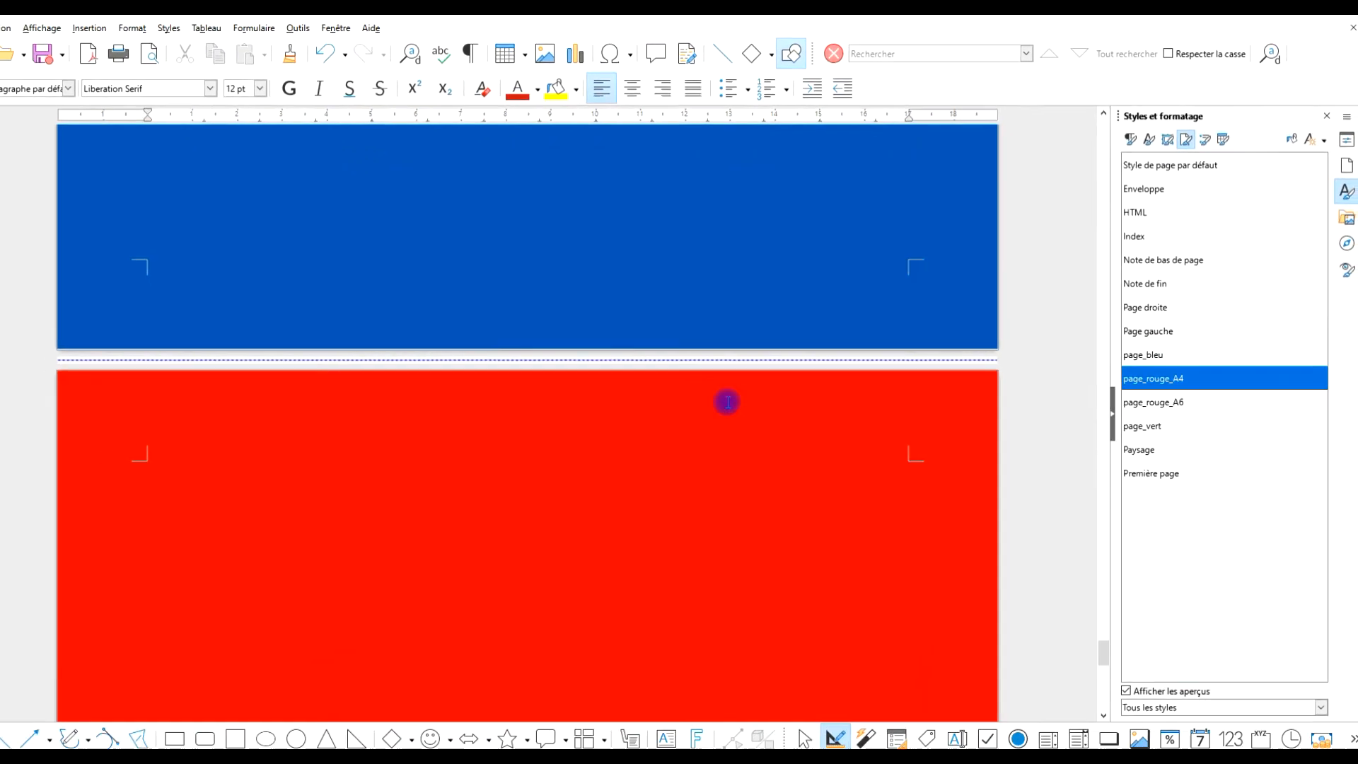
- Check the page colours and sizes of the whole document in print preview with six pages per row
left_click(201, 66)
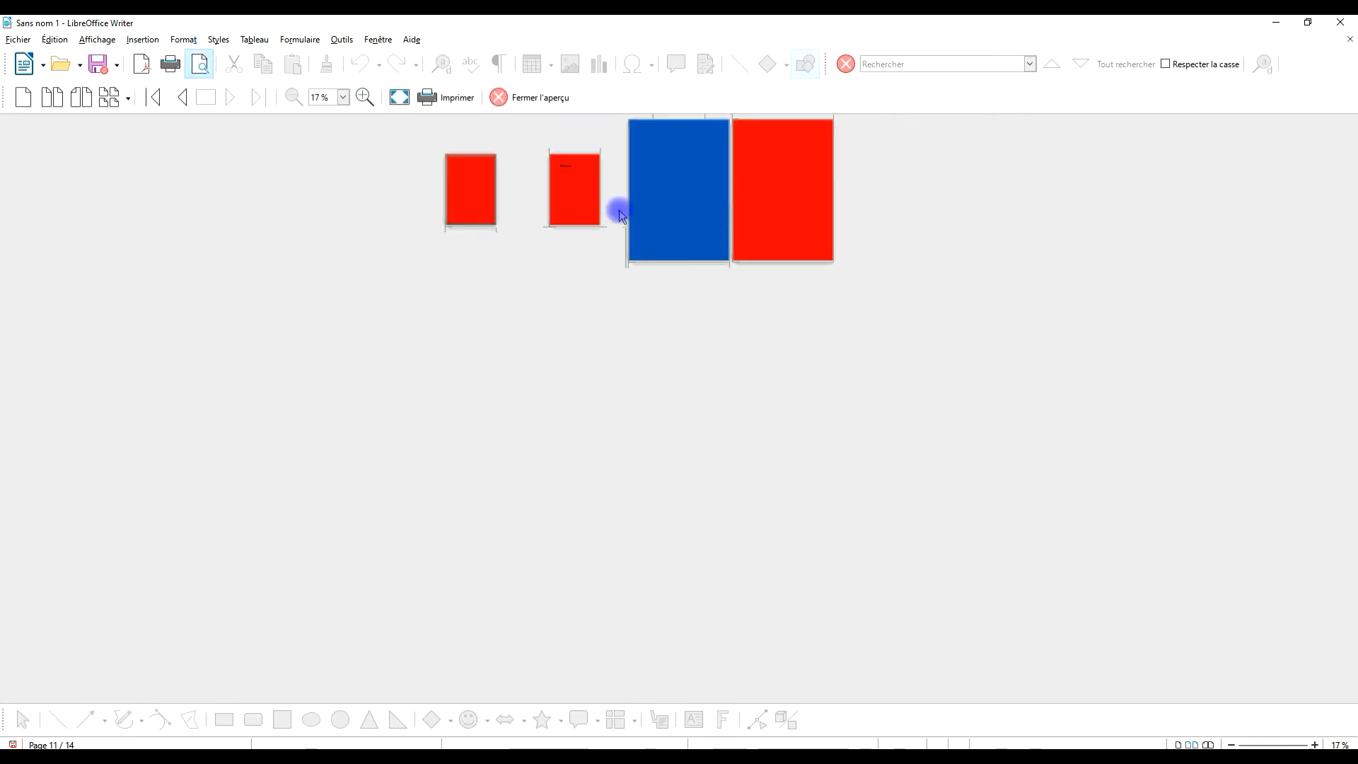
left_click(128, 101)
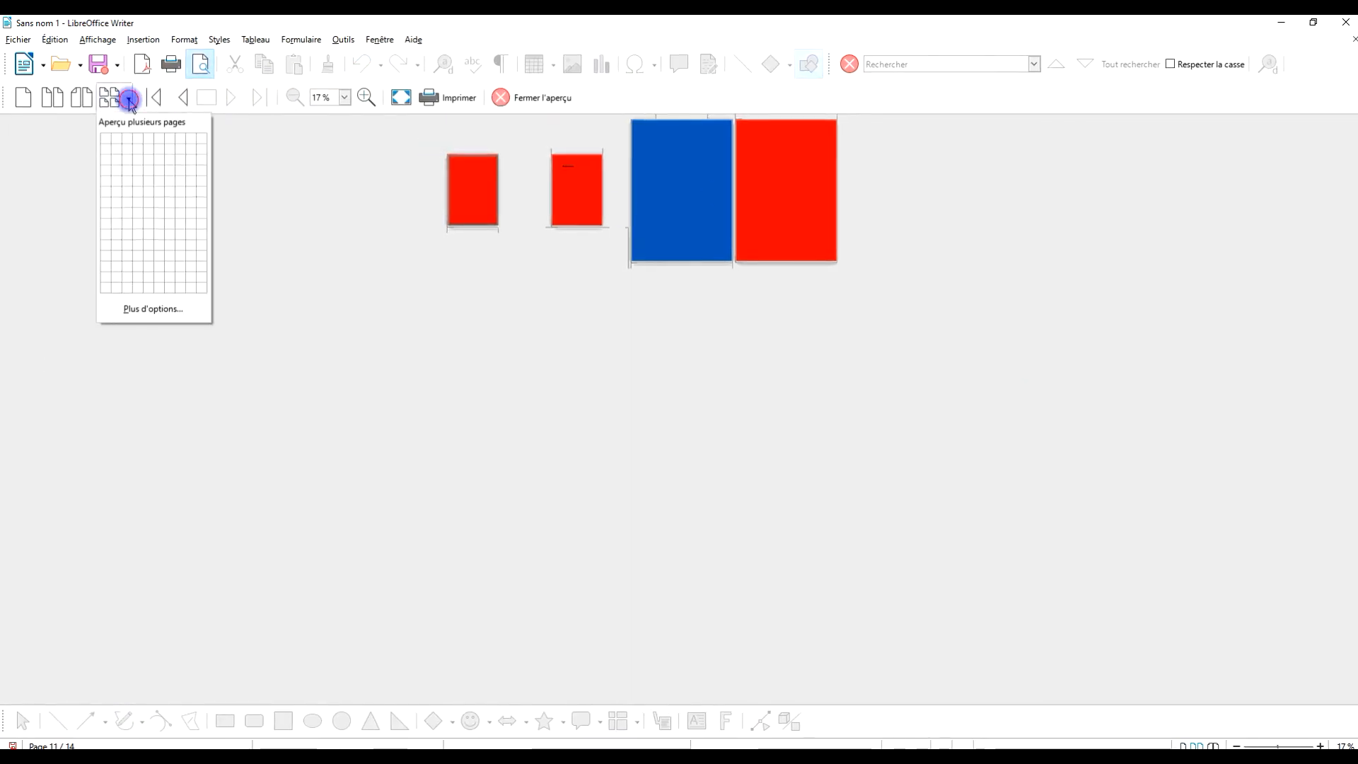
left_click(161, 172)
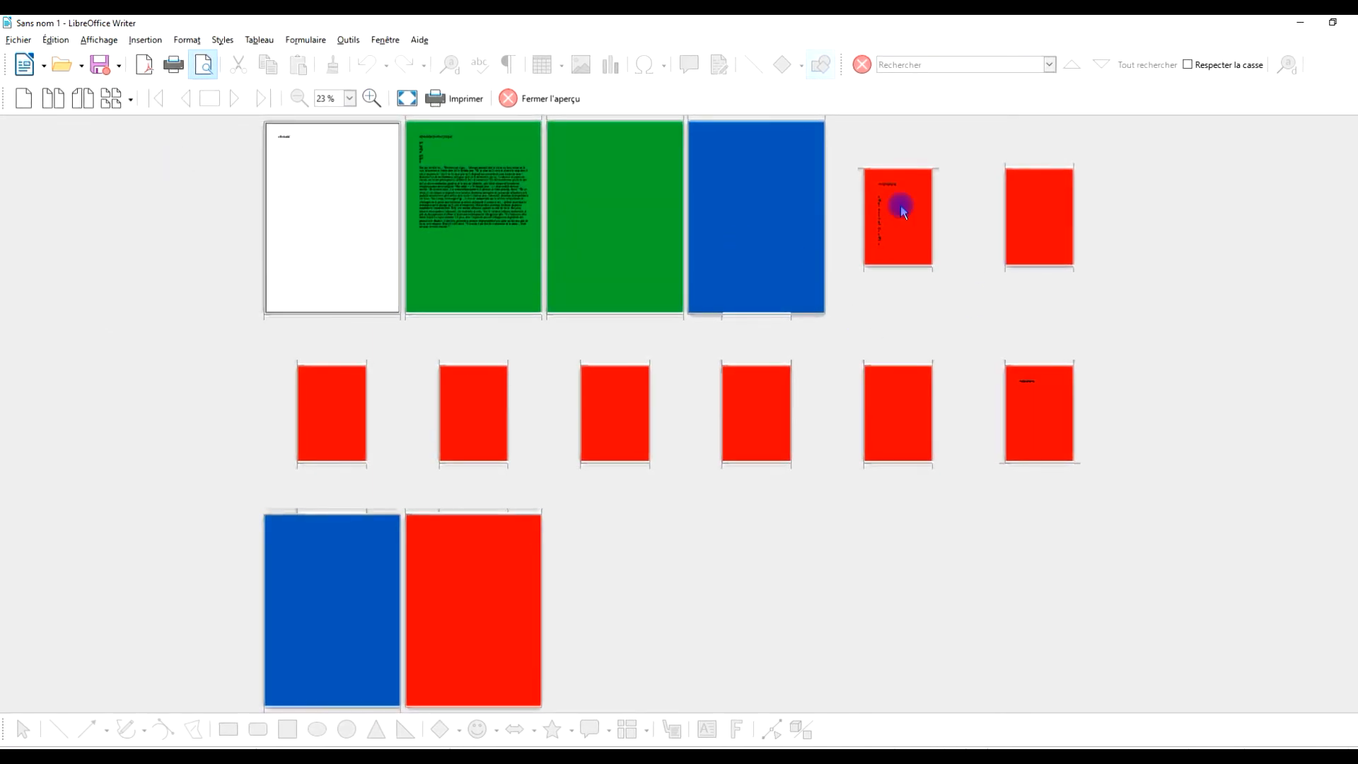